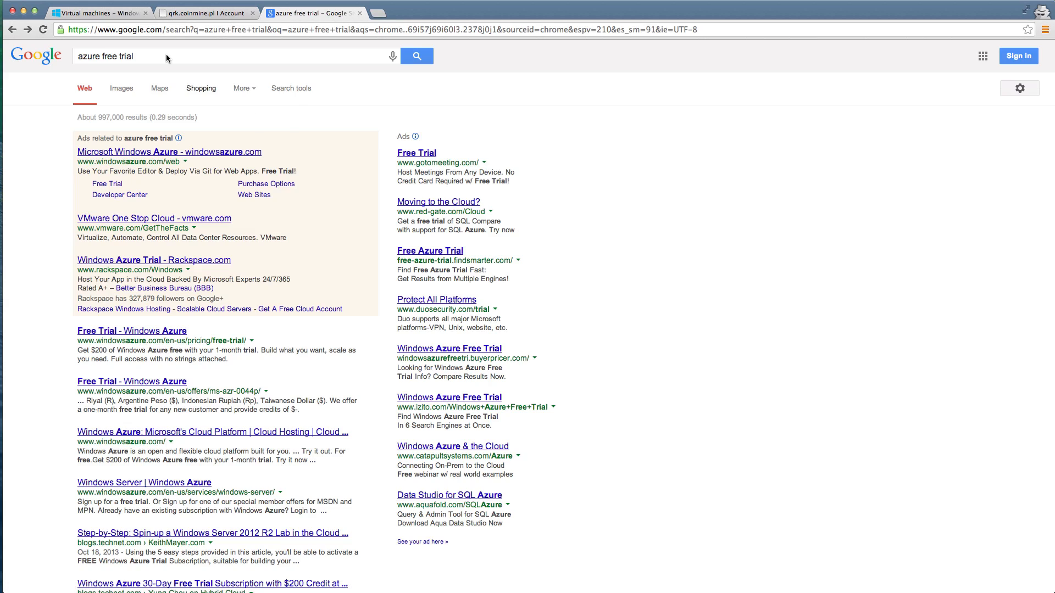
Search the web for "azure free trial", open the Windows Azure free-trial pricing page and start the trial sign-up
left_click(69, 57)
key("super+a")
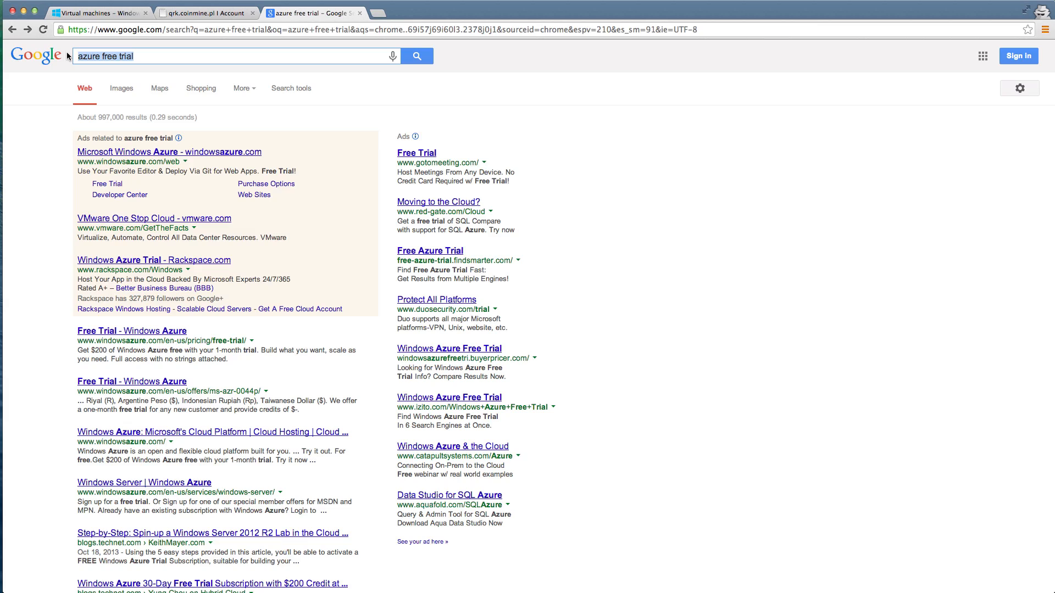
left_click_drag(151, 63, 2, 46)
left_click(147, 62)
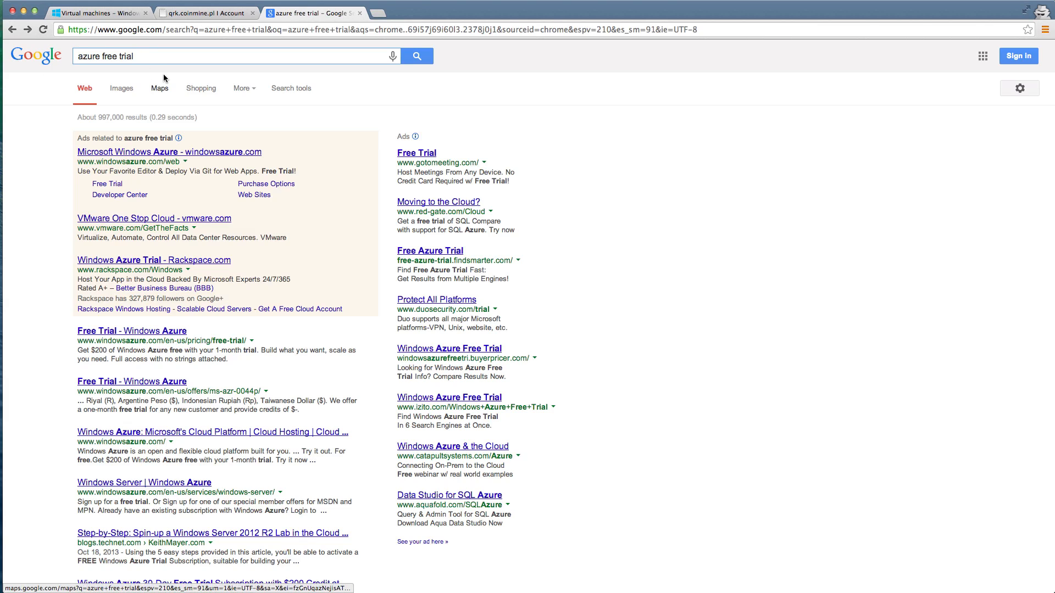
left_click(175, 77)
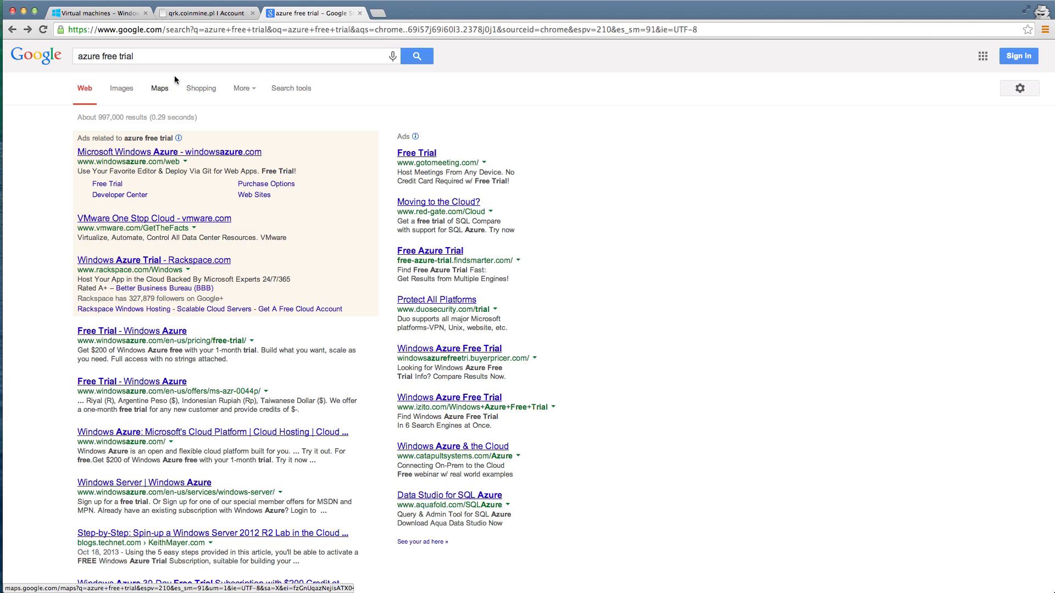
left_click(141, 332)
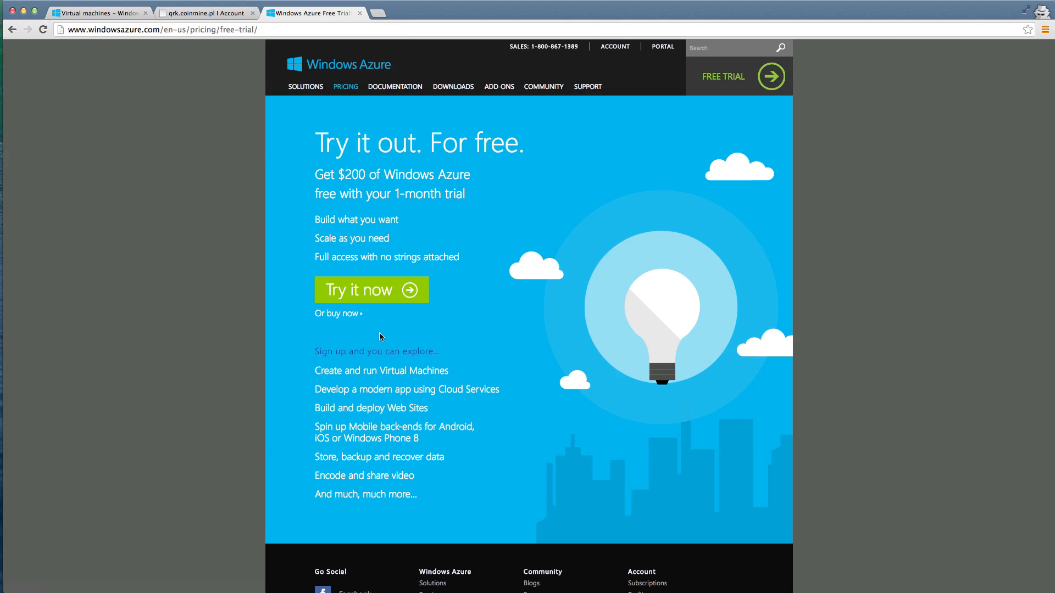
left_click(380, 293)
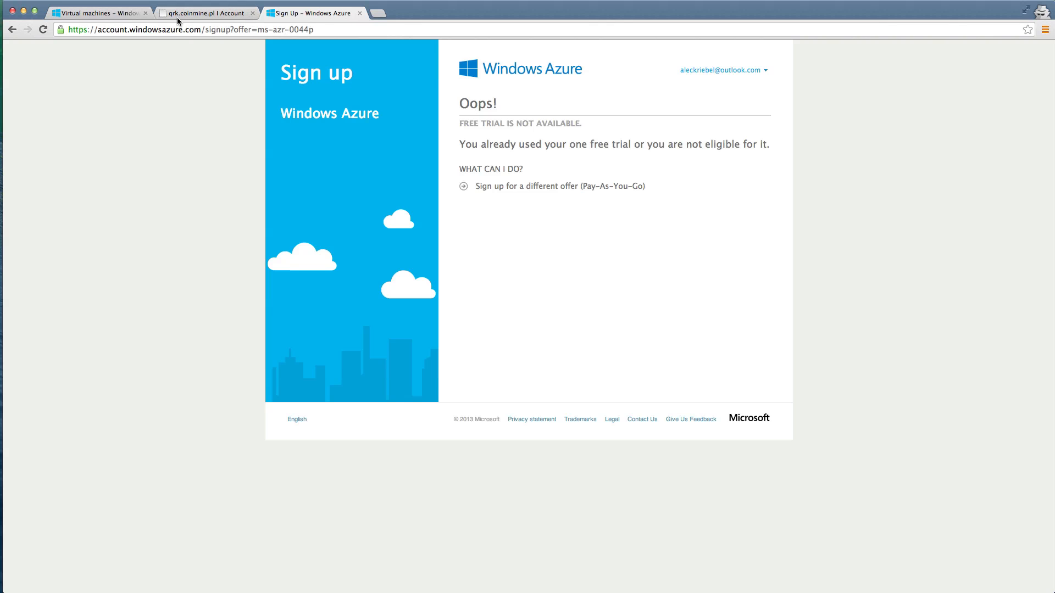
Close the trial sign-up page and check the free-trial credit status in the Azure management portal
left_click(359, 13)
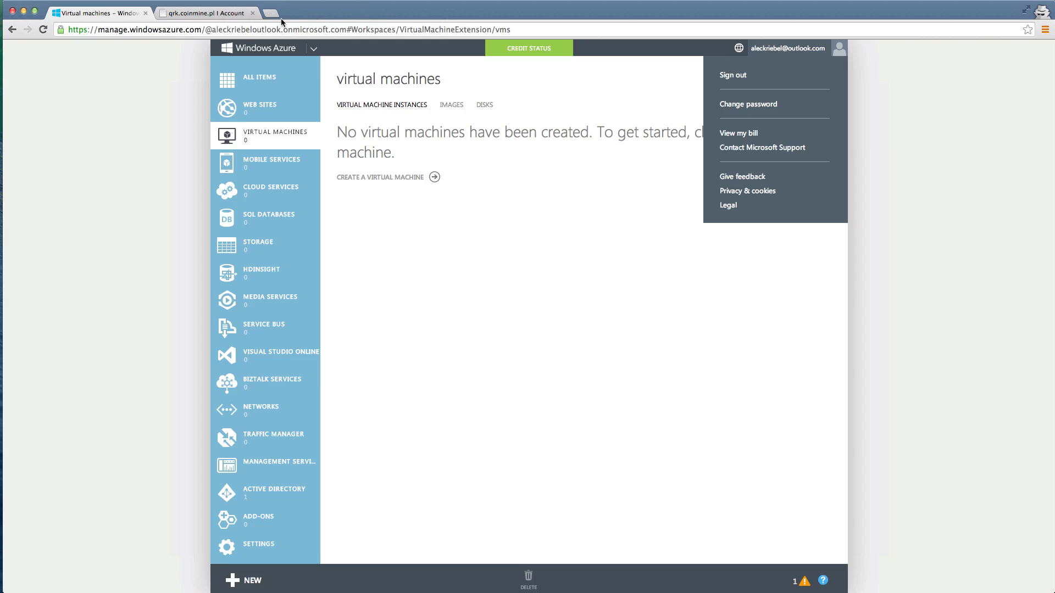
left_click(533, 49)
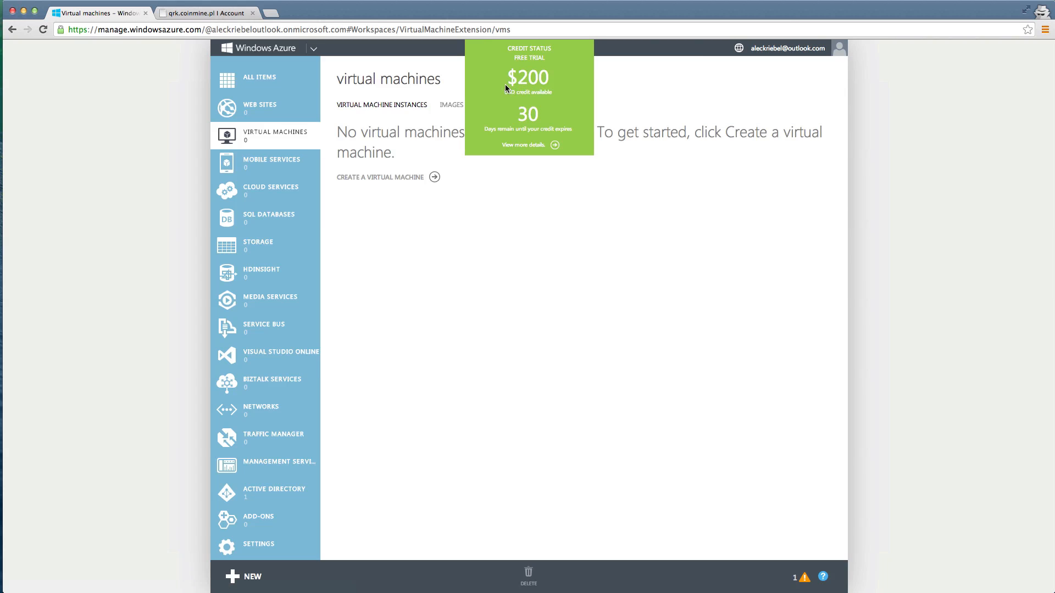
left_click_drag(547, 113, 517, 112)
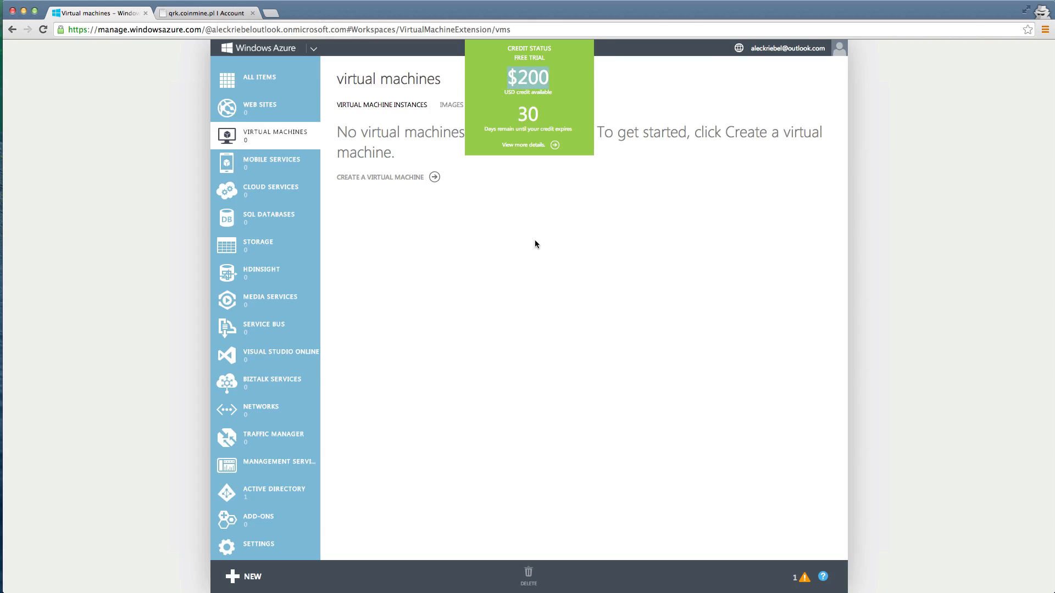
mouse_move(525, 52)
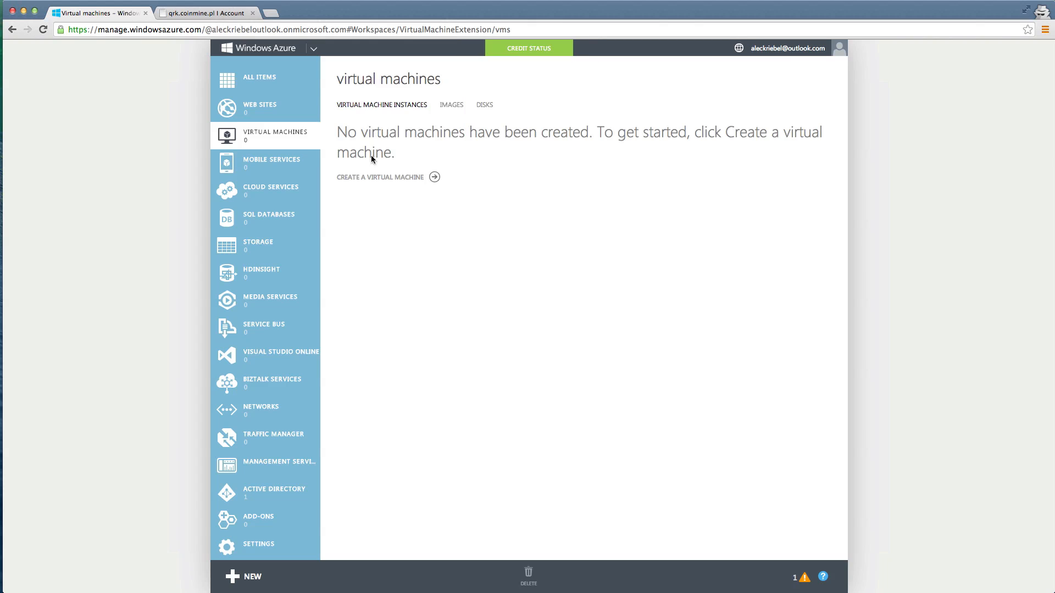
Go to the virtual machines section and start creating a virtual machine from the gallery
left_click(254, 77)
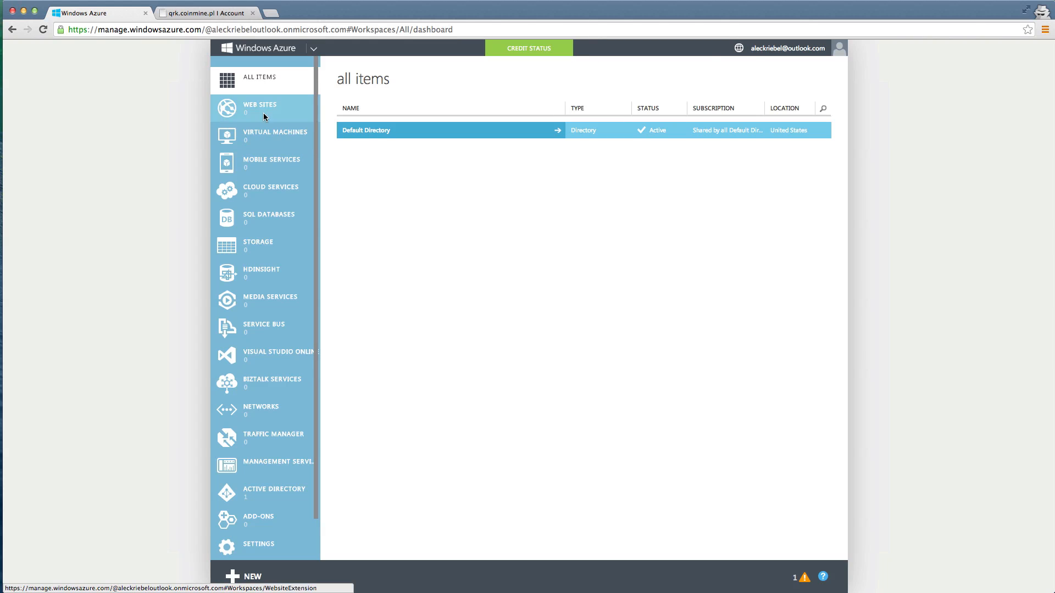
left_click(265, 139)
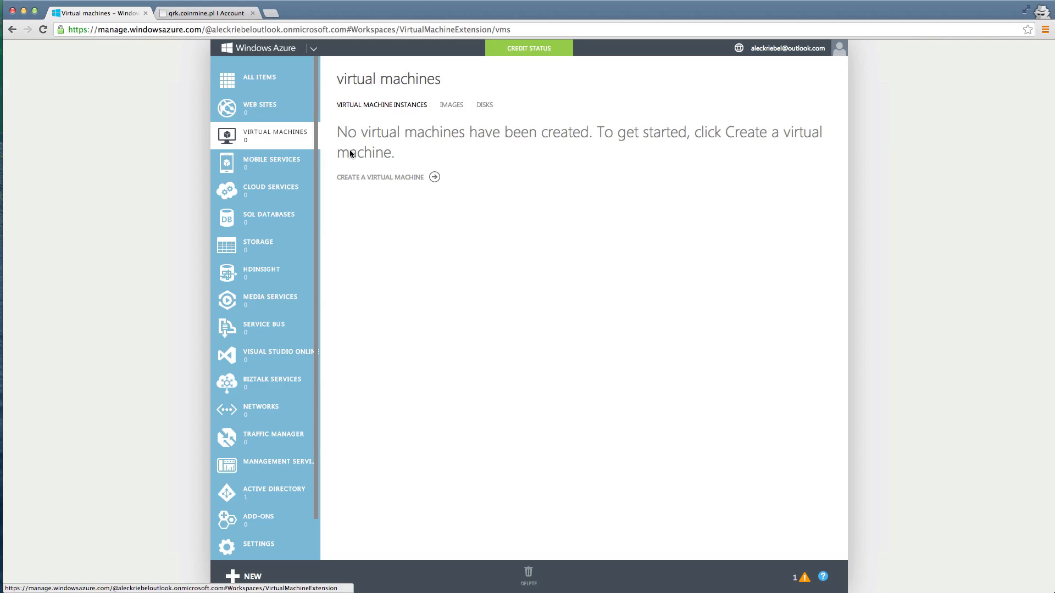
left_click(429, 177)
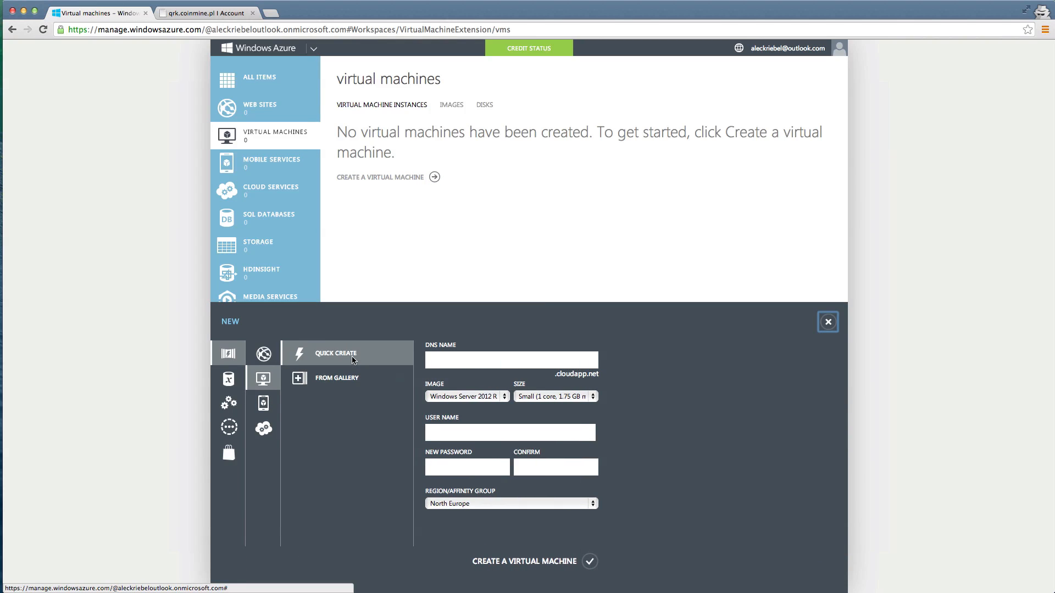
left_click(345, 377)
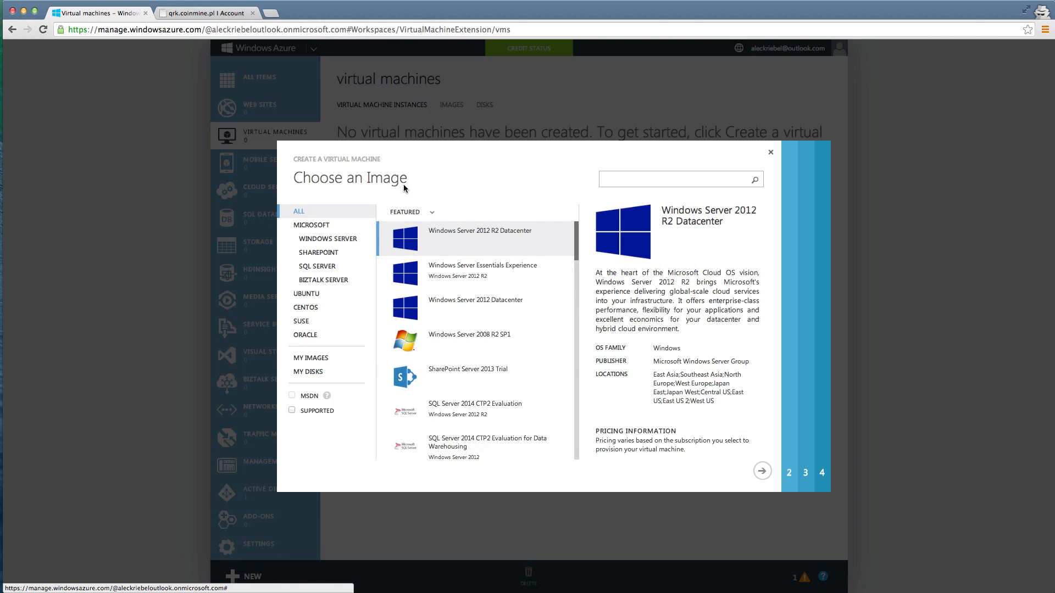
Choose the Windows Server 2008 R2 SP1 image and continue to the virtual machine configuration
left_click(506, 343)
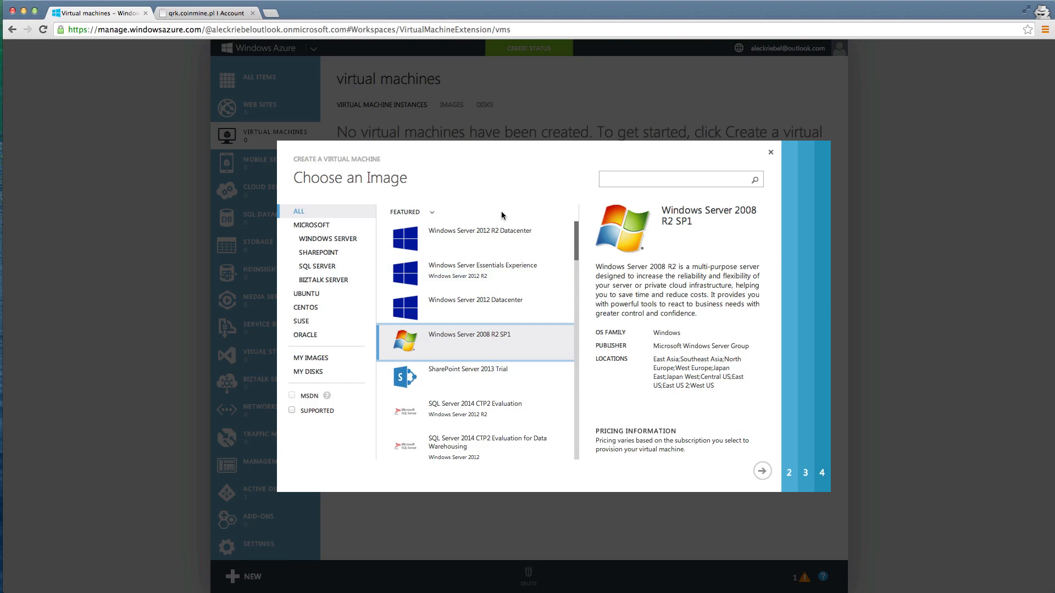
left_click(475, 237)
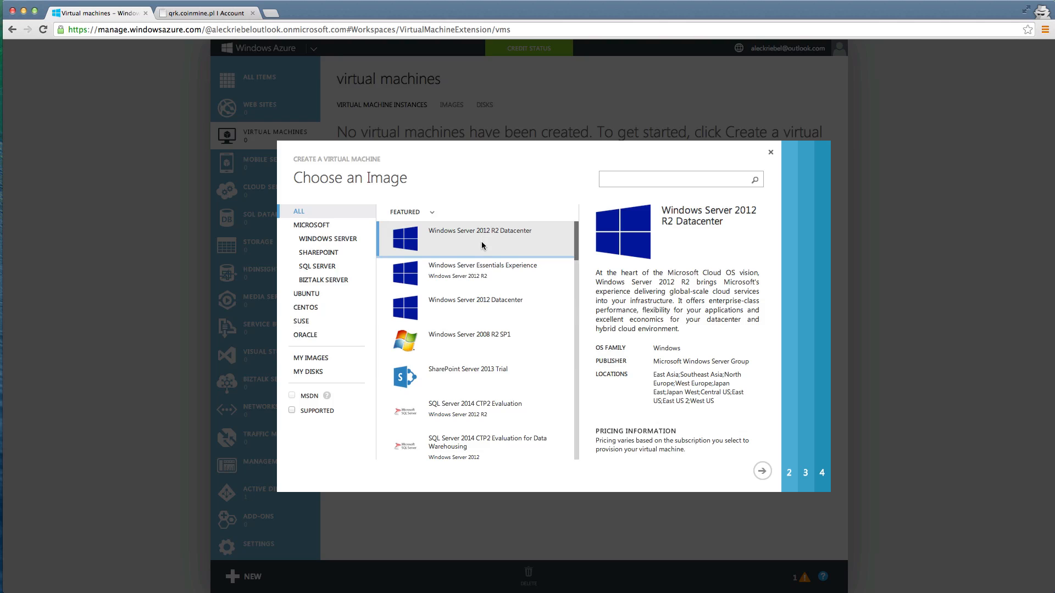
left_click(508, 341)
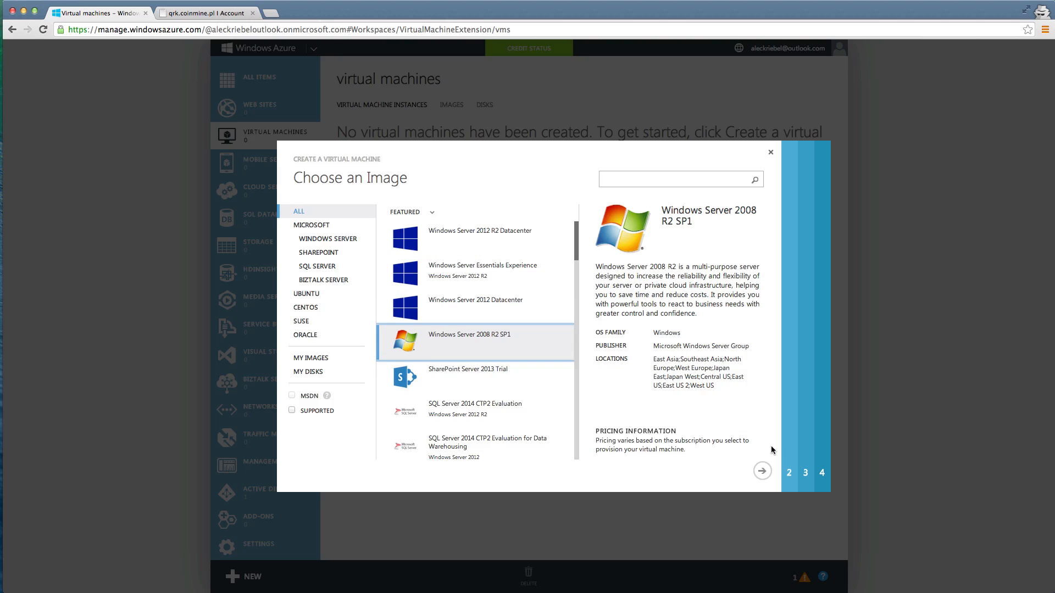
left_click(762, 471)
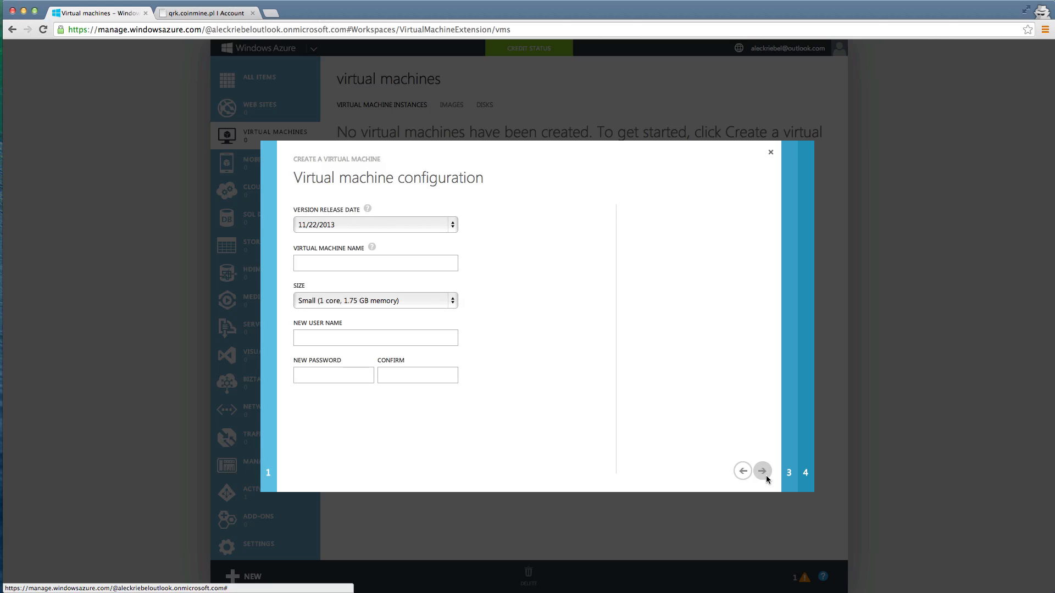
left_click(381, 226)
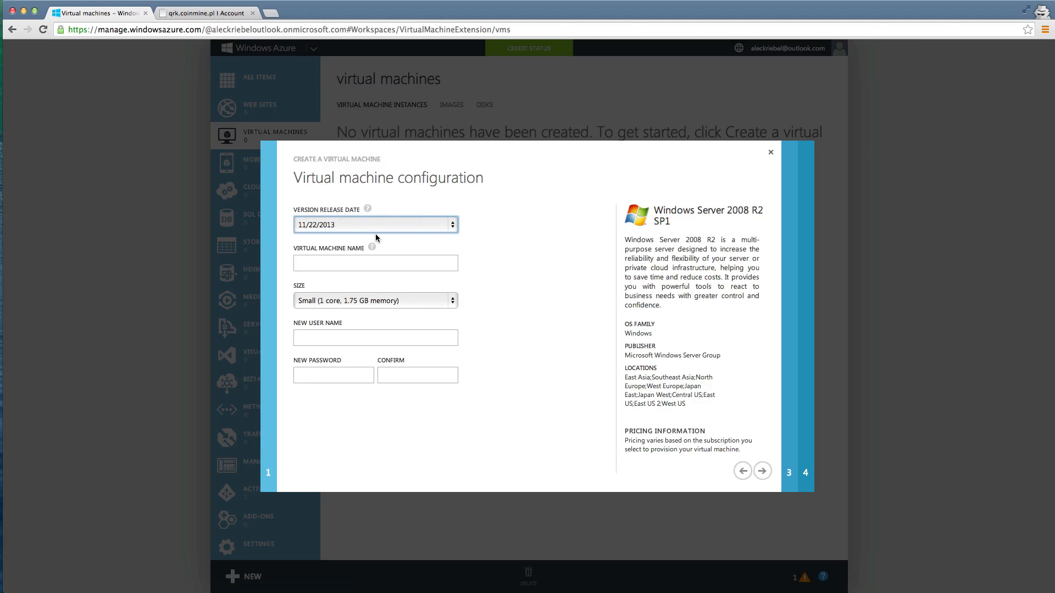
left_click(365, 267)
left_click(382, 264)
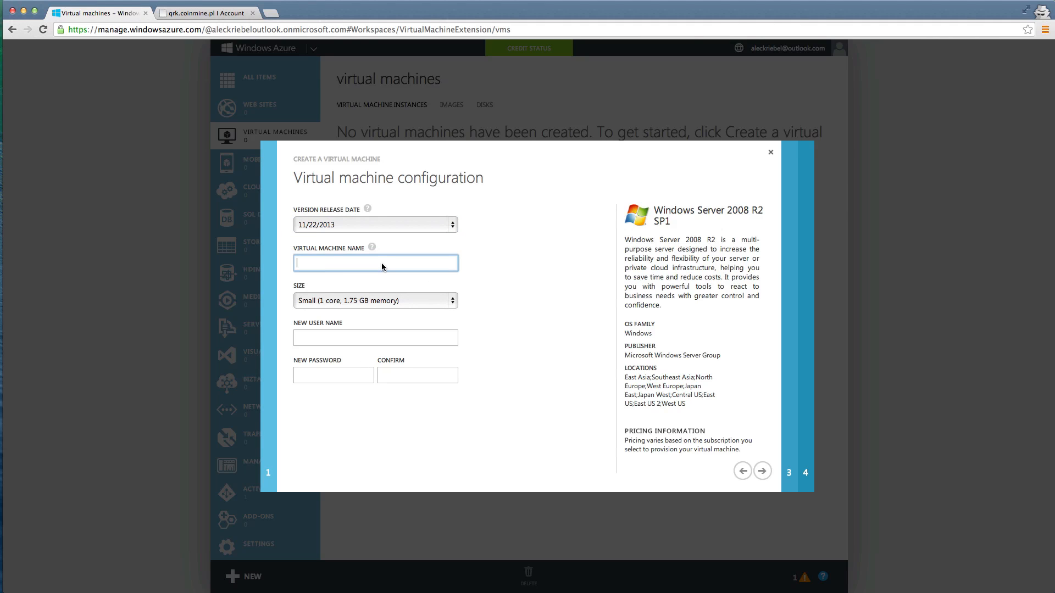
left_click(419, 301)
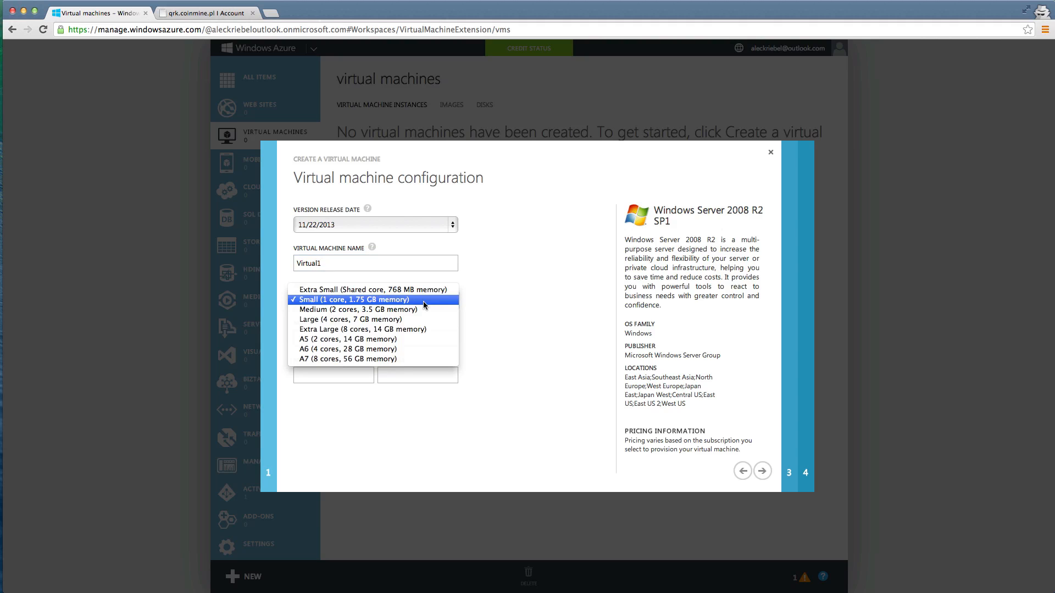
left_click(433, 330)
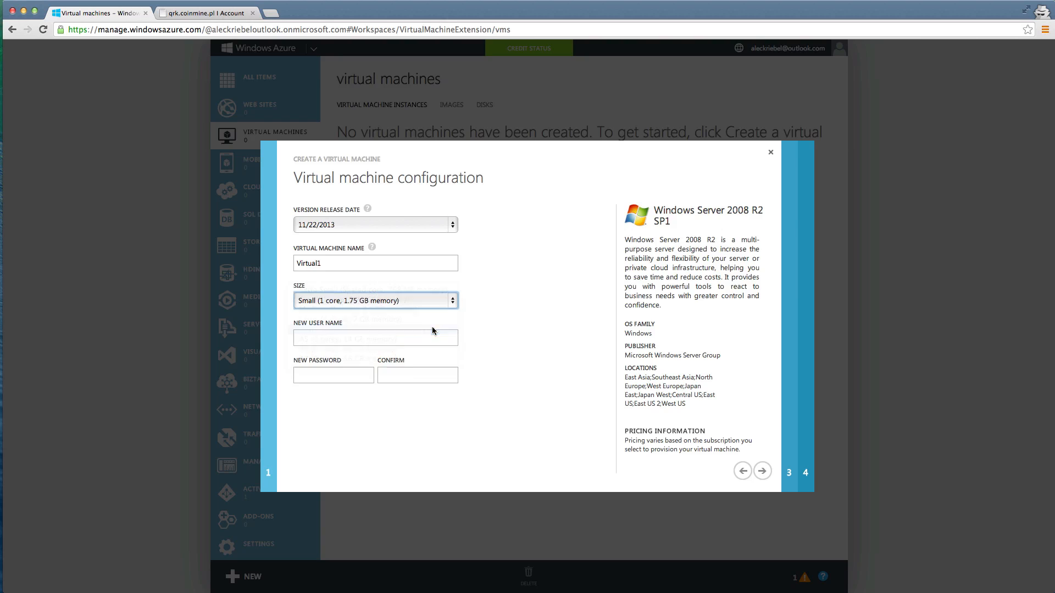
left_click(401, 301)
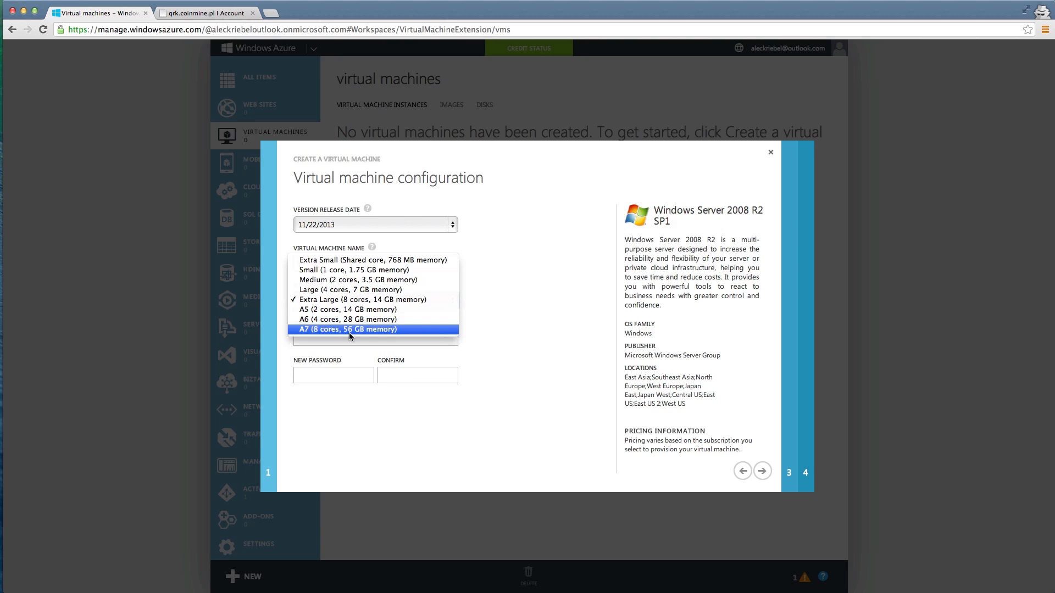
left_click(420, 302)
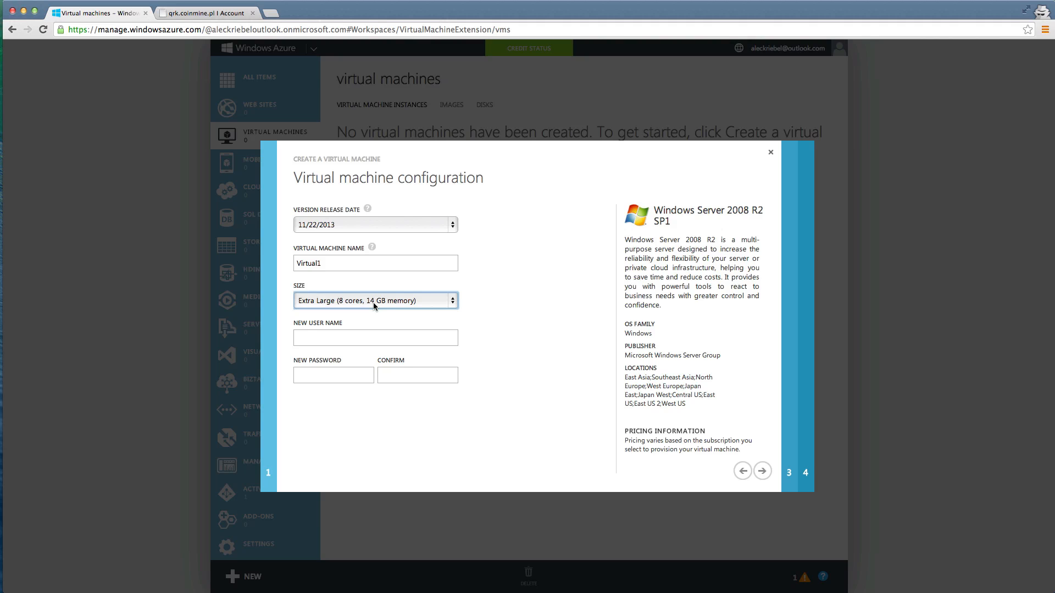
Enter the new user name and the account password, with its confirmation, and continue to the cloud service settings
left_click(340, 338)
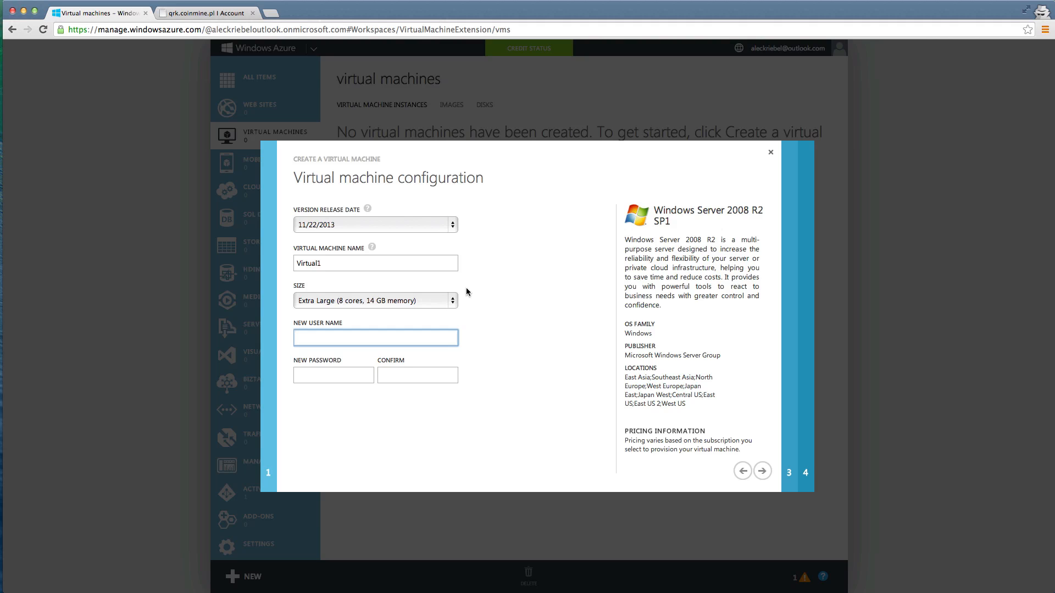
left_click(365, 375)
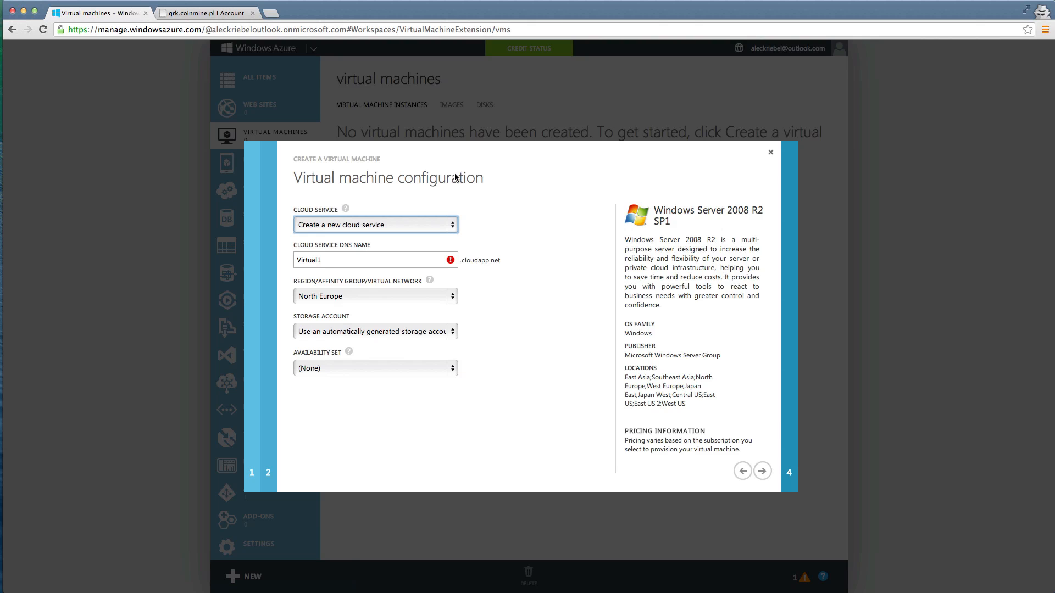
Keep creating a new cloud service and try QuarkCoinMiner1 as its DNS name
left_click(361, 231)
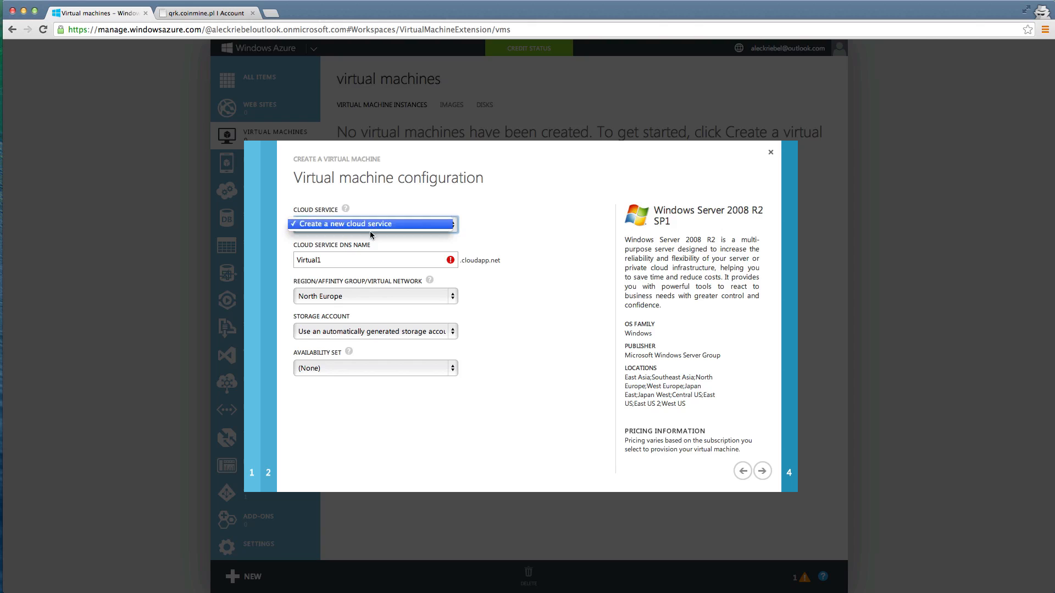
left_click(371, 229)
left_click(354, 266)
left_click_drag(328, 260, 270, 256)
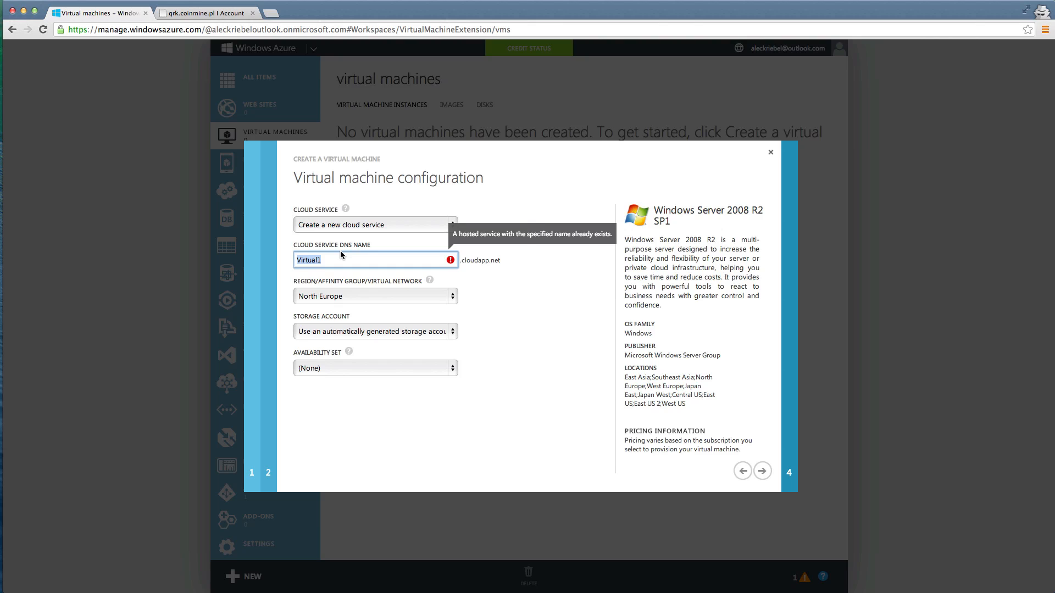
type("Quar")
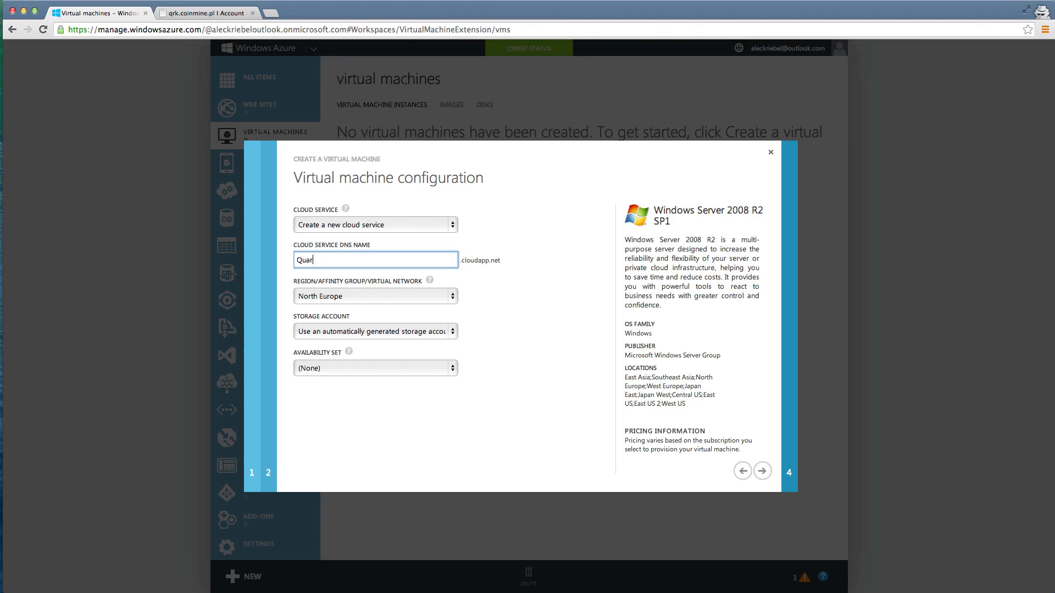
type("kCoinMiner1")
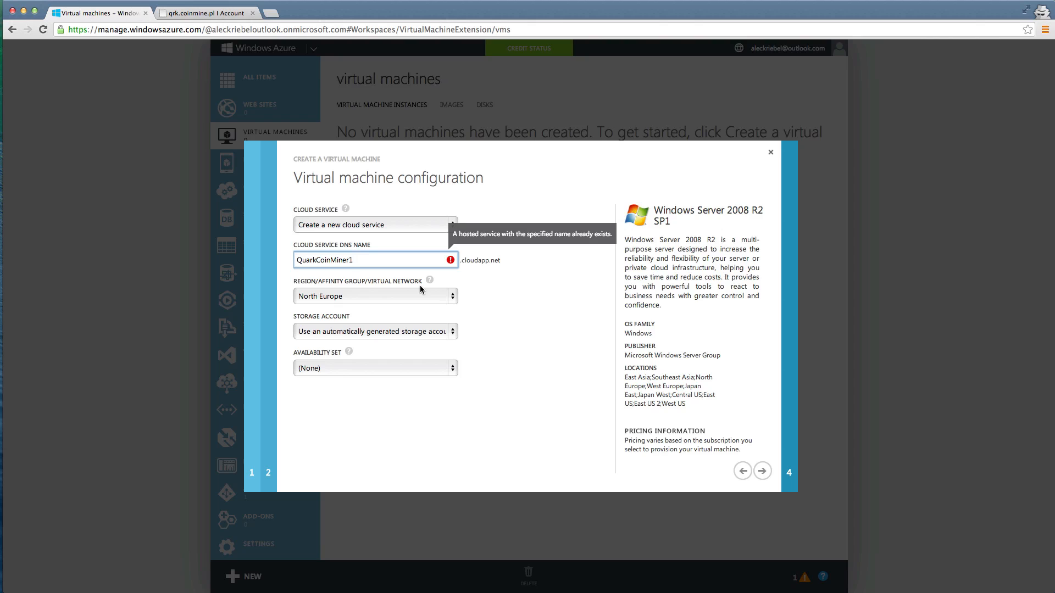
Change the cloud service DNS name to QuarkCoinMiner10
key("BackSpace")
key("BackSpace")
key("BackSpace")
key("BackSpace")
key("BackSpace")
type("iner")
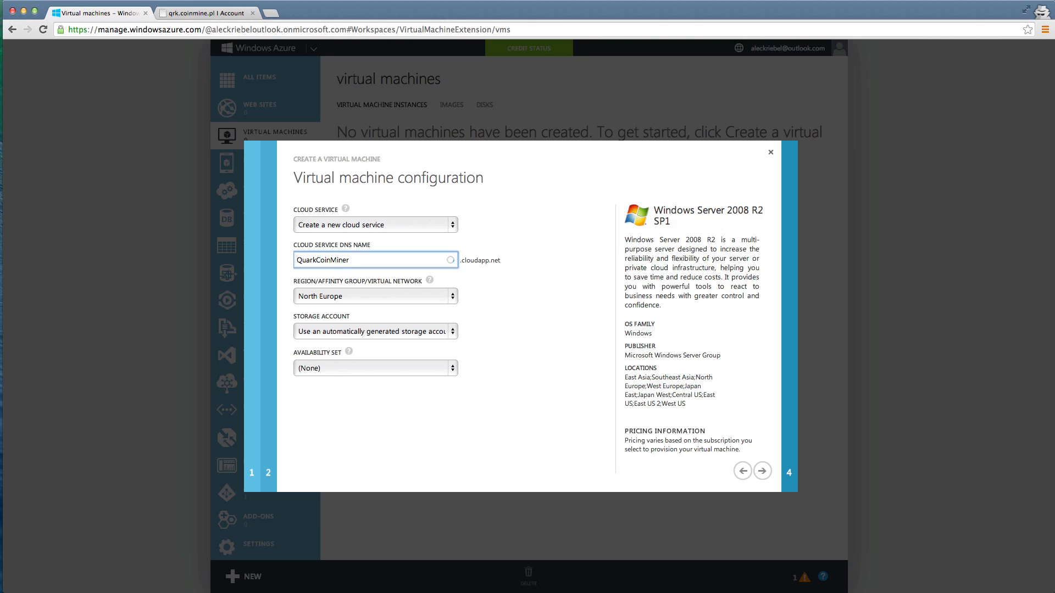
type("10")
Set the region to East US, keep the automatically generated storage account and no availability set, and create the virtual machine with the default endpoints
left_click(413, 293)
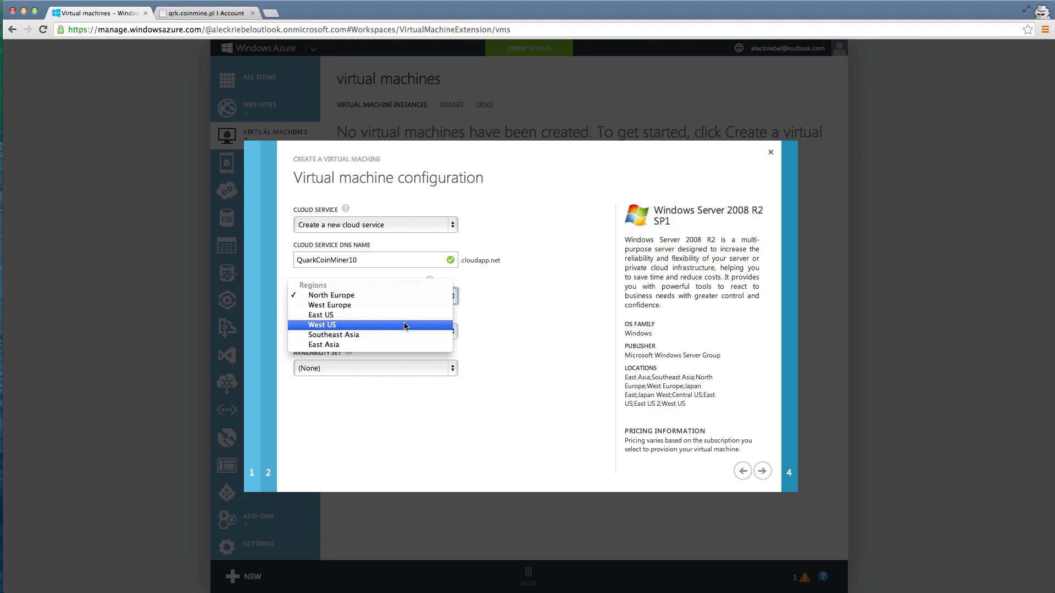
left_click(407, 316)
left_click(386, 331)
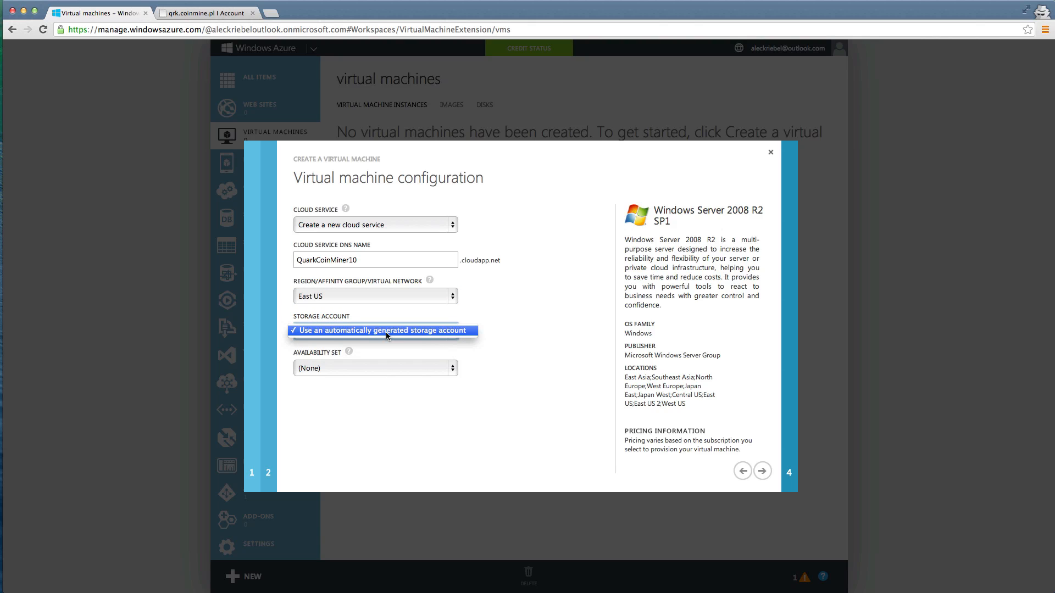
left_click(407, 330)
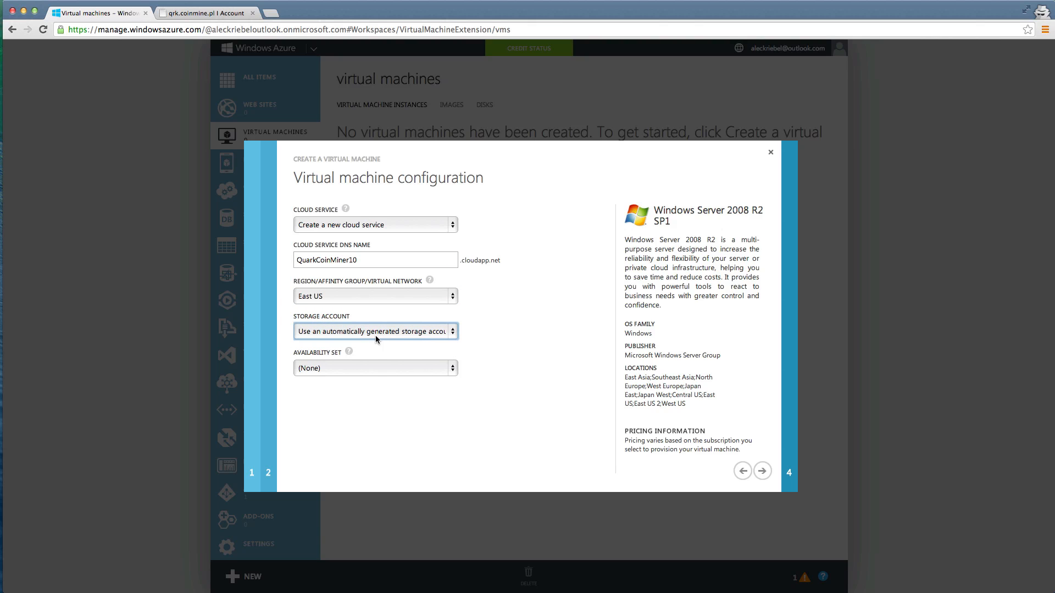
left_click(385, 369)
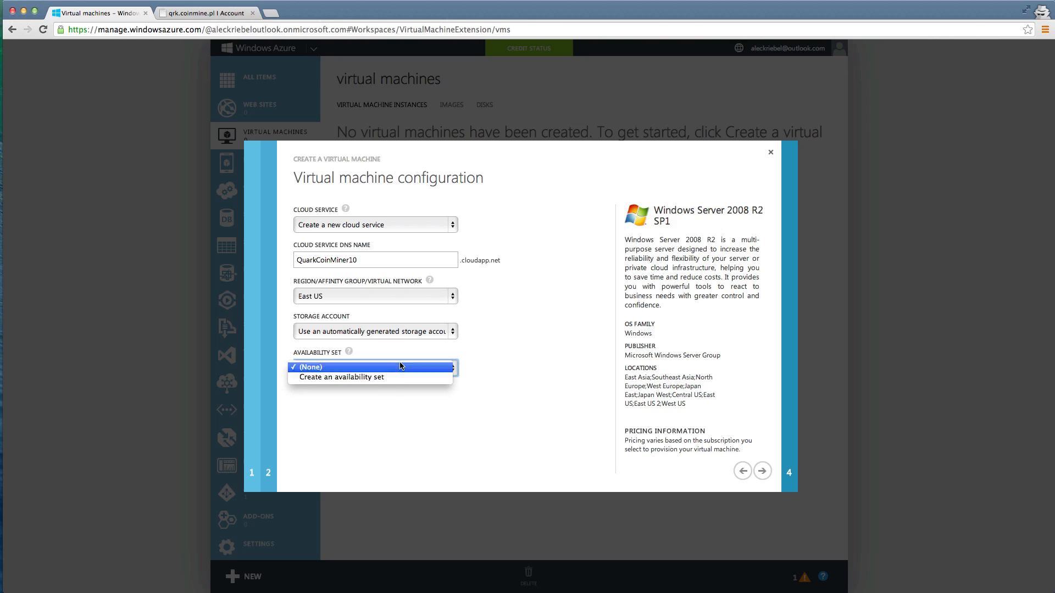
left_click(446, 365)
left_click(763, 471)
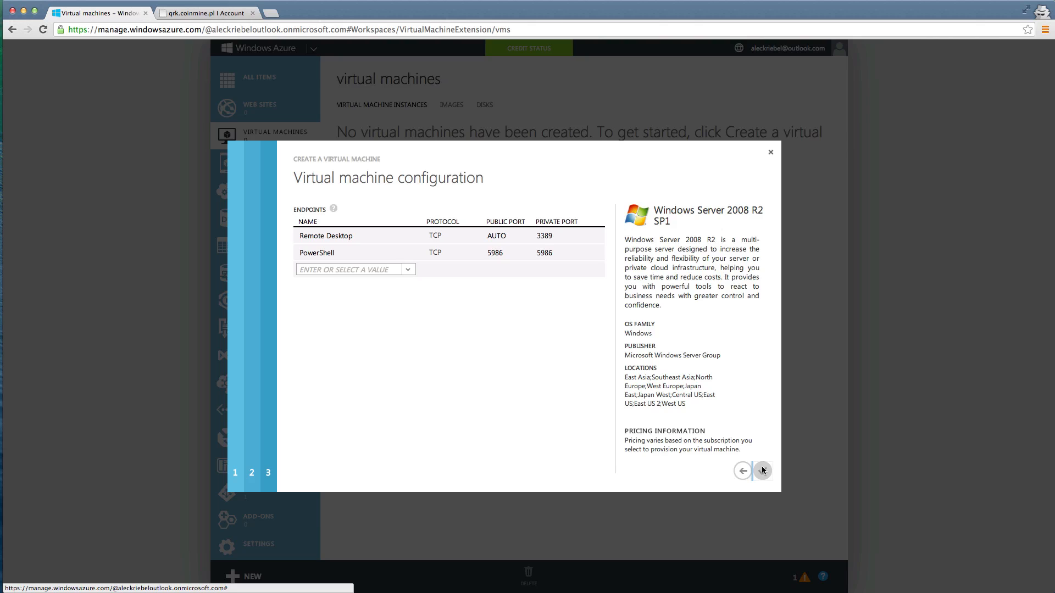
left_click(762, 471)
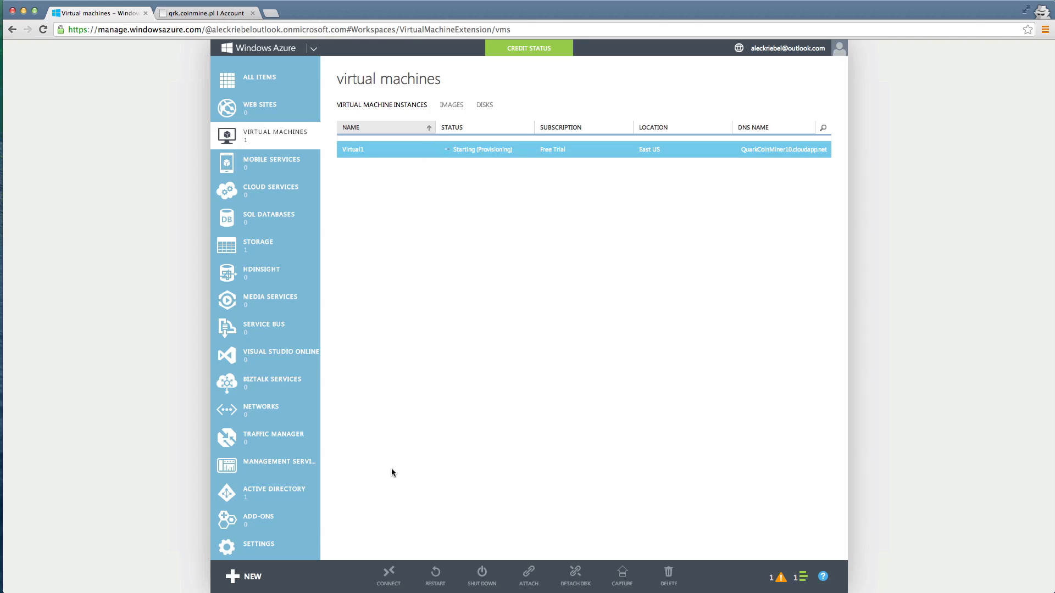
Start a second virtual machine from the gallery using the Windows Server 2008 R2 SP1 image
left_click(244, 576)
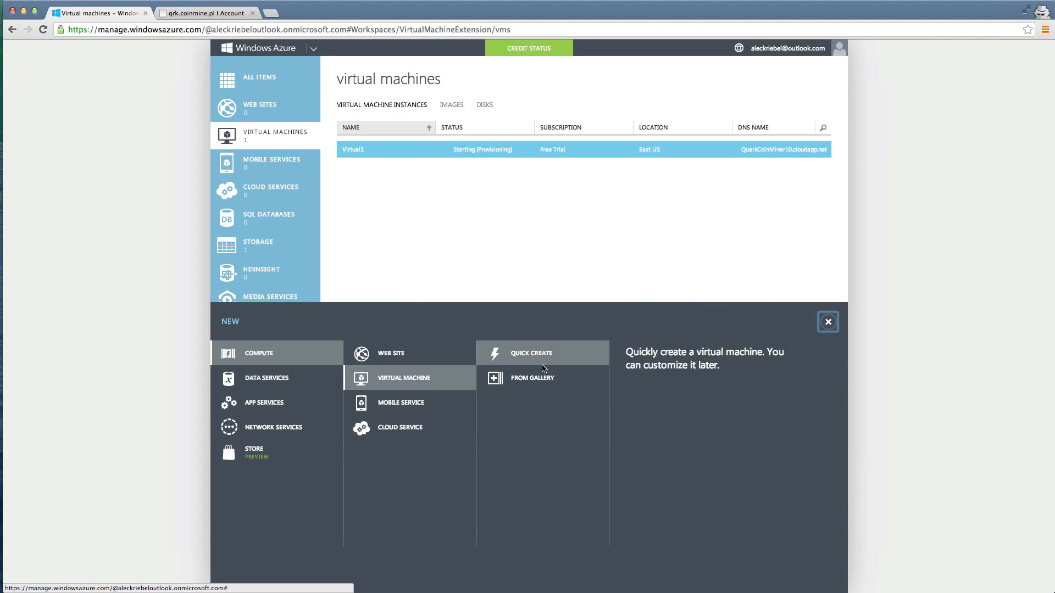
left_click(539, 378)
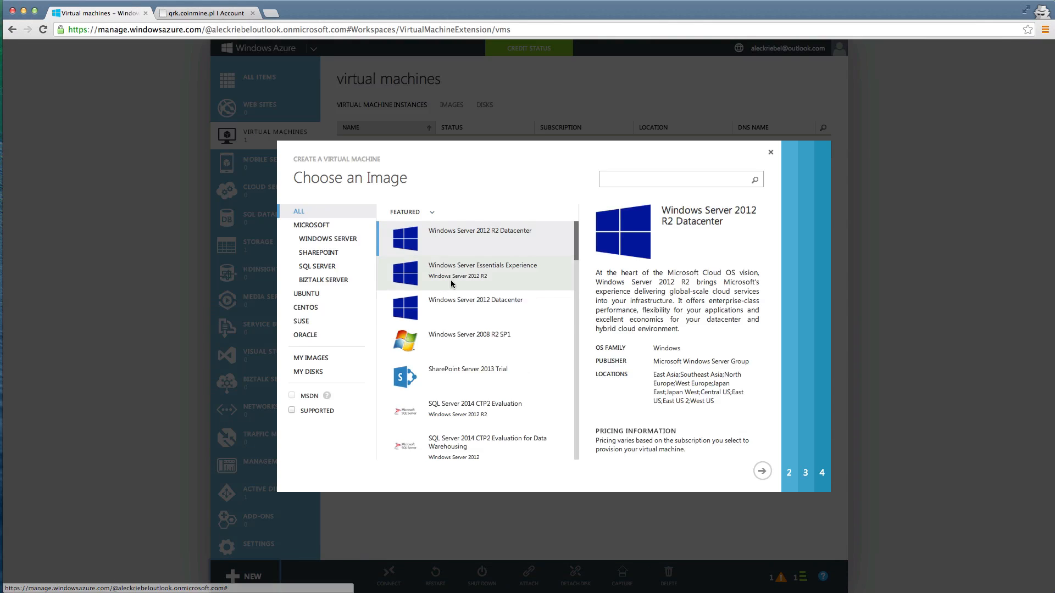
left_click(439, 338)
left_click(762, 471)
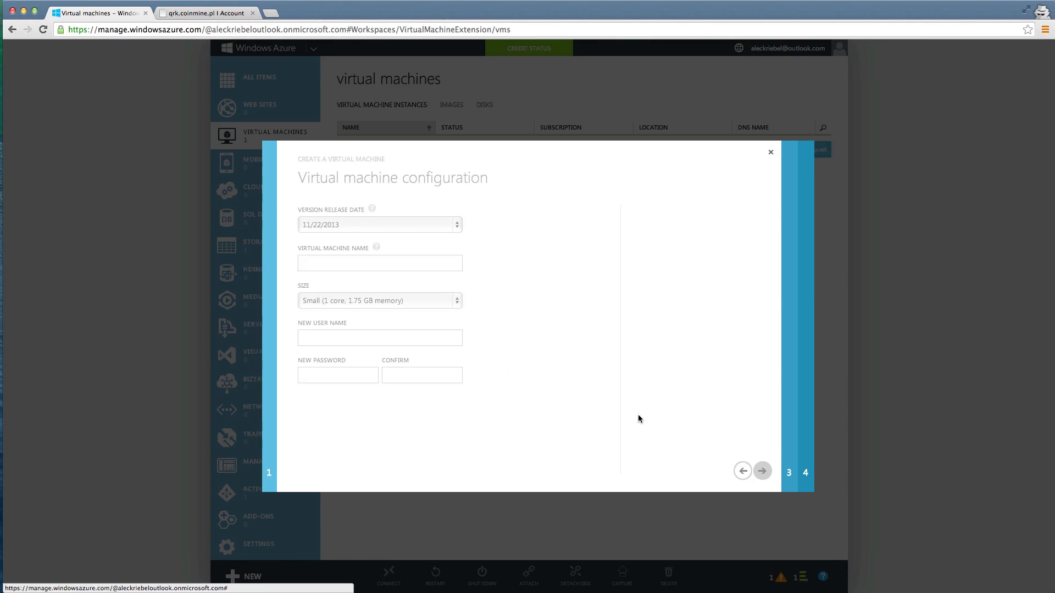
Name the virtual machine Virtual2 and set its size to Extra Large (8 cores, 14 GB memory)
left_click(350, 260)
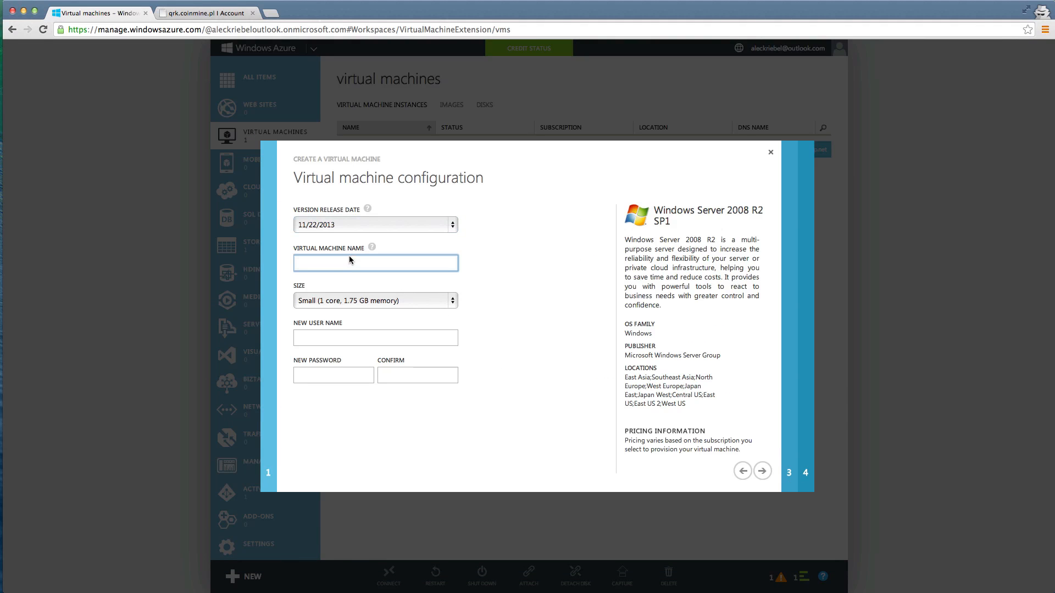
type("Virtual")
key("BackSpace")
left_click(364, 303)
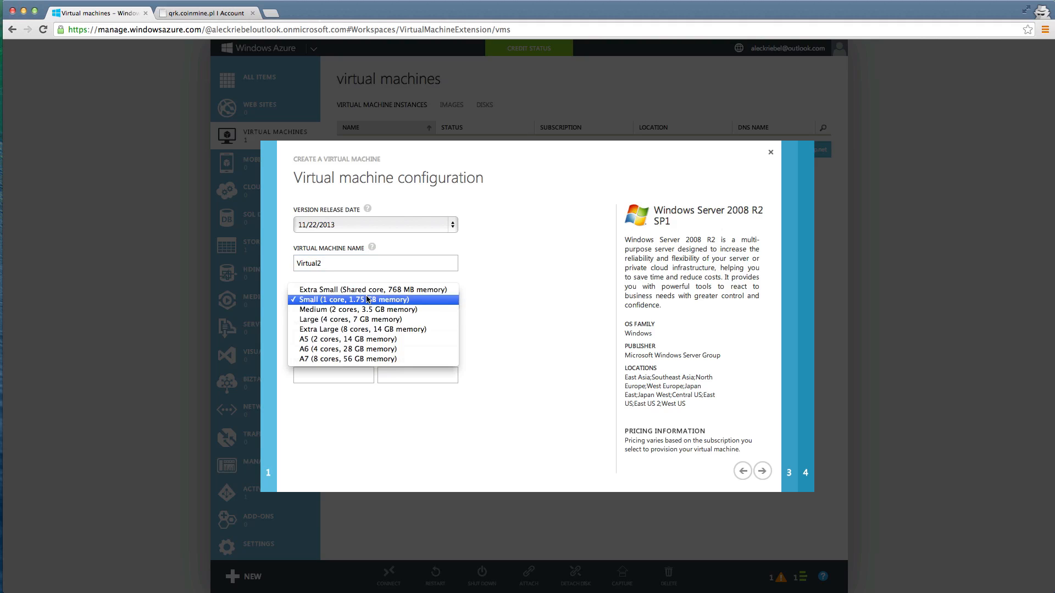
left_click(396, 330)
Enter the new user name and the account password with its confirmation for Virtual2, and continue to the cloud service settings
left_click(325, 340)
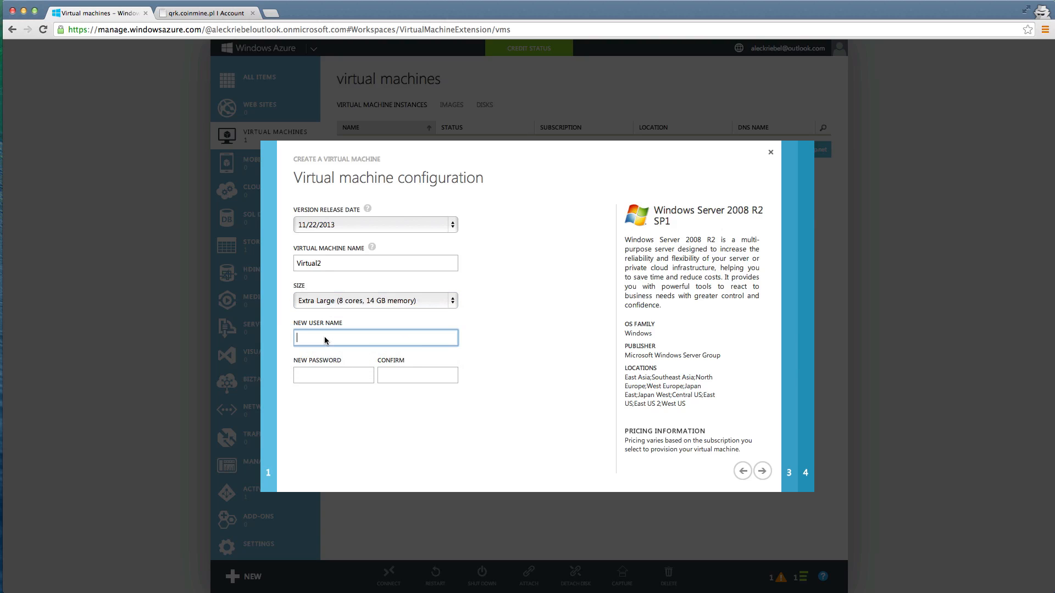
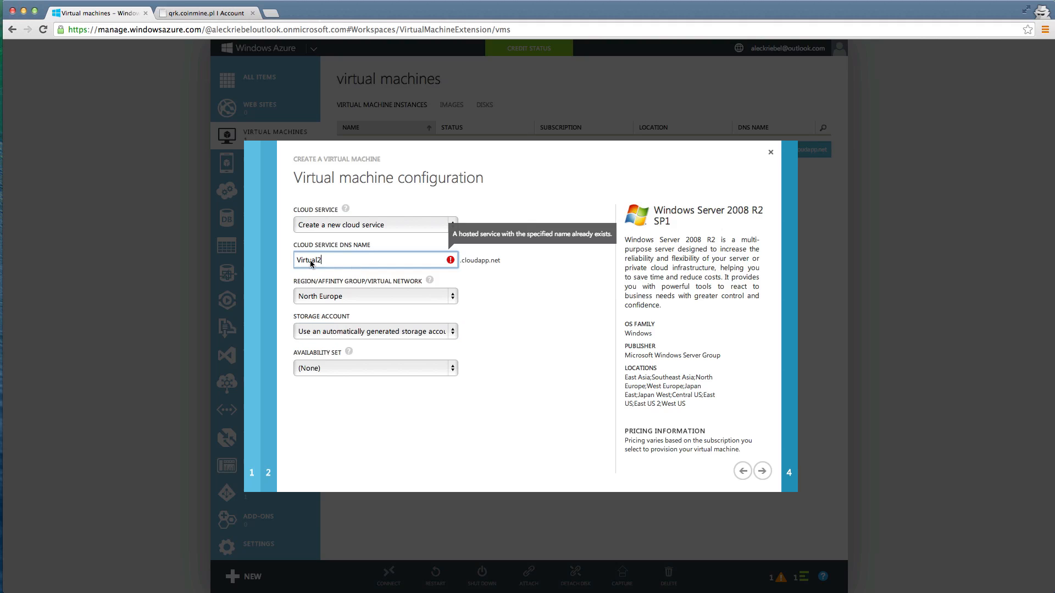
Set the DNS name of Virtual2's new cloud service to QuarkCoinMiner20
left_click(330, 263)
type("0")
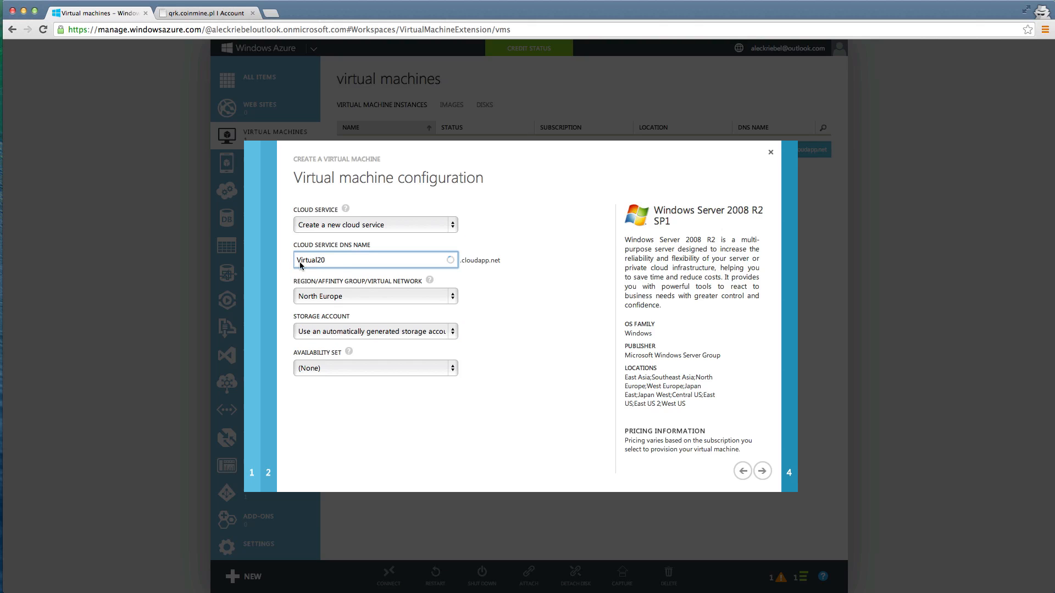
double_click(301, 261)
type("W")
type("uarkCoinMiner")
type("20")
Set Virtual2's region to East US, keep the automatic storage account and no availability set, and create the machine with the default endpoints
left_click(371, 298)
left_click(384, 318)
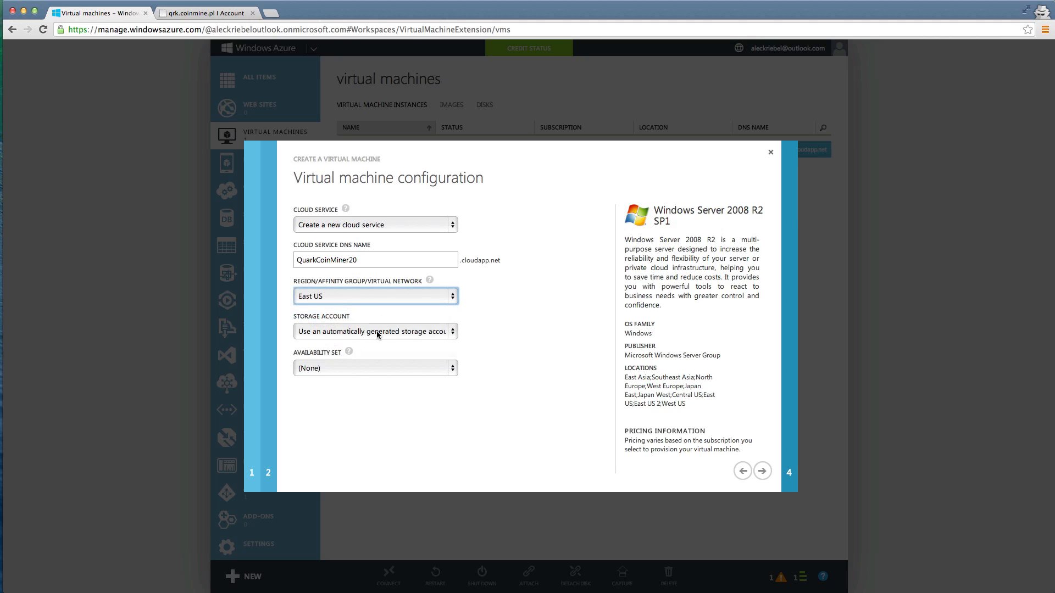
mouse_move(340, 346)
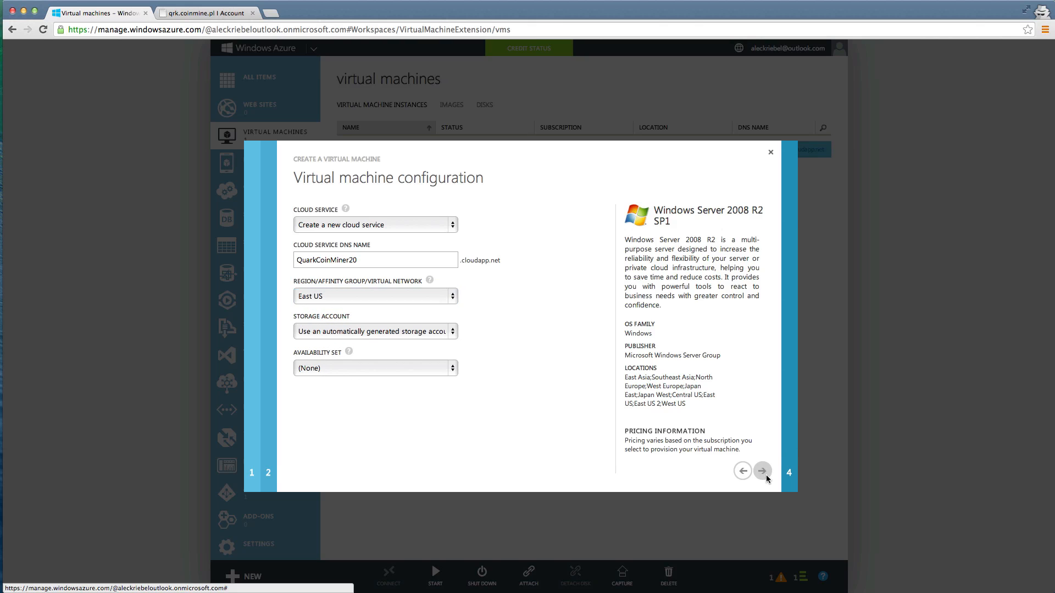
left_click(766, 475)
left_click(763, 472)
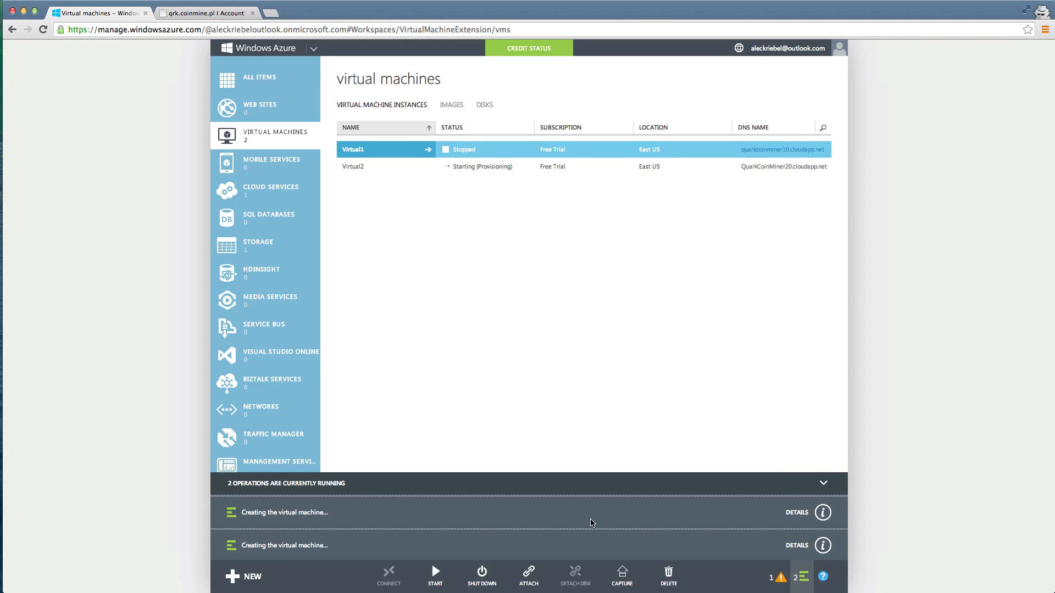
Start a third virtual machine from the gallery using the Windows Server 2008 R2 SP1 image
left_click(280, 584)
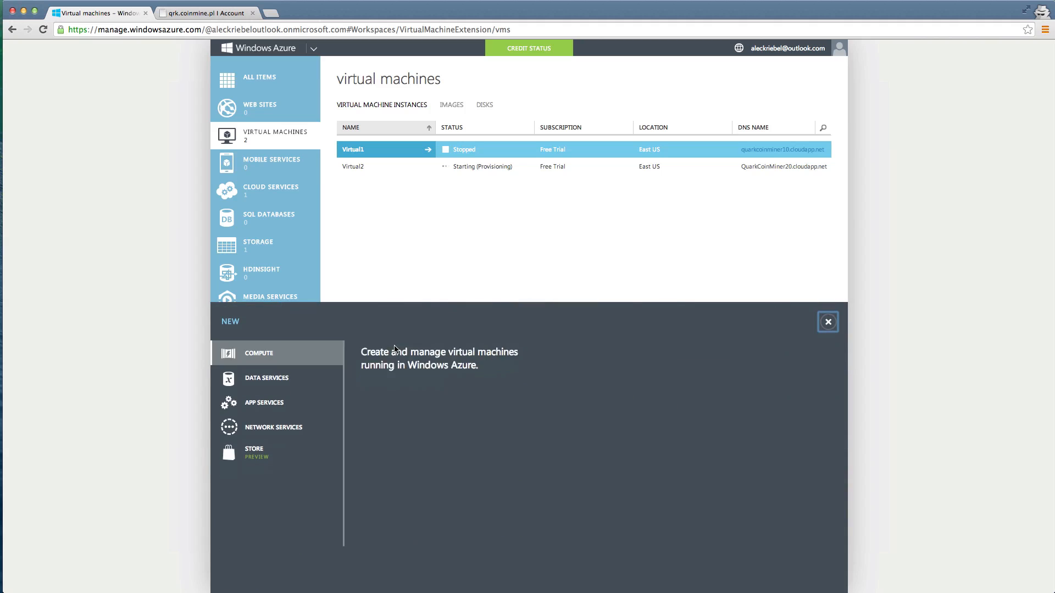
left_click(564, 377)
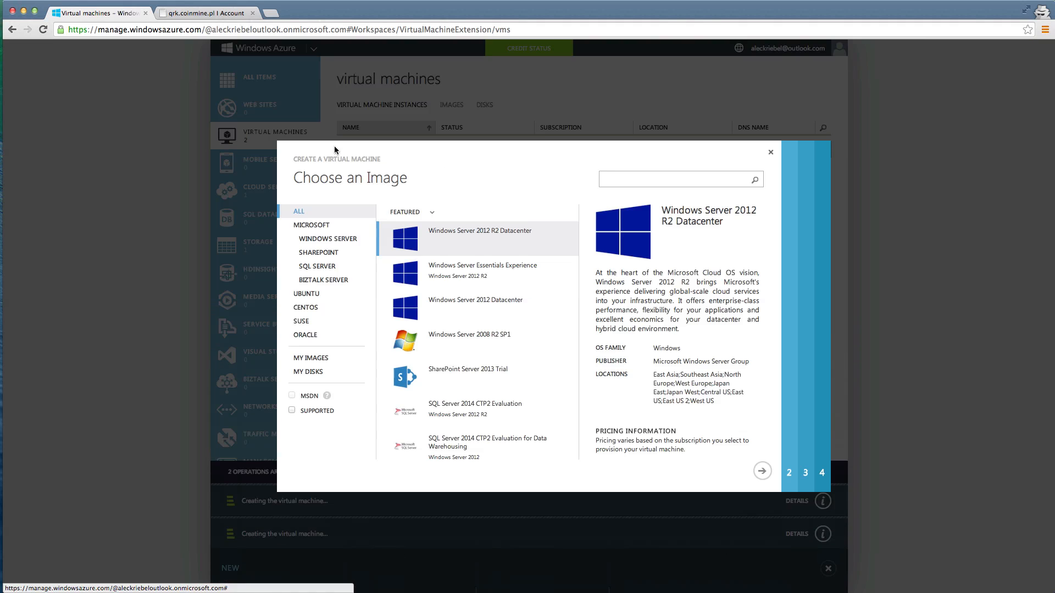
left_click(471, 334)
left_click(762, 471)
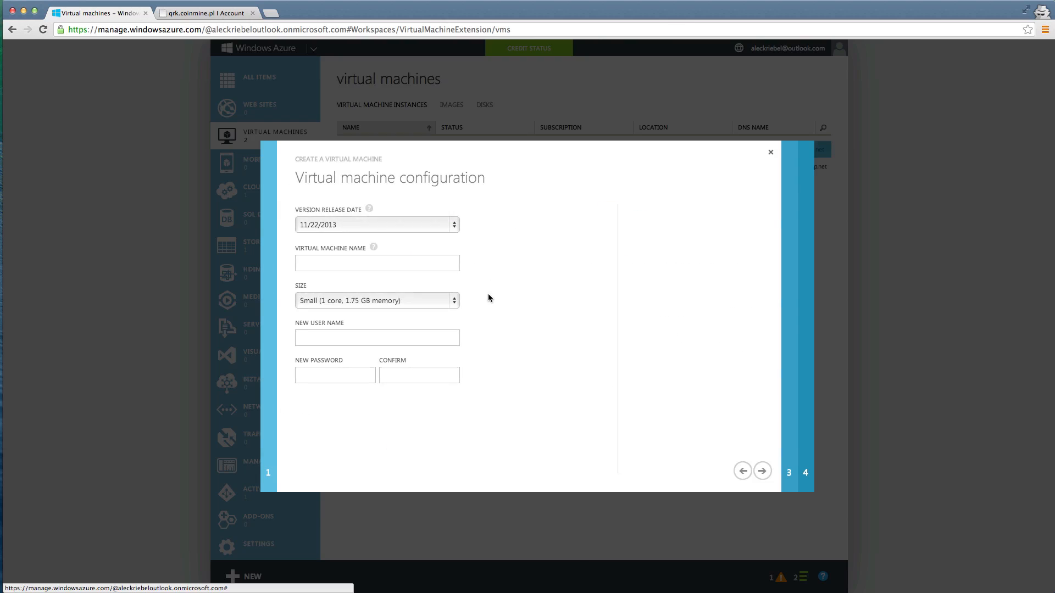
Name the virtual machine Virtual3 and set its size to Large (4 cores, 7 GB memory)
left_click(323, 265)
type("Virtual3")
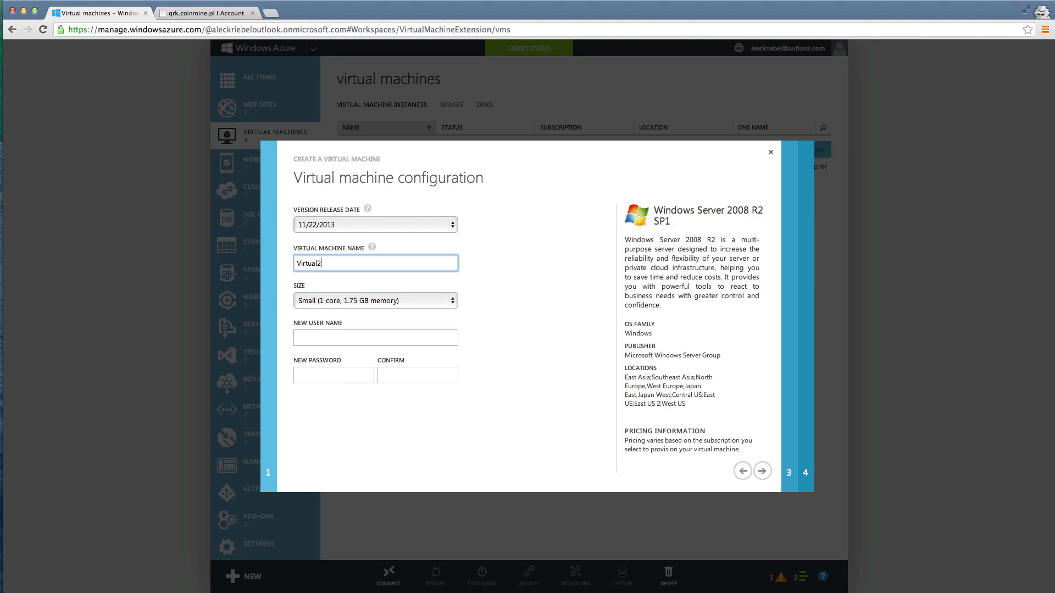
left_click(334, 301)
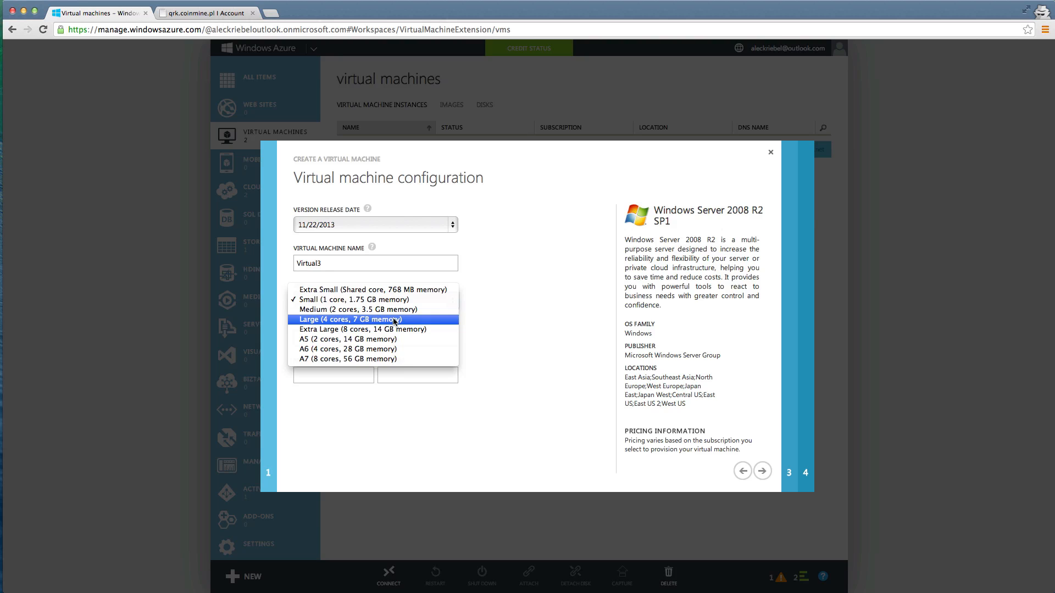
left_click(395, 320)
left_click(381, 306)
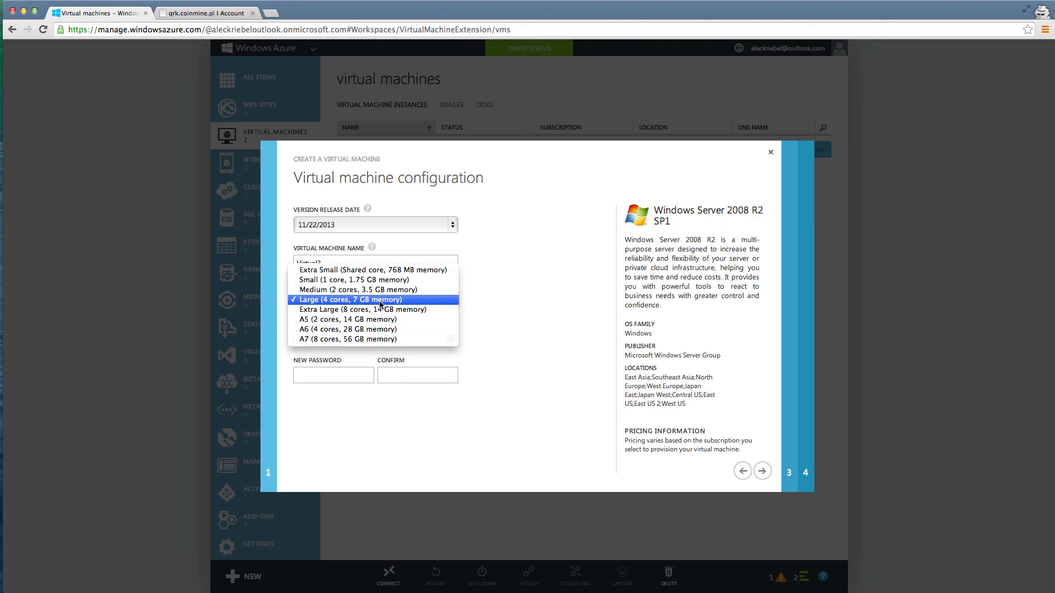
left_click(496, 323)
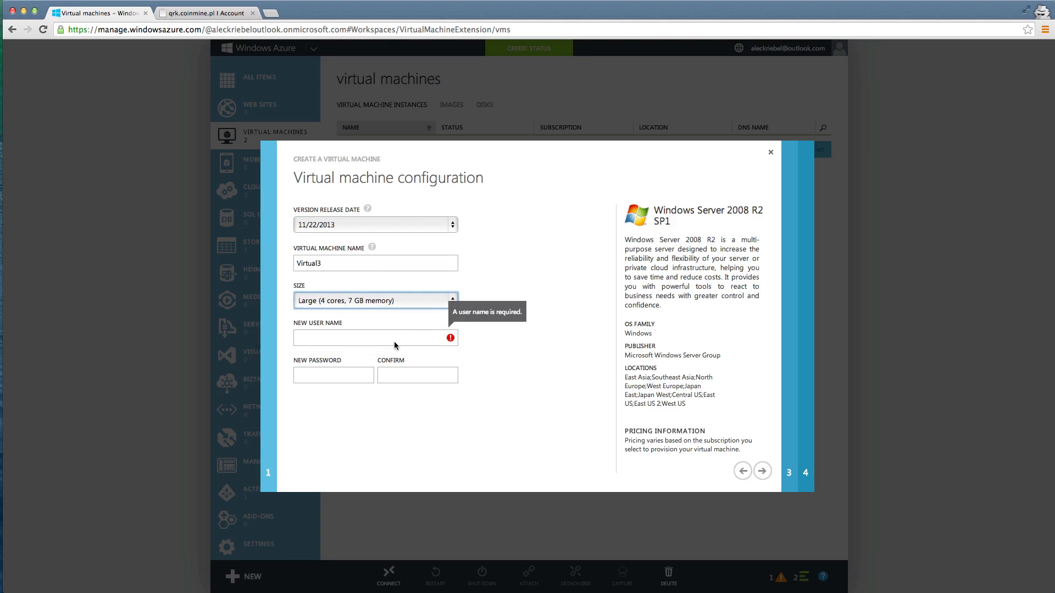
Enter the new user name and the account password with its confirmation for Virtual3, and continue to the cloud service settings
left_click(397, 345)
type("R")
key("BackSpace")
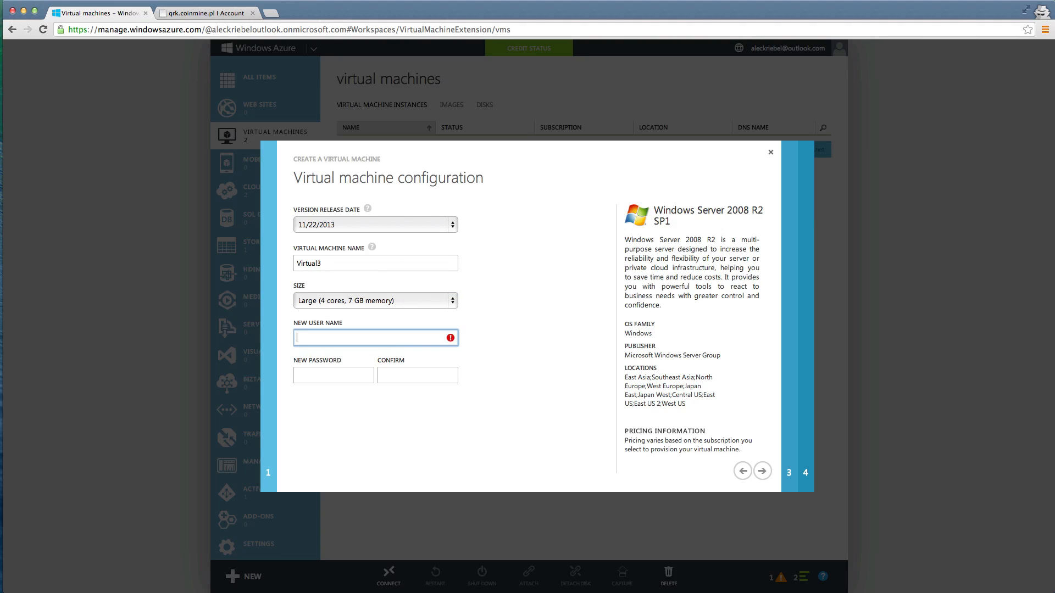
left_click(331, 376)
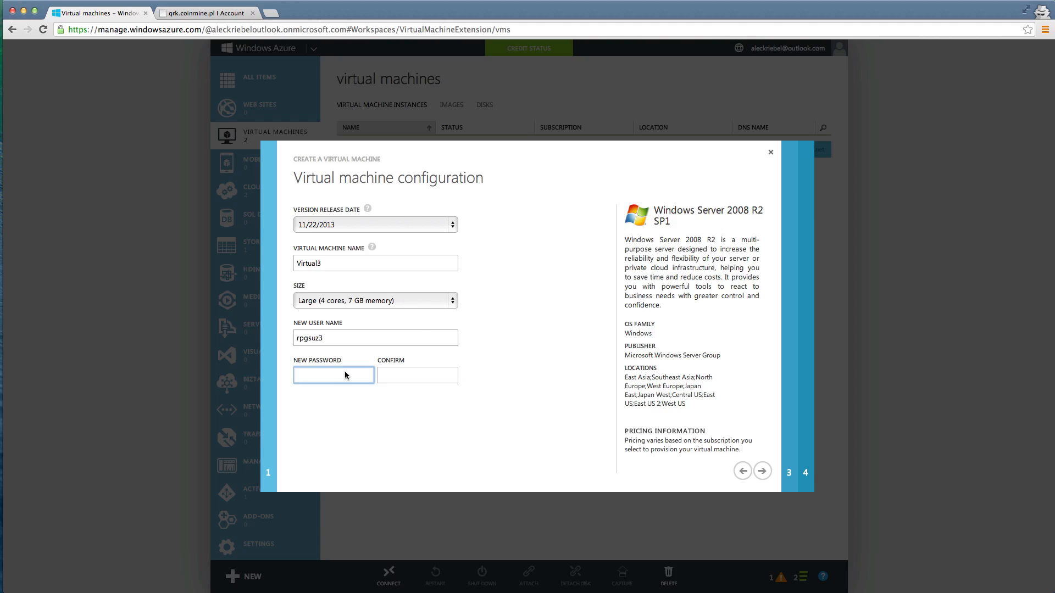
Keep creating a new cloud service for Virtual3 and set its DNS name to QuarkCoinMiner30
left_click(438, 220)
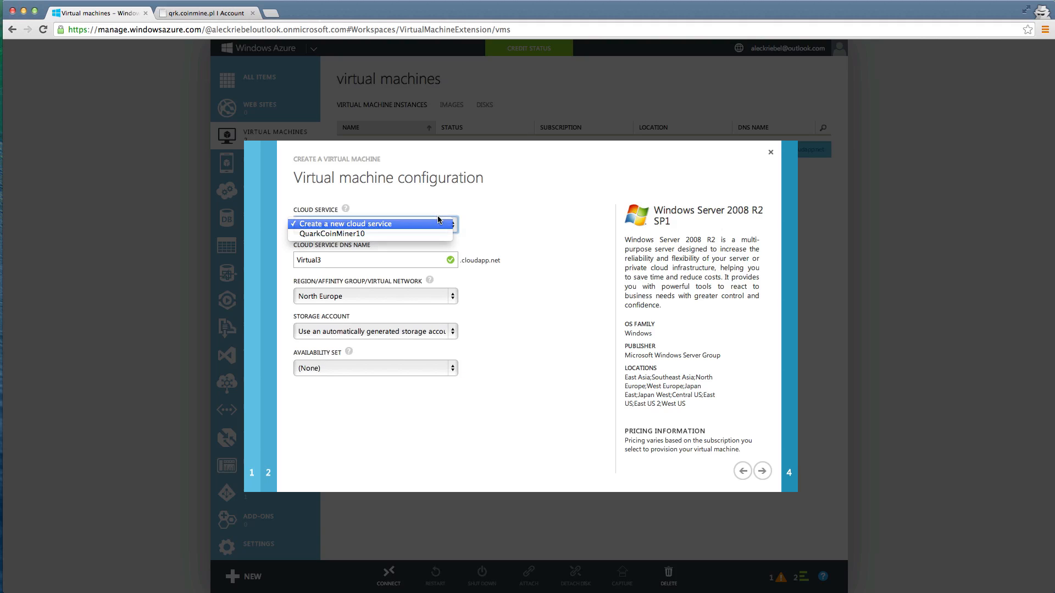
left_click(438, 220)
left_click(351, 267)
key("BackSpace")
key("BackSpace")
key("BackSpace")
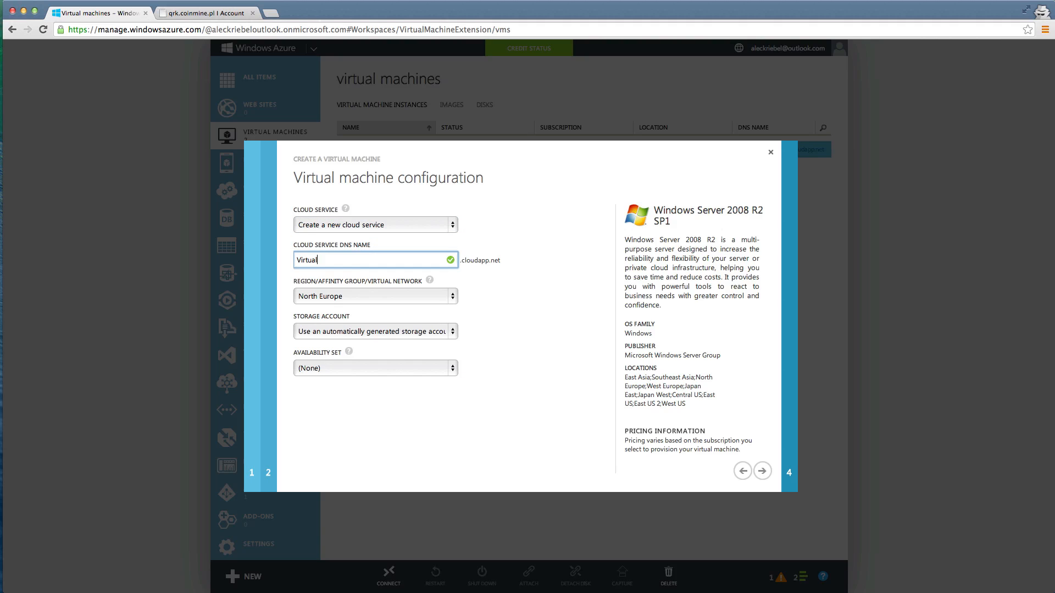
key("BackSpace")
key("BackSpace")
key("BackSpace")
key("BackSpace")
key("BackSpace")
type("QuarkCoinMiner30")
Set Virtual3's region to East US, keep the remaining defaults, and create the machine with the Remote Desktop and PowerShell endpoints
left_click(357, 296)
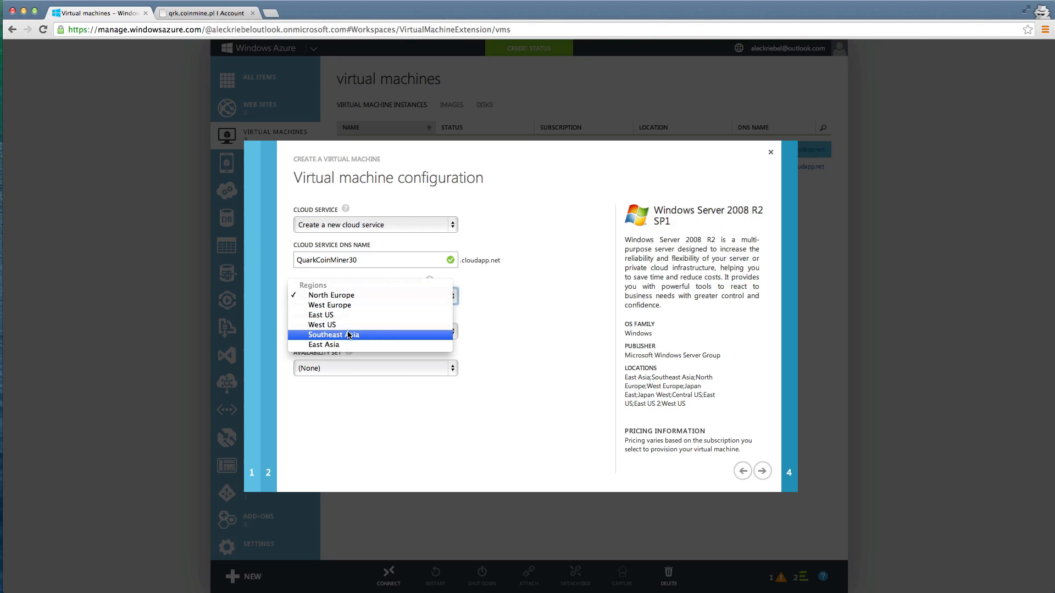
left_click(349, 315)
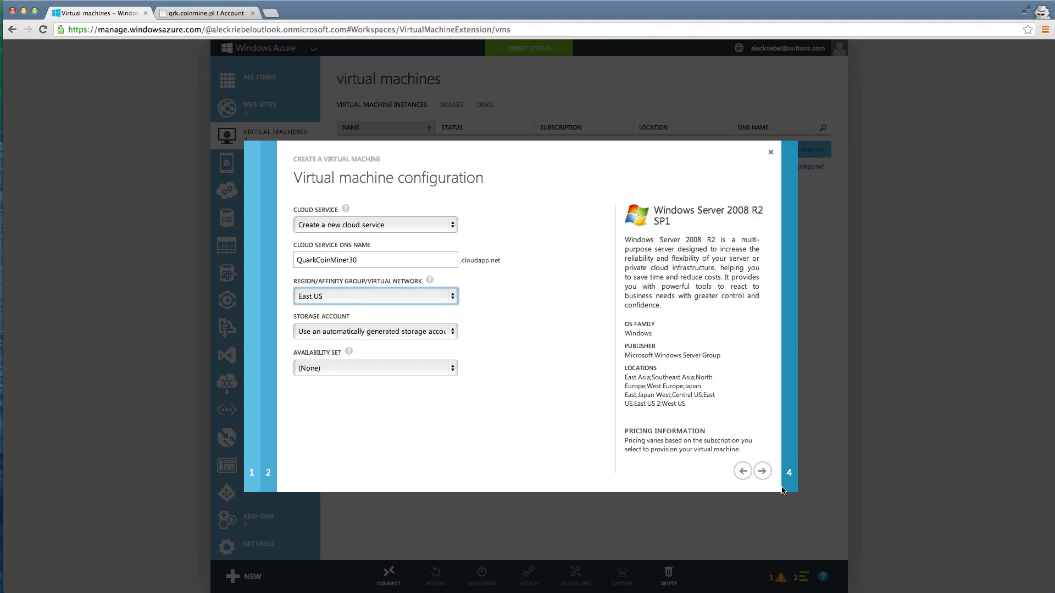
left_click(763, 471)
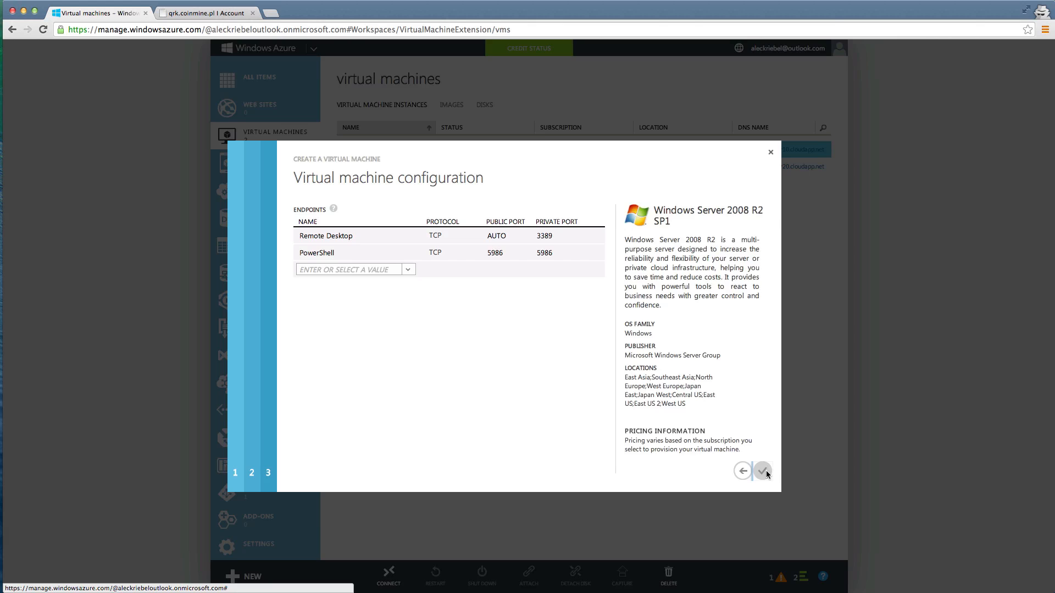
left_click(764, 471)
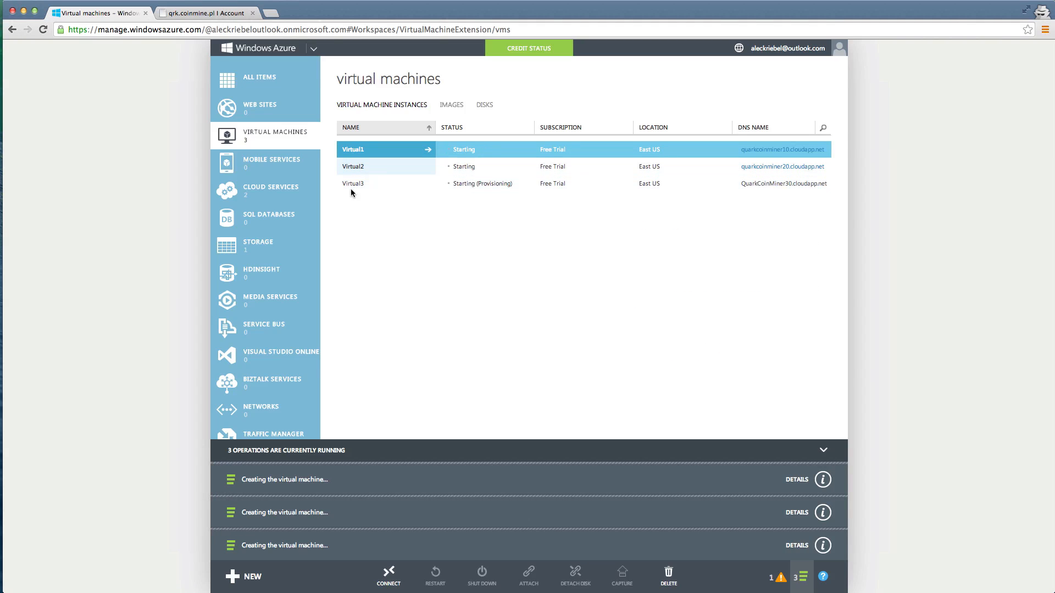
Check the status of the cloud services and return to the list of virtual machines
left_click(286, 189)
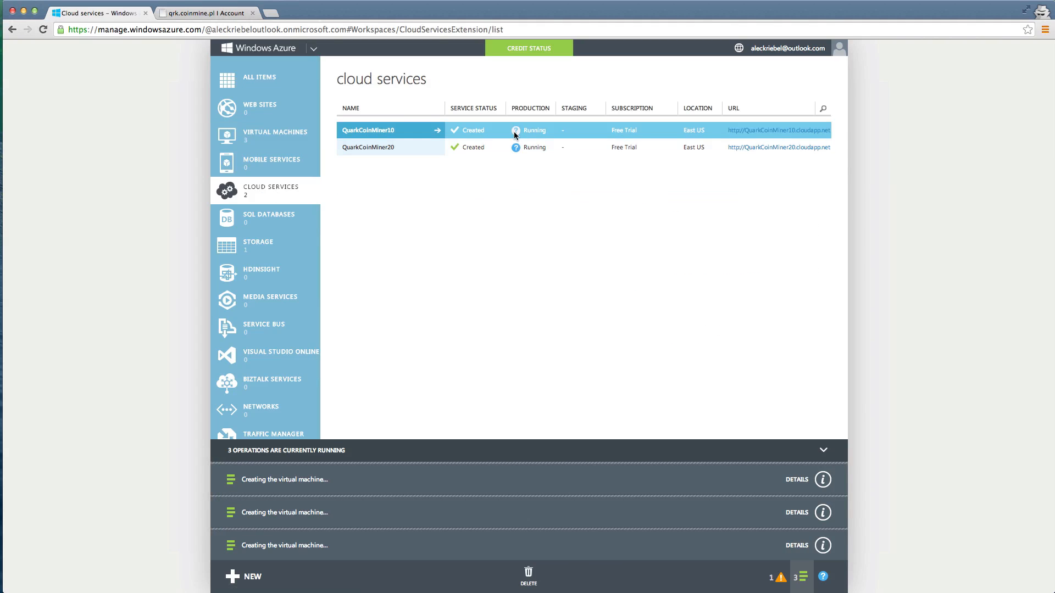
left_click(275, 136)
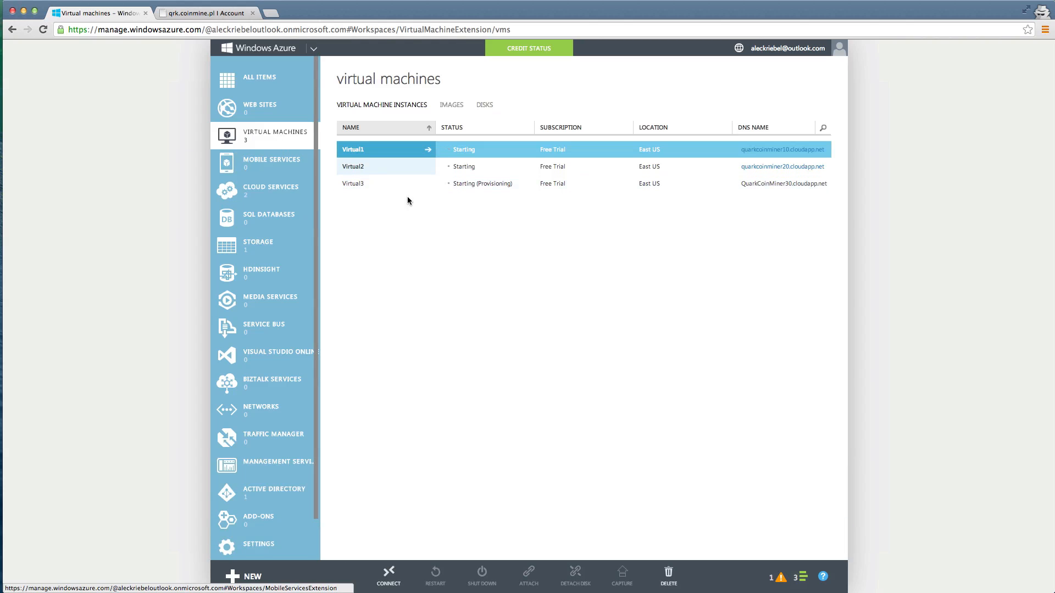
left_click(297, 192)
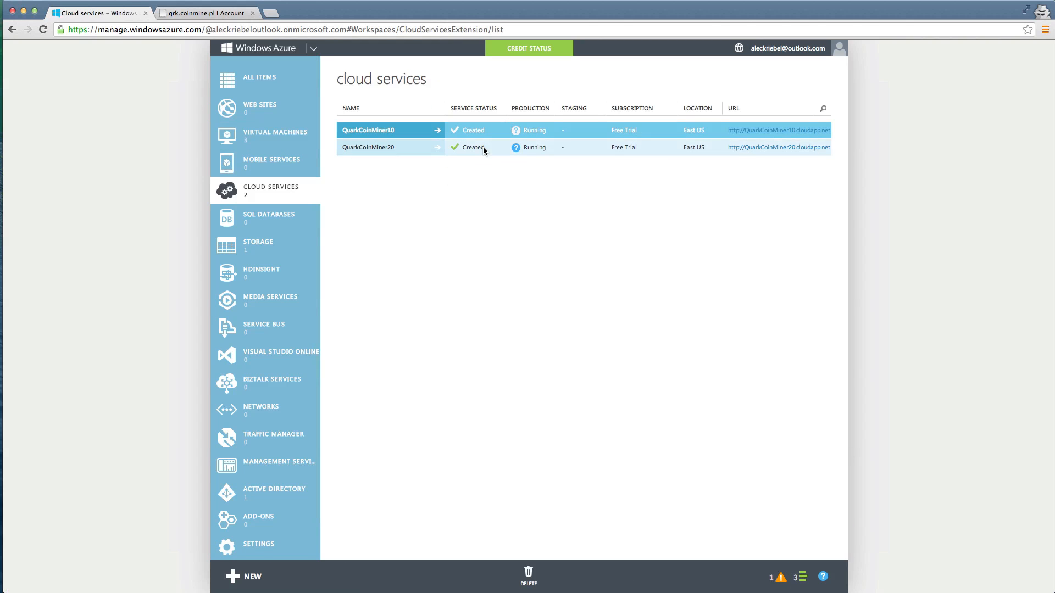
left_click(295, 137)
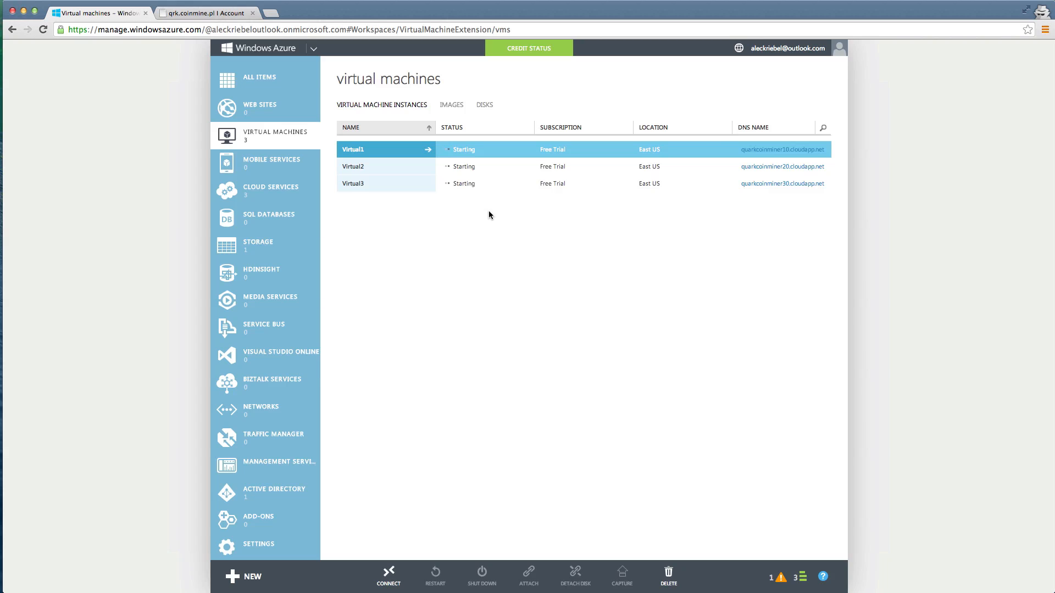
Switch to the qrk.coinmine.pl mining pool site, view its home page, and open the My Workers page
left_click(215, 16)
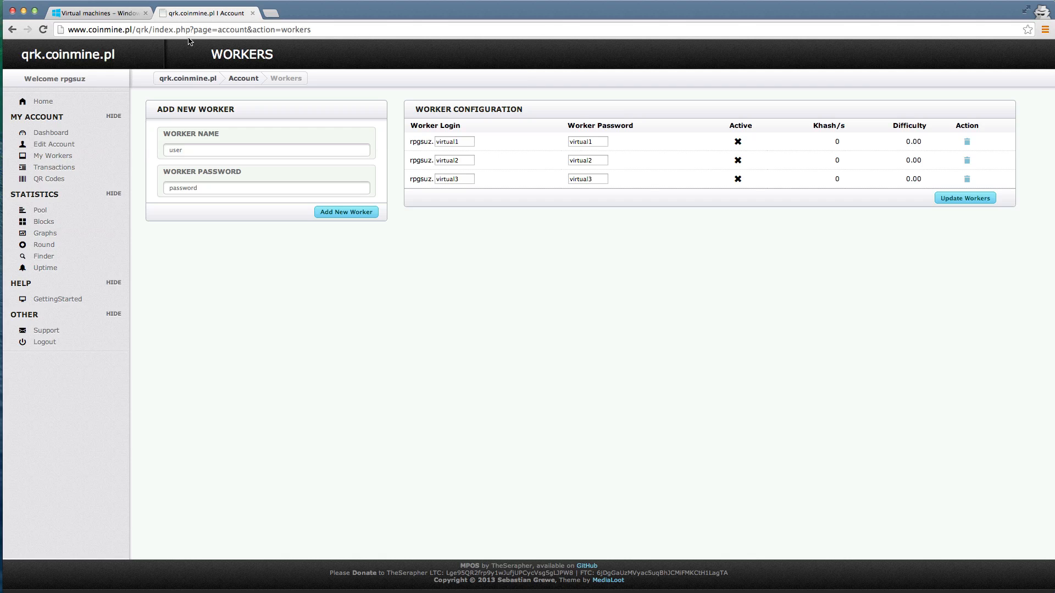
left_click(184, 78)
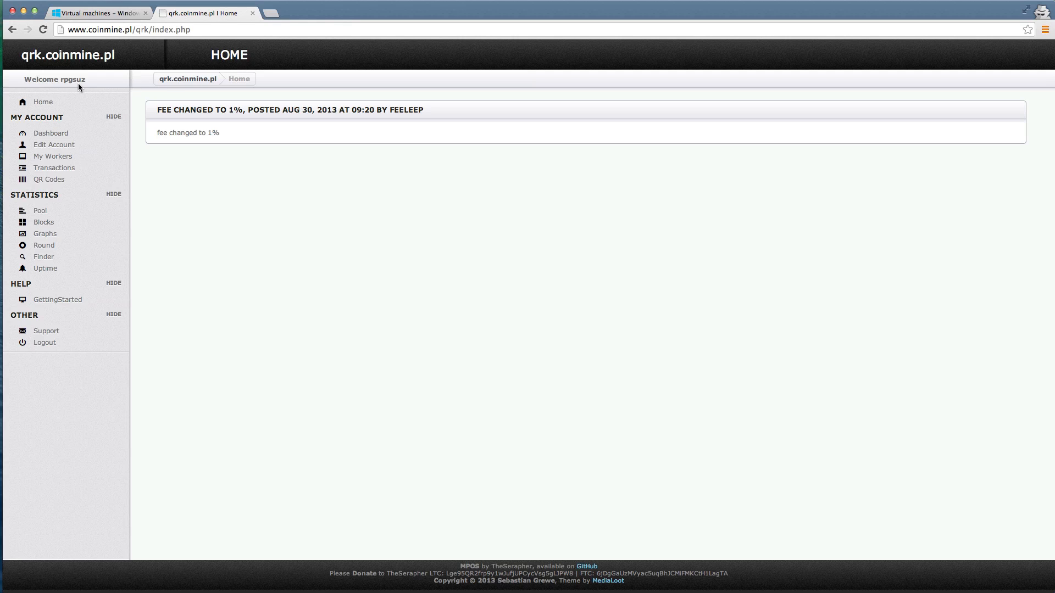
left_click(53, 154)
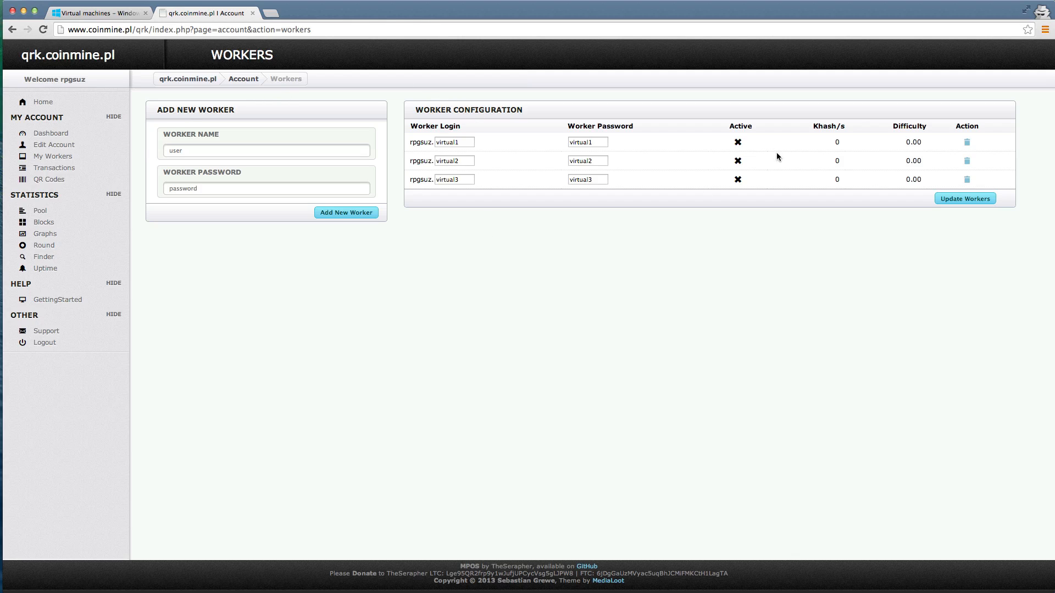
Examine the worker logins and worker passwords in the pool's worker configuration
double_click(443, 144)
left_click(602, 150)
left_click(601, 142)
left_click_drag(471, 181, 434, 122)
left_click(580, 247)
left_click_drag(464, 142, 416, 131)
left_click(587, 143)
left_click(100, 13)
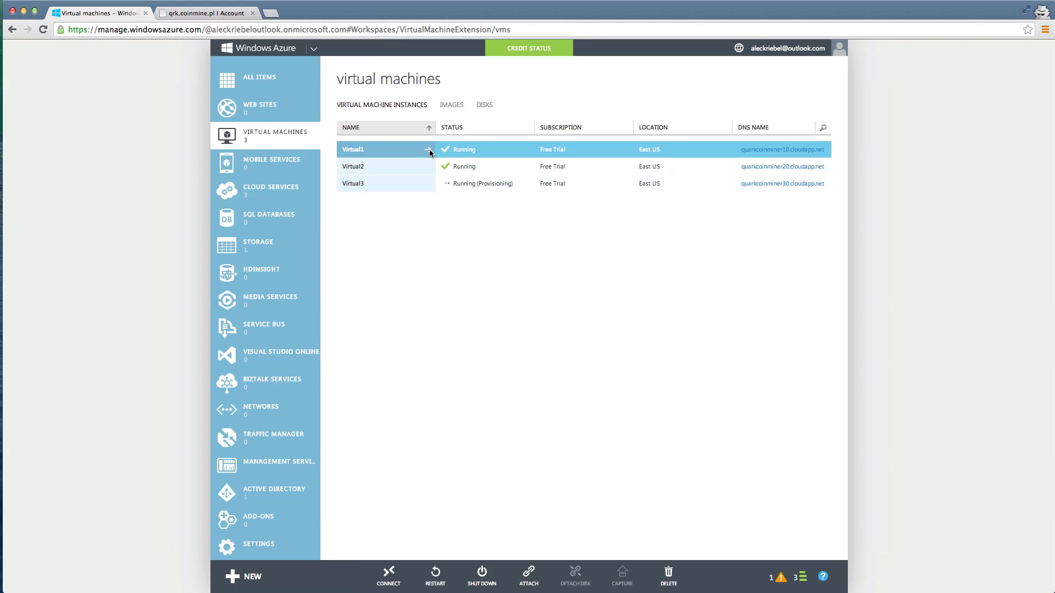
left_click(393, 149)
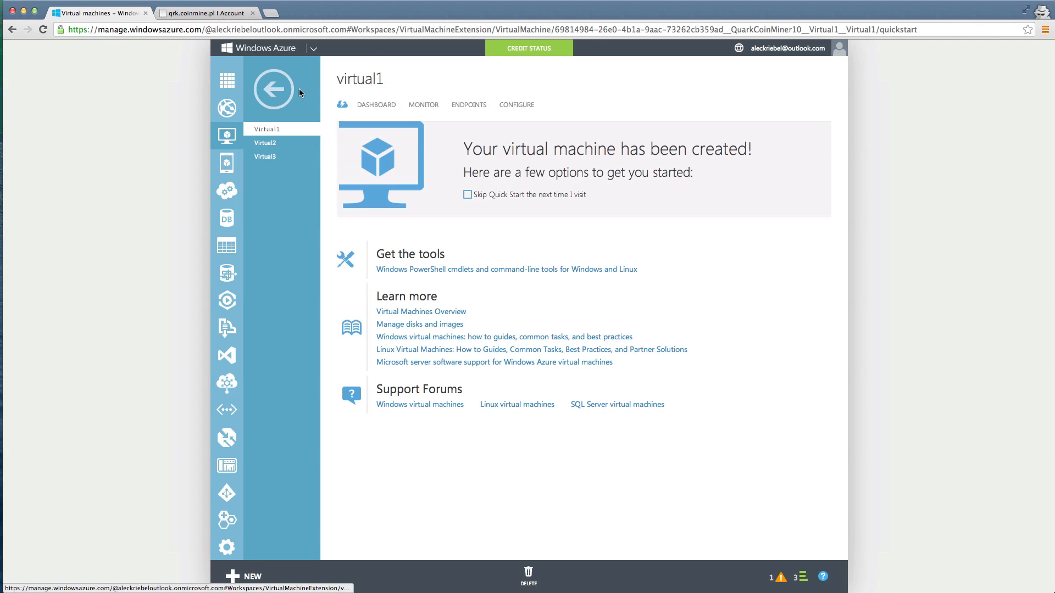
left_click(274, 89)
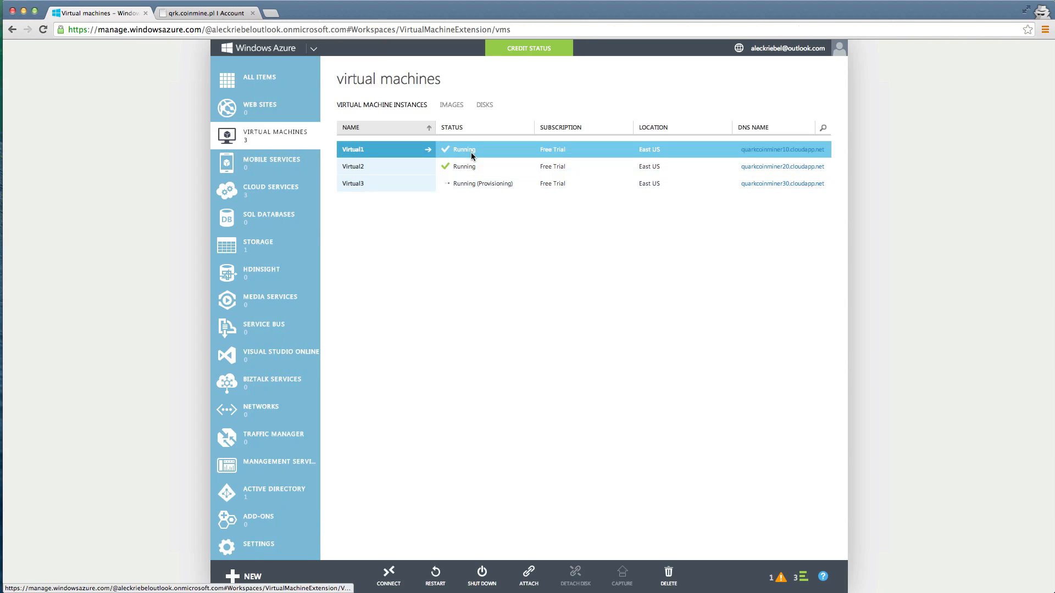
left_click(399, 576)
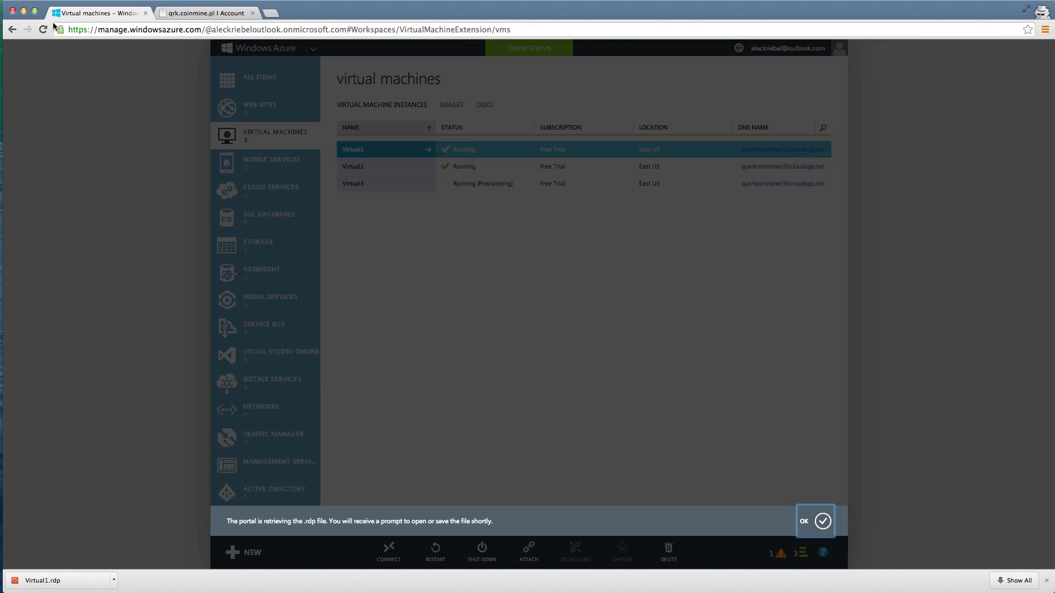
left_click(823, 521)
left_click(401, 167)
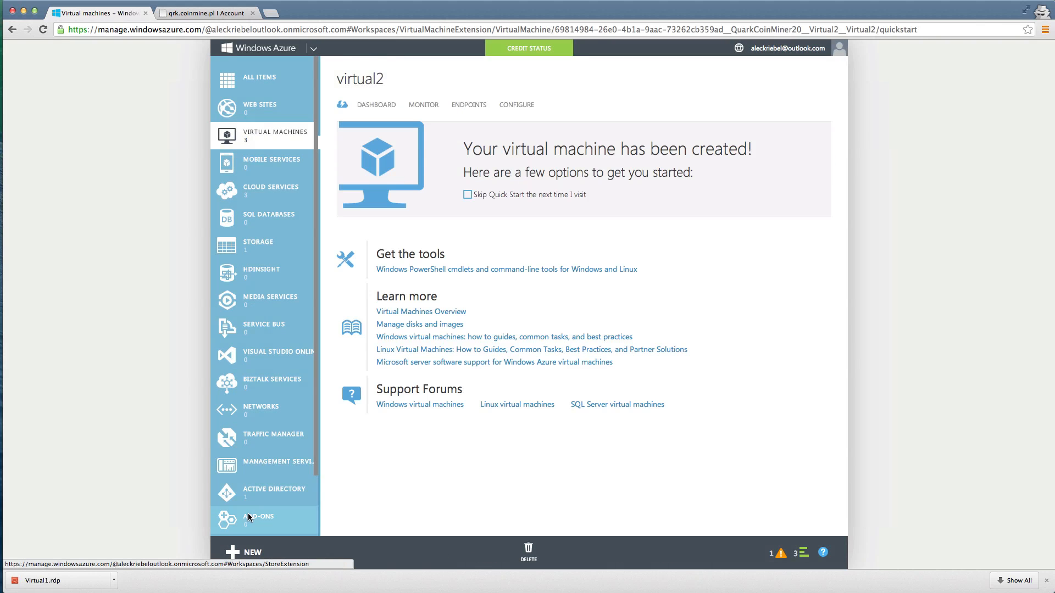
left_click(235, 143)
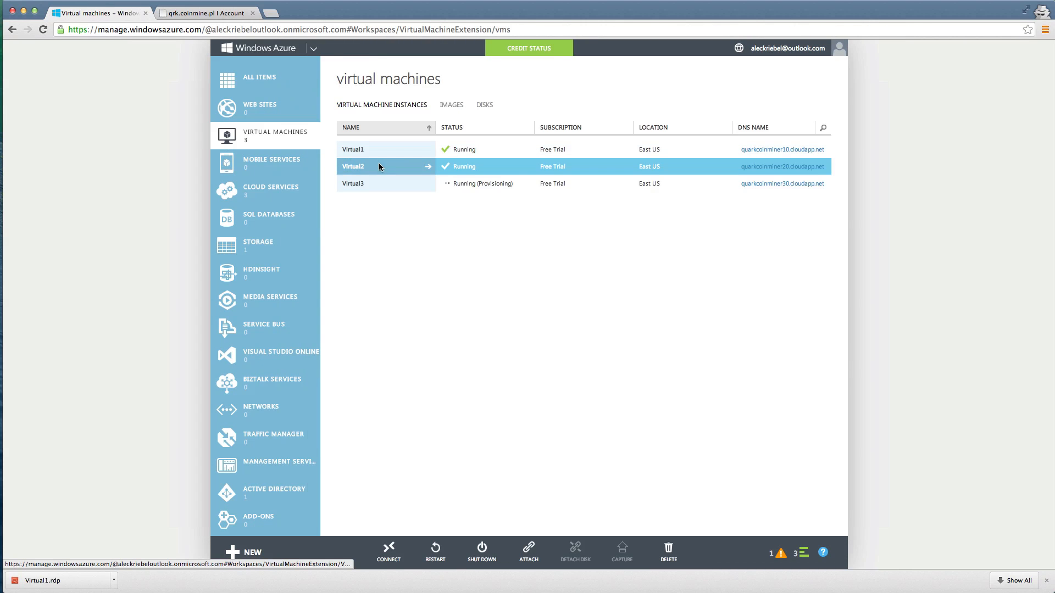
left_click(389, 551)
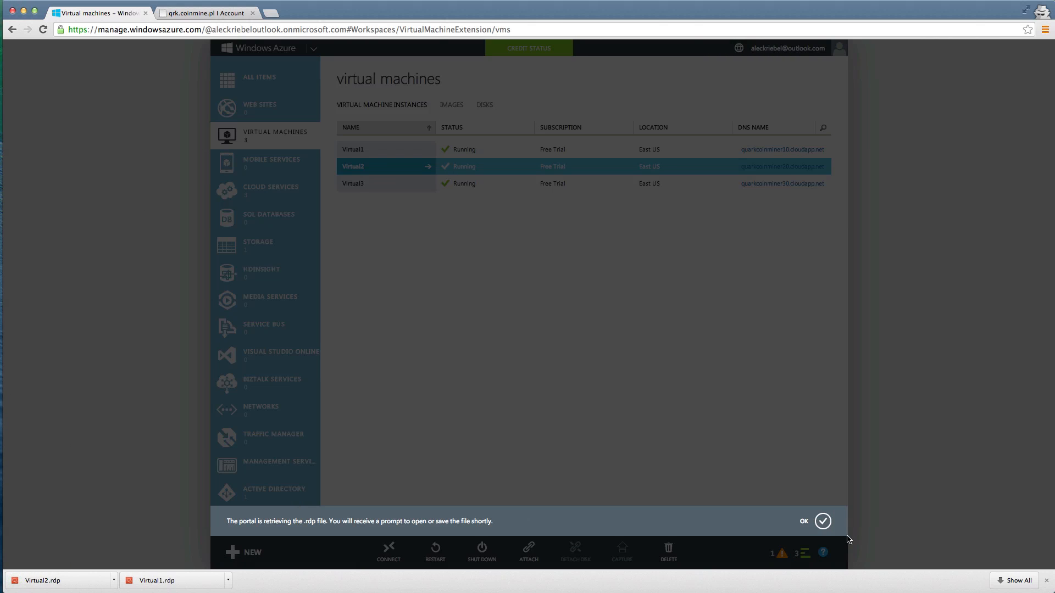
left_click(823, 521)
Download the remote desktop connection file for Virtual3 and arrange the connection files on the desktop
left_click(420, 177)
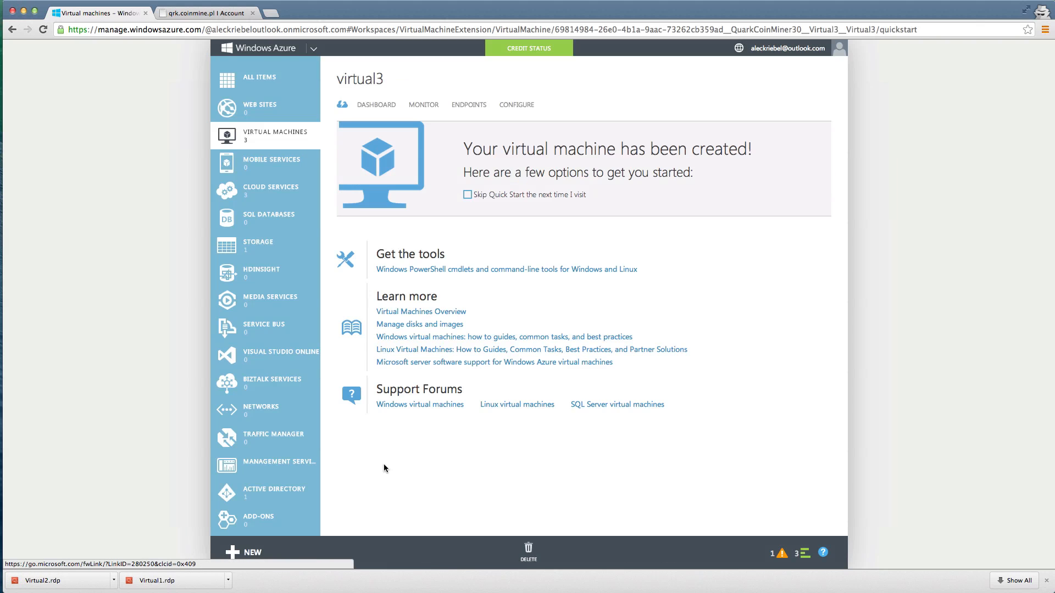
left_click(226, 144)
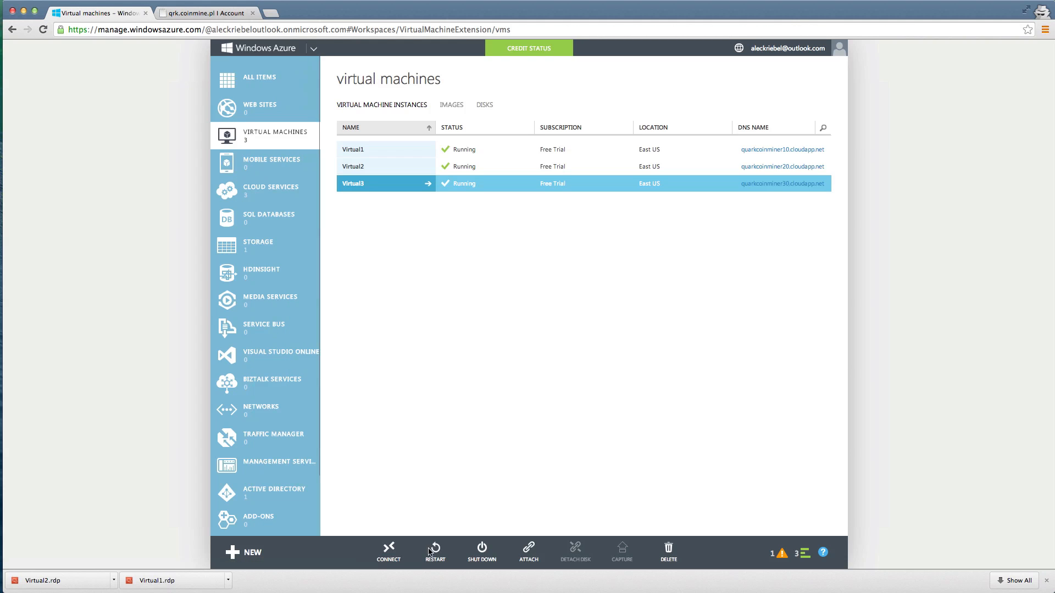
left_click(388, 550)
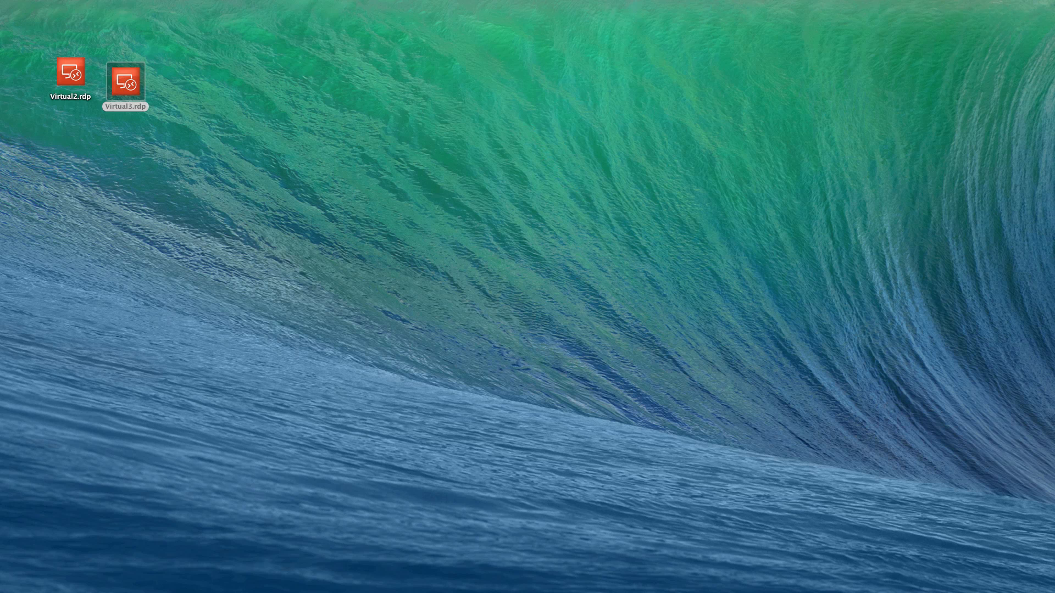
left_click_drag(364, 193, 187, 85)
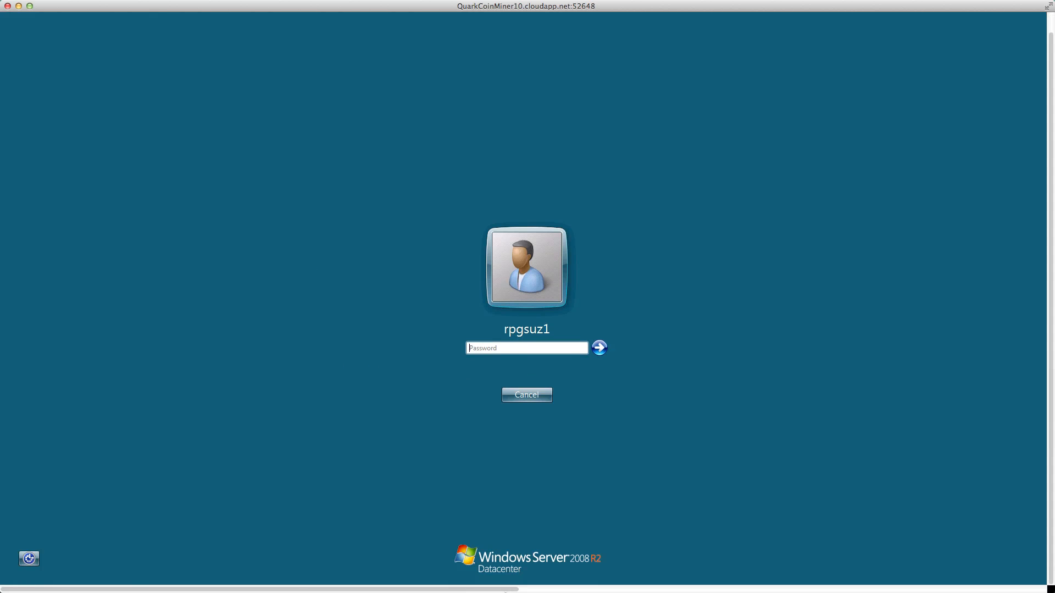
scroll(515, 525, "up", 2)
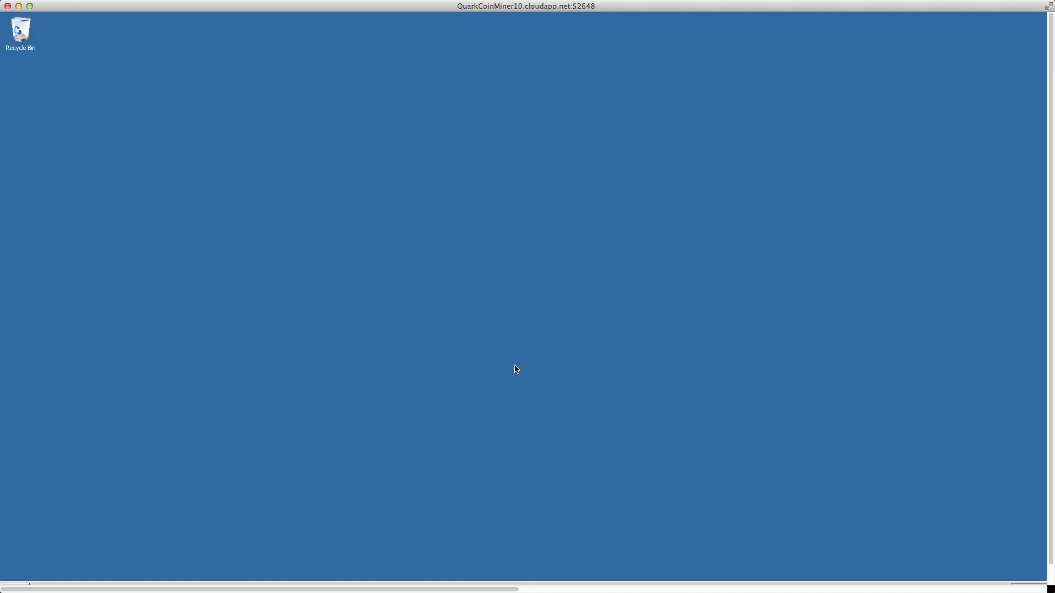
scroll(515, 368, "down", 2)
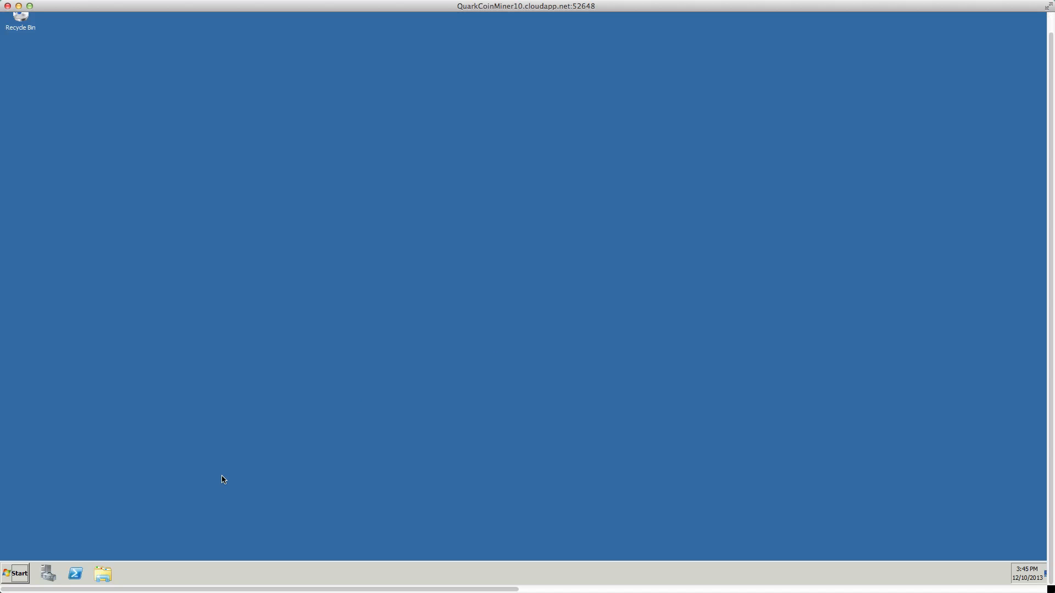
left_click(24, 575)
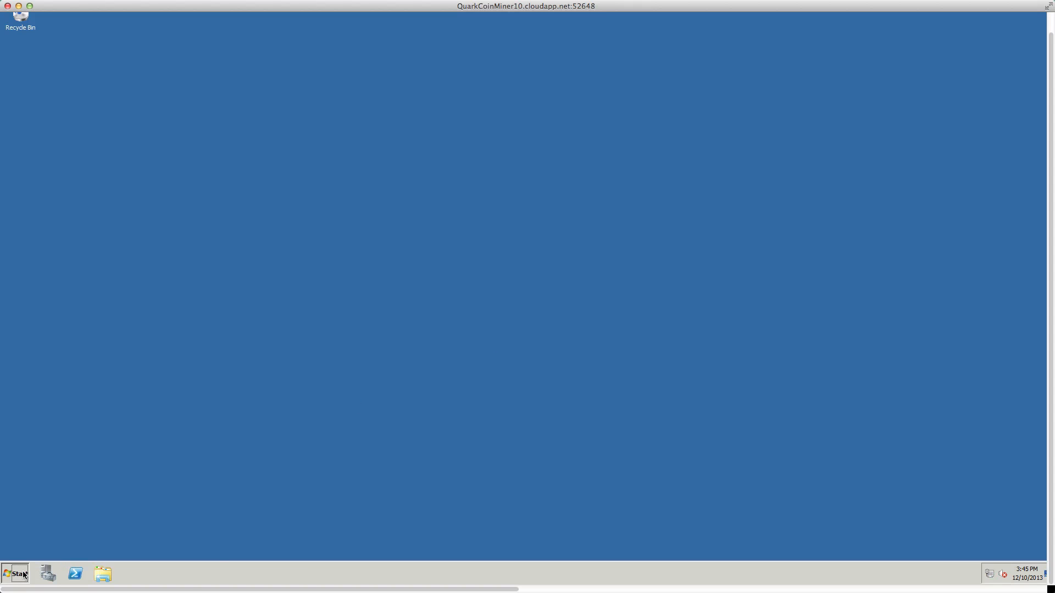
left_click(72, 340)
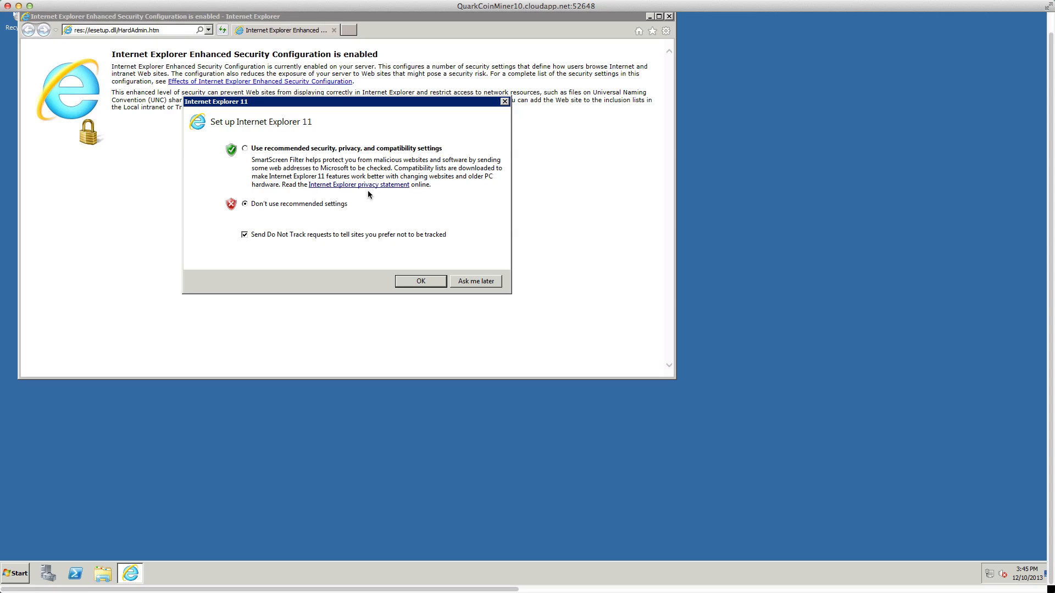
Finish the Internet Explorer 11 setup without recommended settings or Do Not Track requests, and close the Initial Configuration Tasks window
left_click(388, 235)
left_click(412, 280)
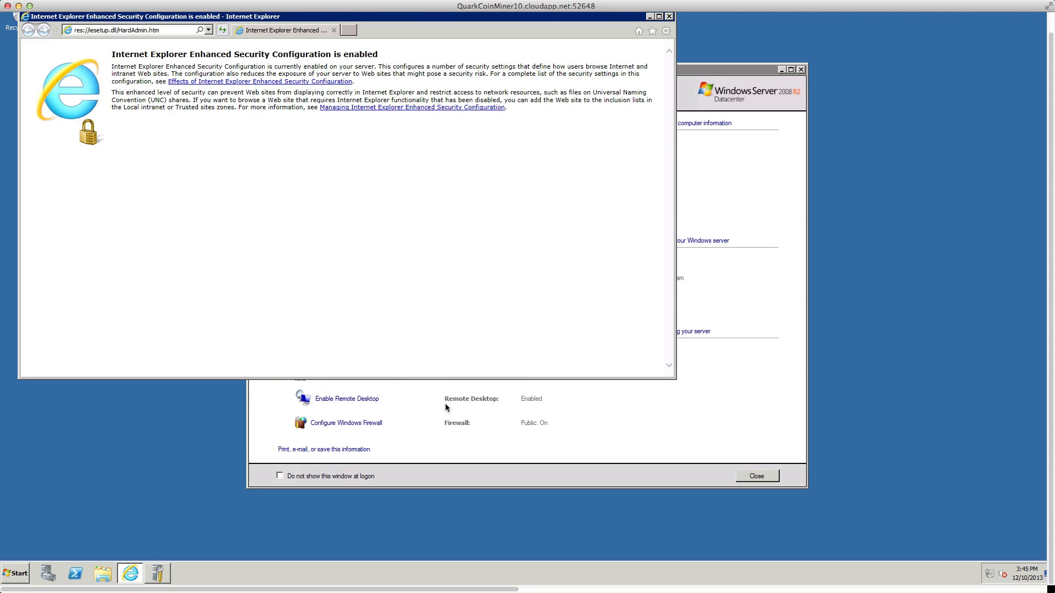
left_click(447, 407)
left_click_drag(431, 70, 440, 69)
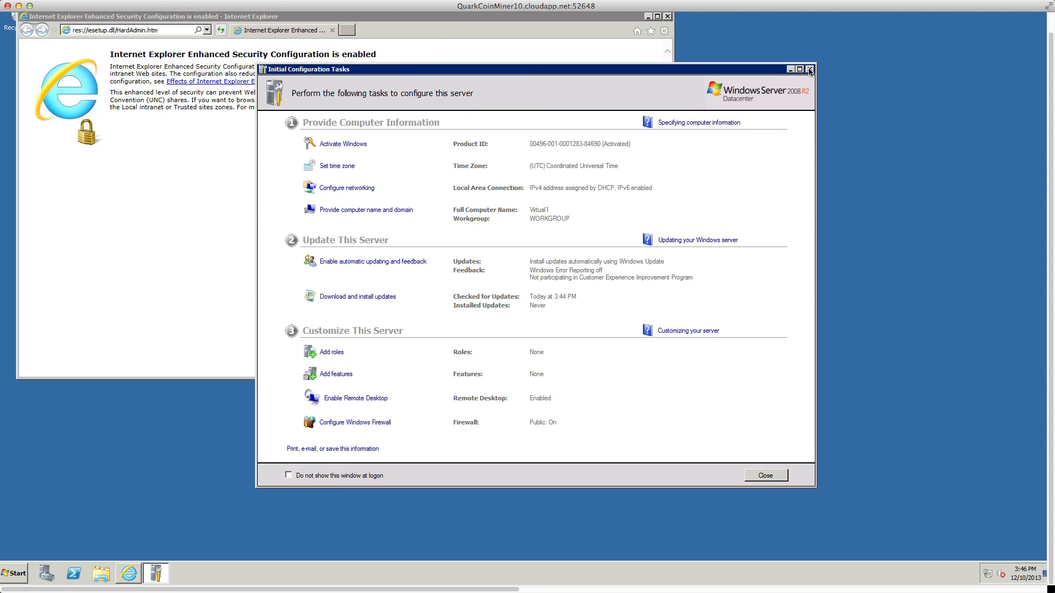
left_click(810, 70)
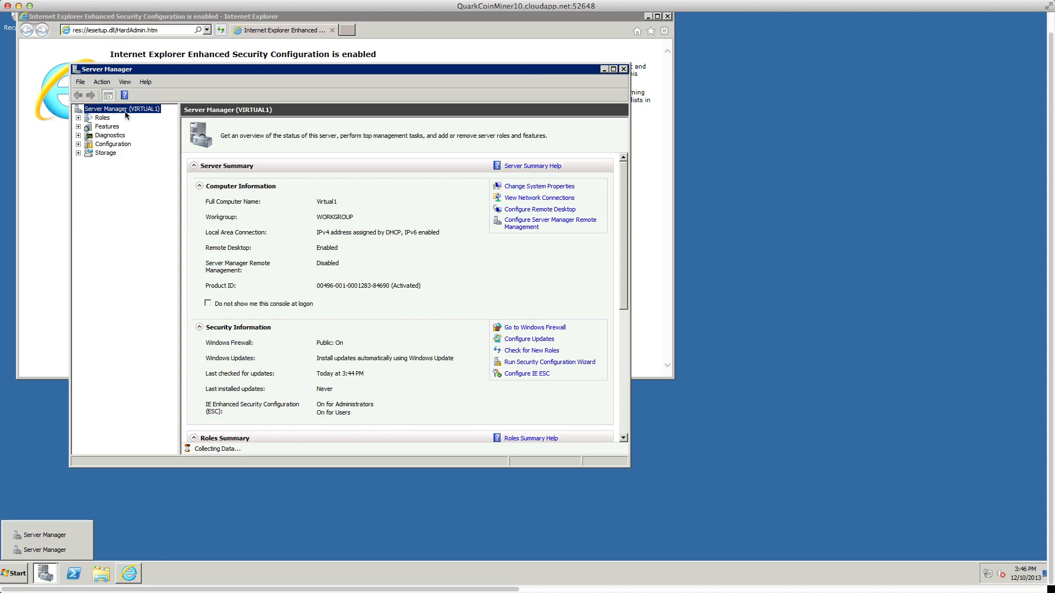
Turn off IE Enhanced Security Configuration for Administrators and Users, and close Internet Explorer and Server Manager
left_click(531, 373)
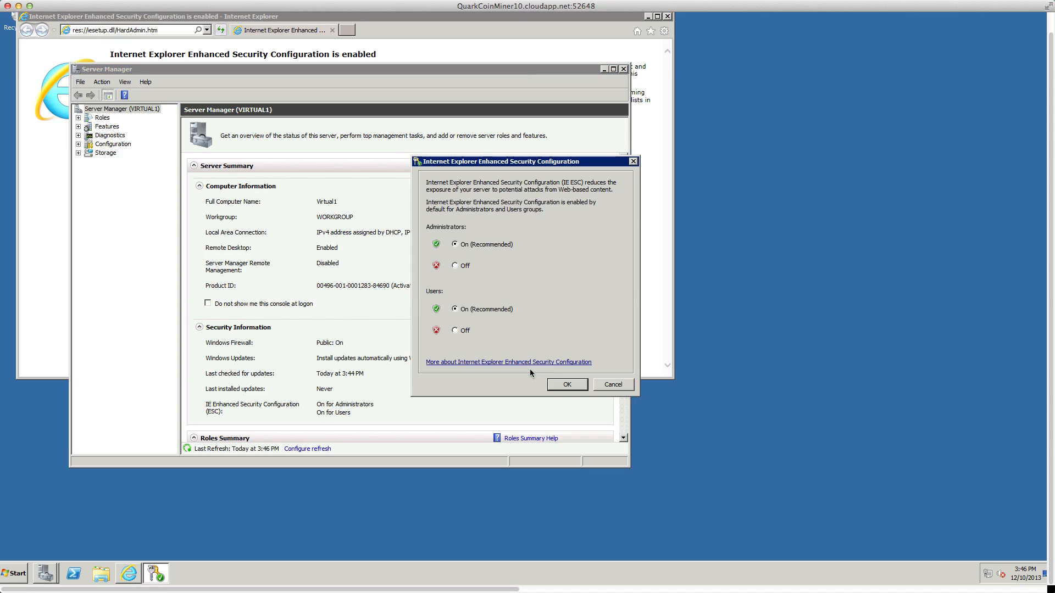
left_click(455, 331)
left_click(455, 266)
left_click(569, 385)
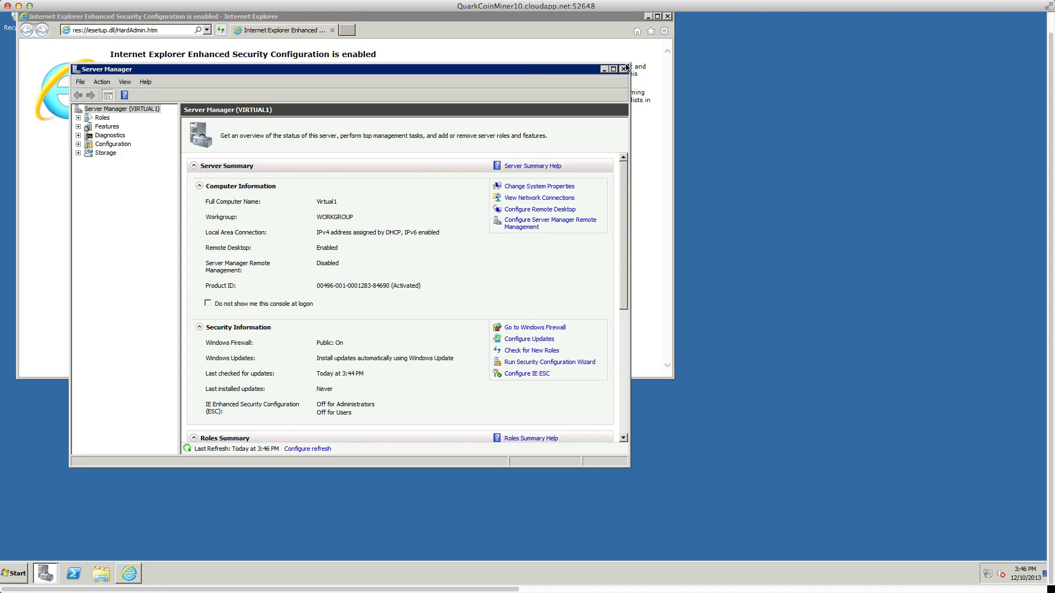
left_click(667, 16)
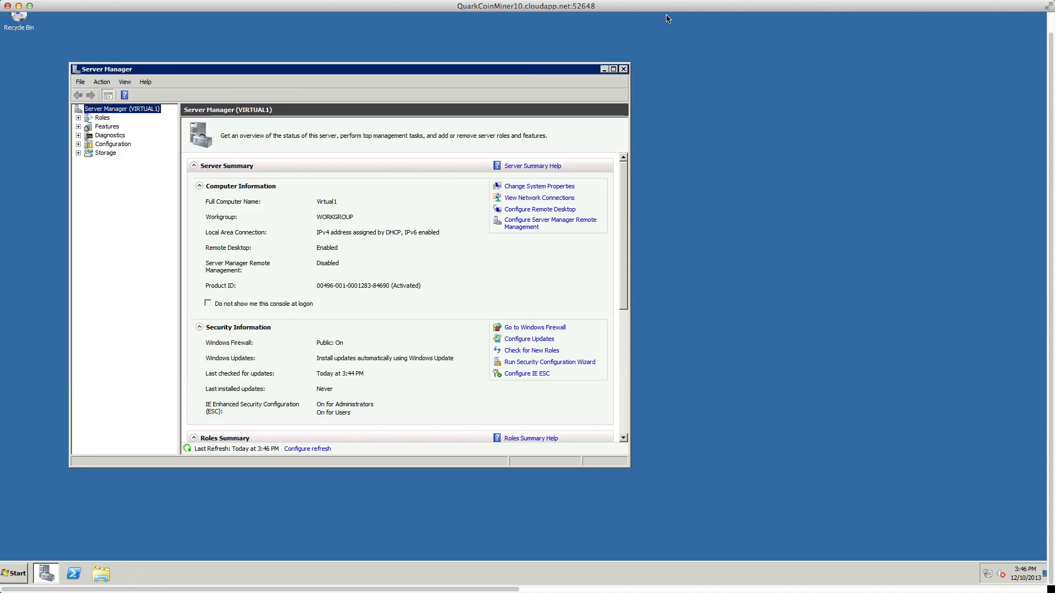
left_click(623, 69)
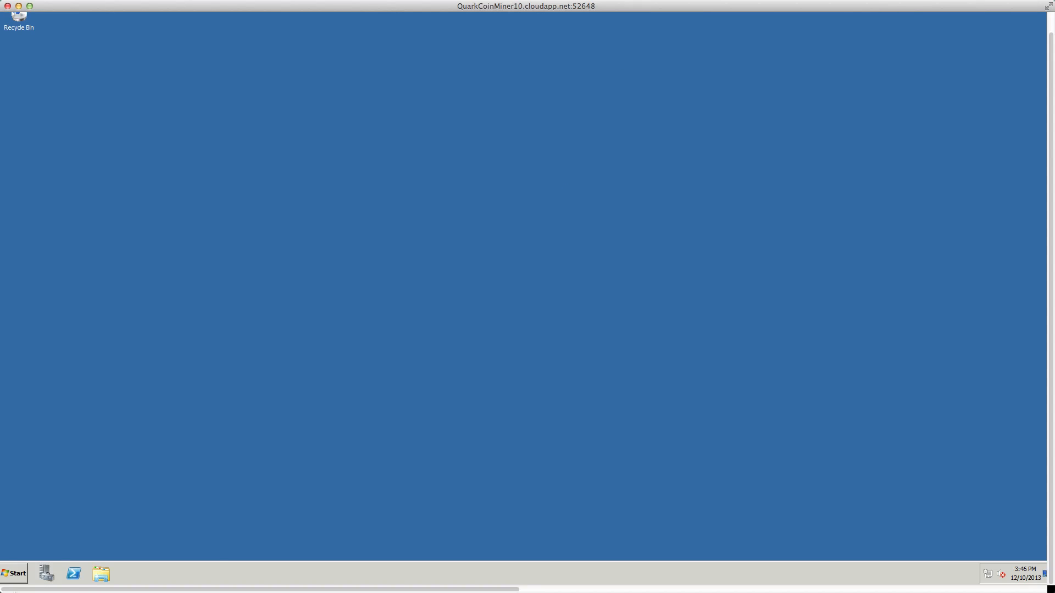
Reopen Internet Explorer and load the pasted Google Drive link for quark-v2_w64.zip
left_click(15, 572)
left_click(58, 337)
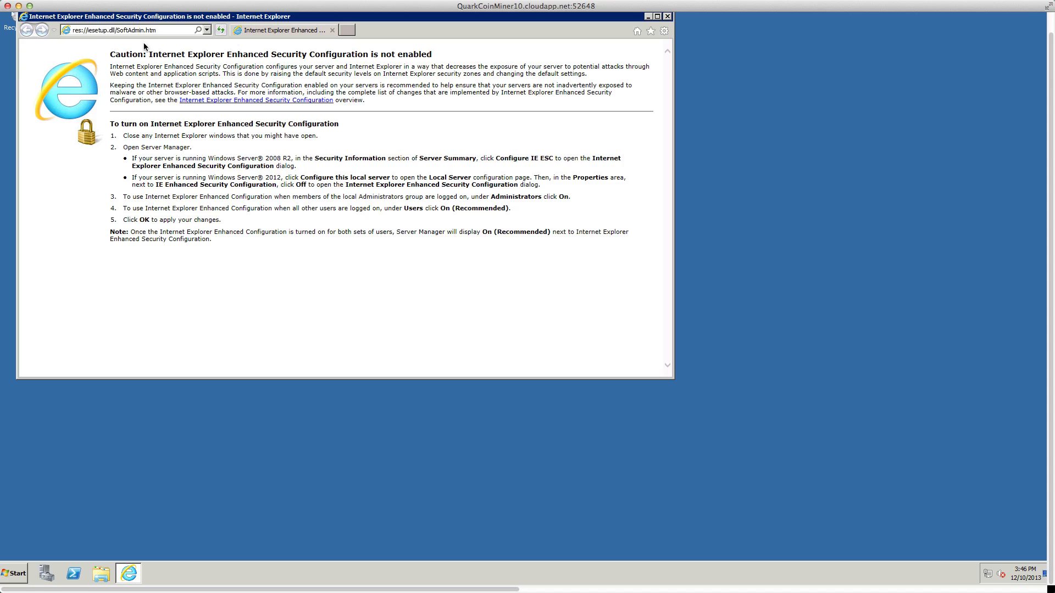
left_click(166, 31)
left_click(167, 31)
left_click(167, 30)
key("ctrl+v")
key("Return")
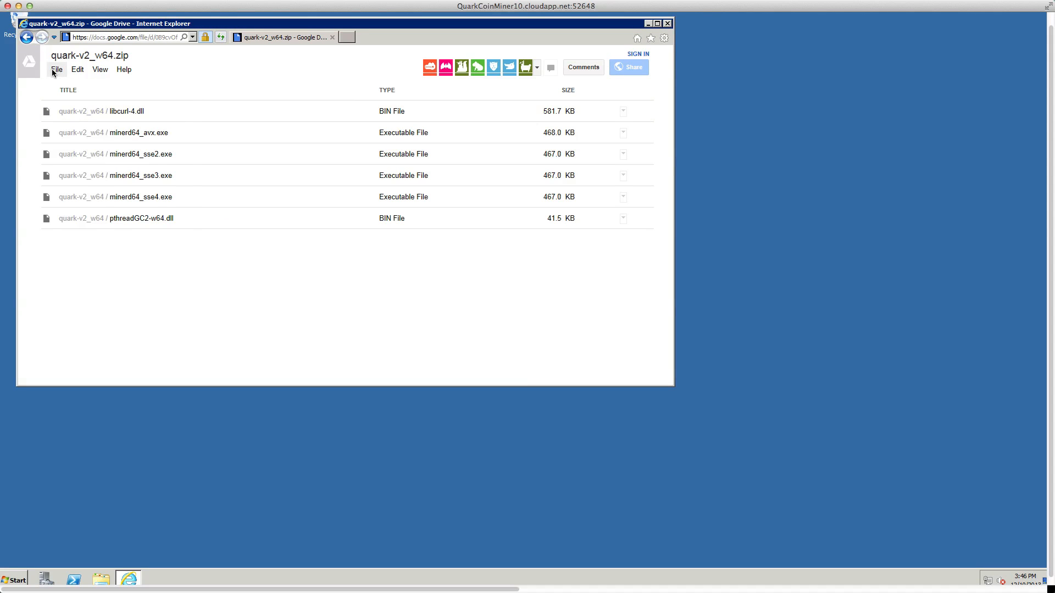
Download and save quark-v2_w64.zip, and open the quark-v2_w64 folder inside the archive
left_click(52, 69)
left_click(97, 264)
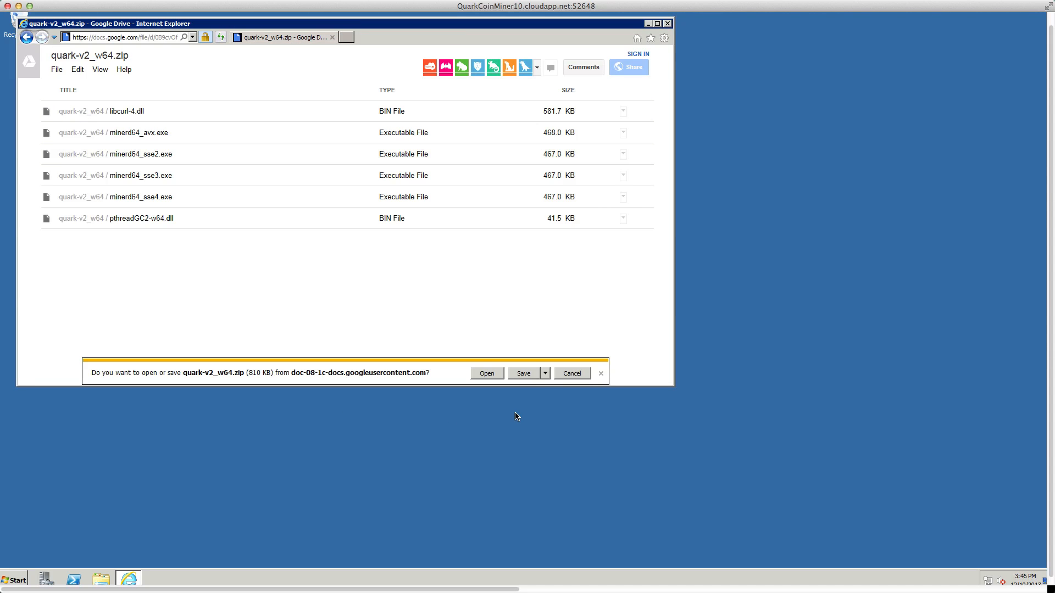
left_click(534, 373)
left_click(519, 374)
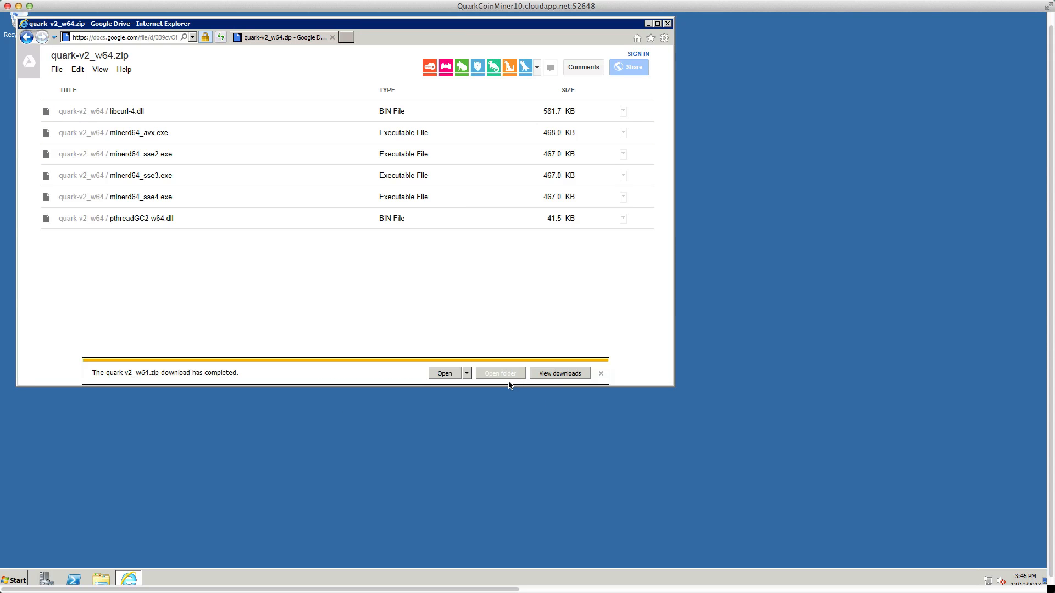
left_click(446, 375)
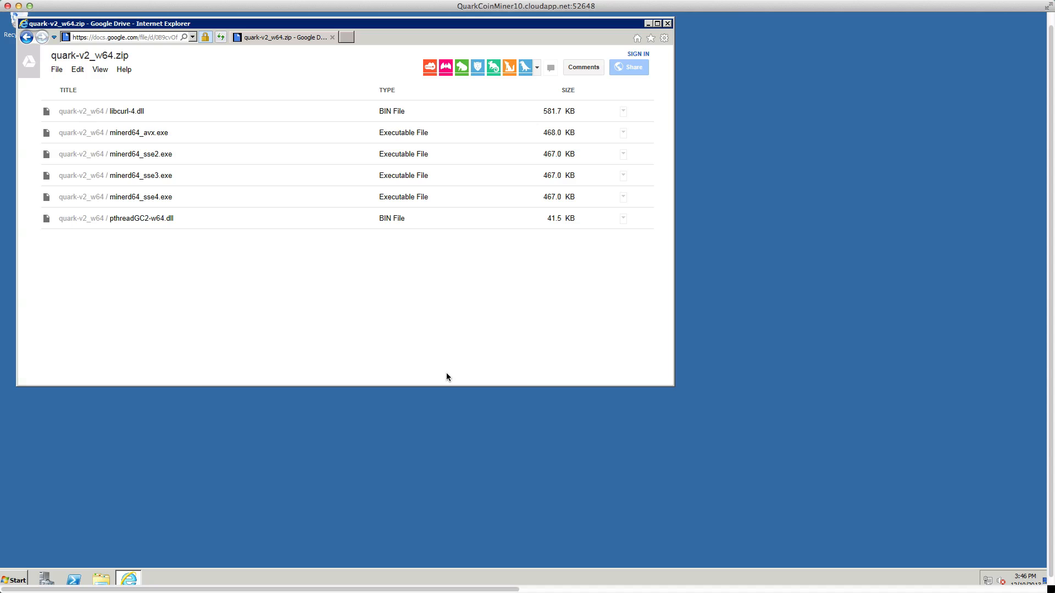
double_click(327, 175)
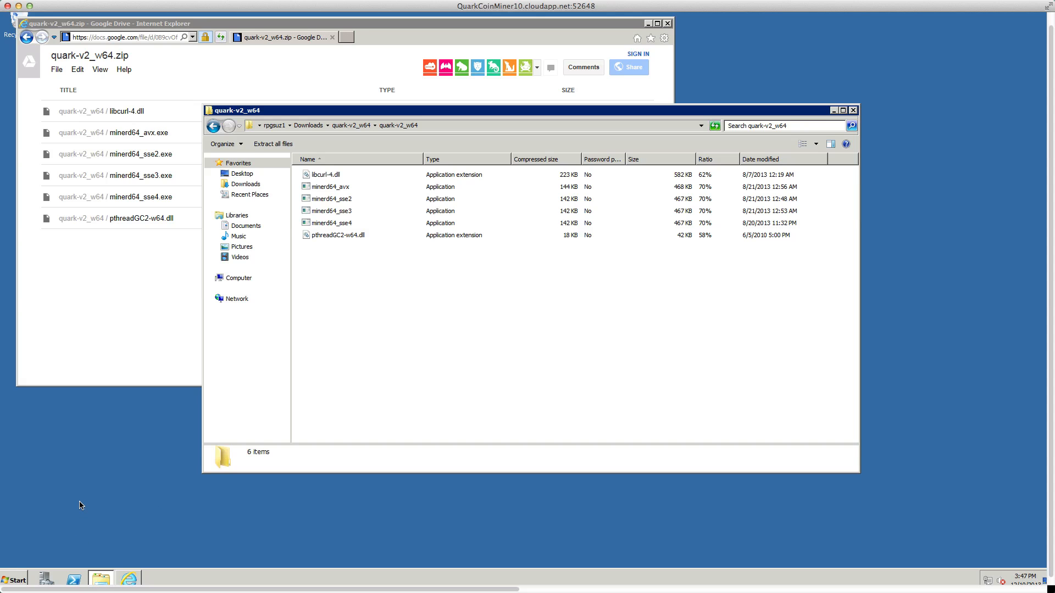
scroll(81, 505, "down", 1)
left_click(11, 571)
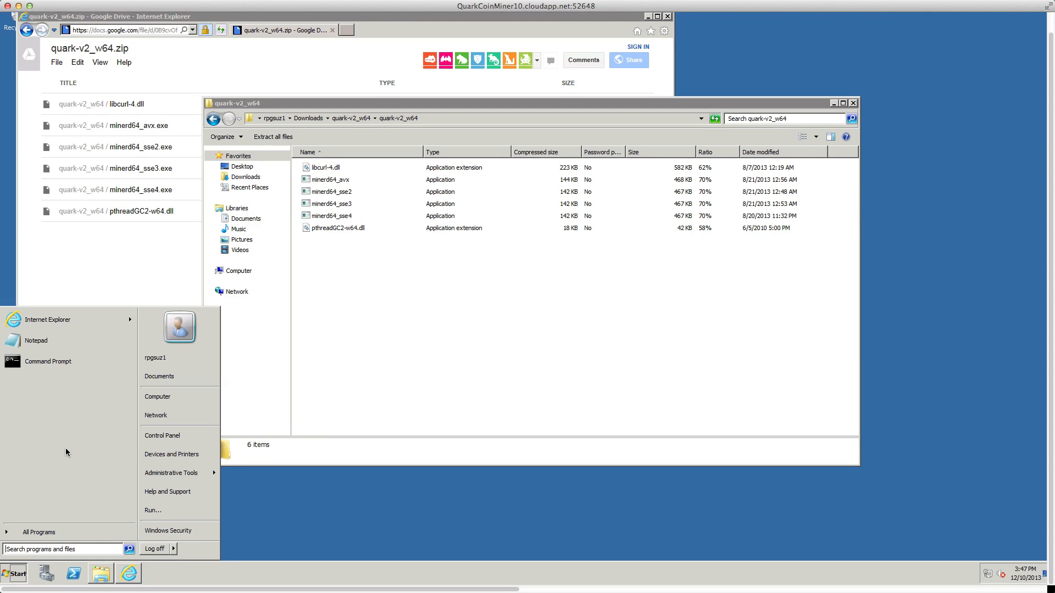
left_click(49, 359)
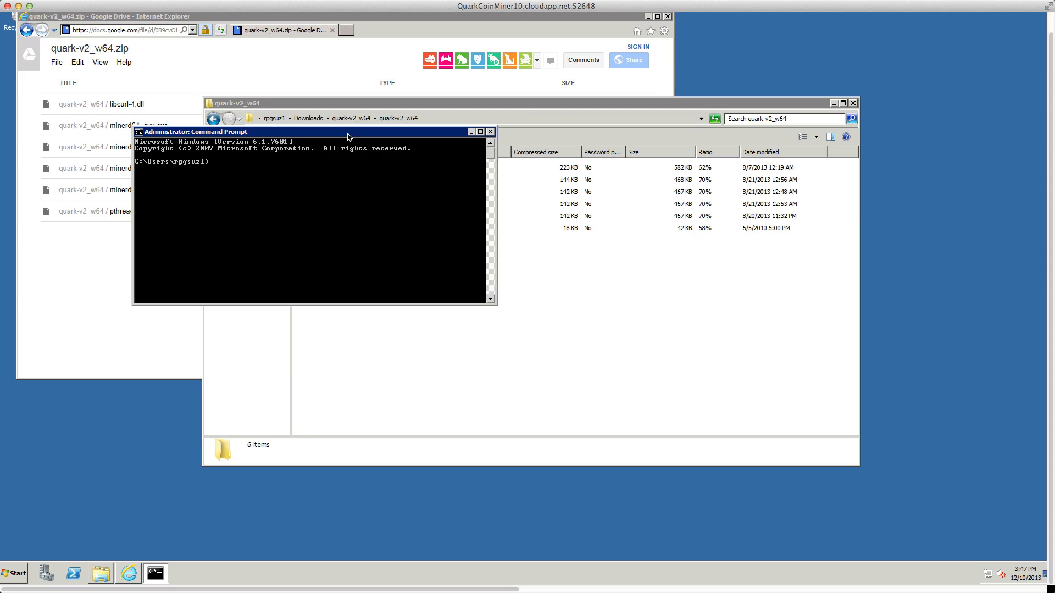
left_click(491, 132)
Open a blank Notepad document and reposition its window over the quark-v2_w64 folder
left_click(17, 581)
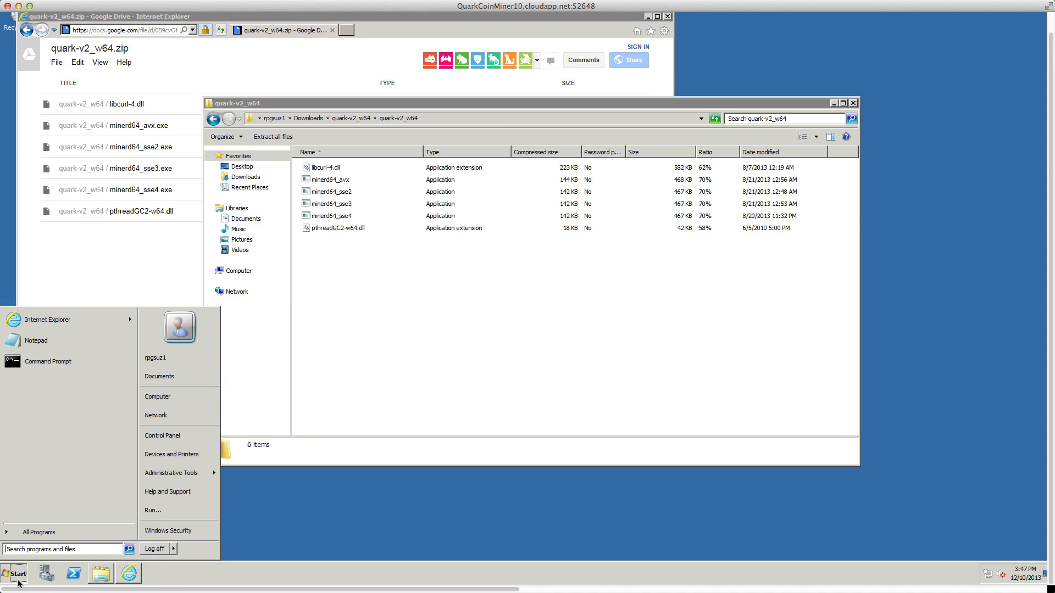
left_click(71, 338)
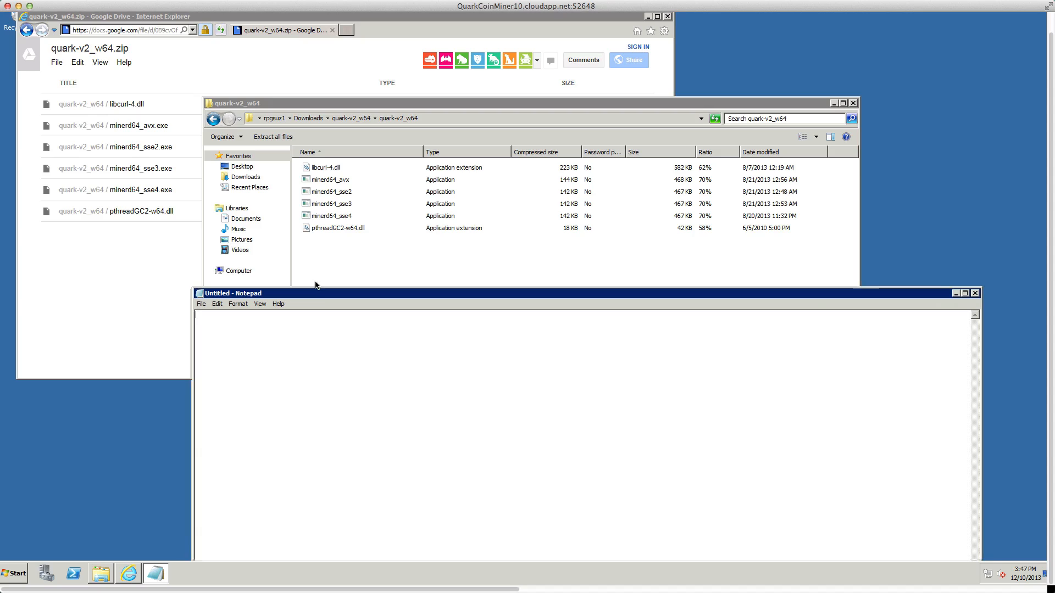
mouse_move(315, 282)
left_mouse_down()
mouse_move(330, 268)
mouse_move(321, 269)
left_mouse_up()
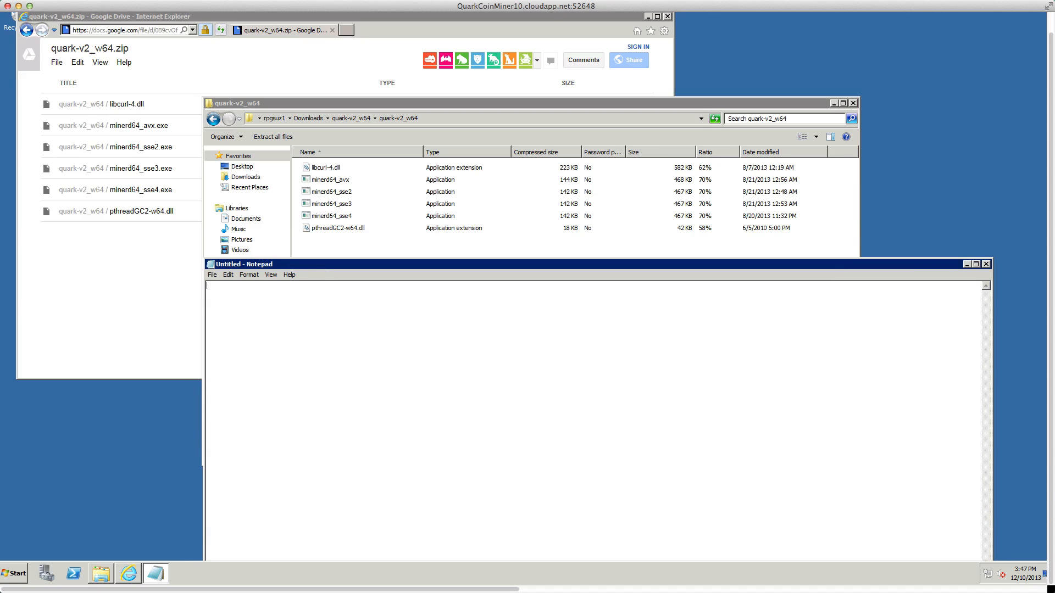
key("super+Tab")
left_click_drag(453, 264, 423, 105)
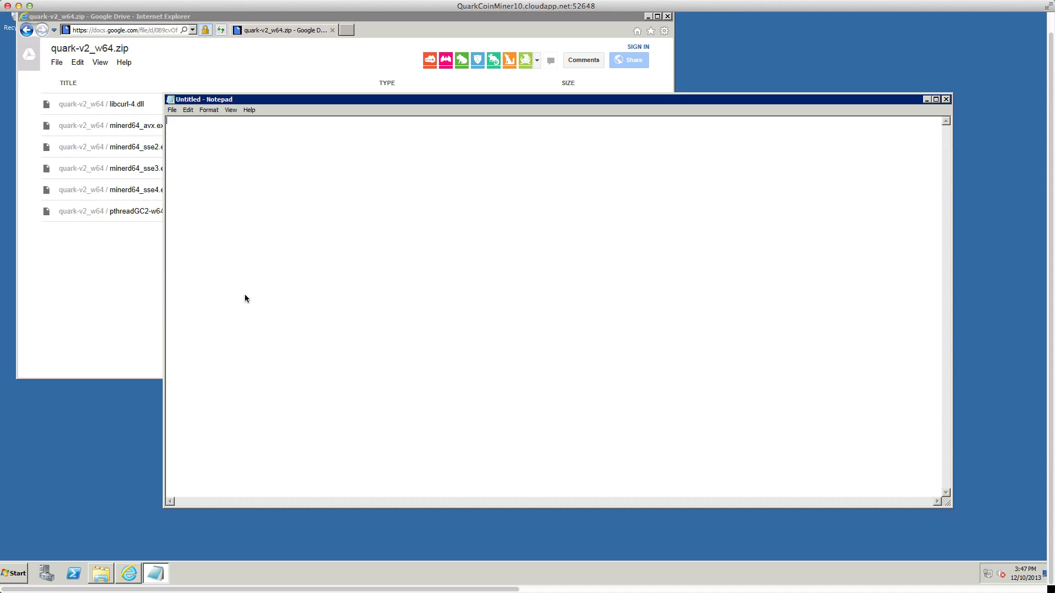
left_click_drag(288, 98, 421, 163)
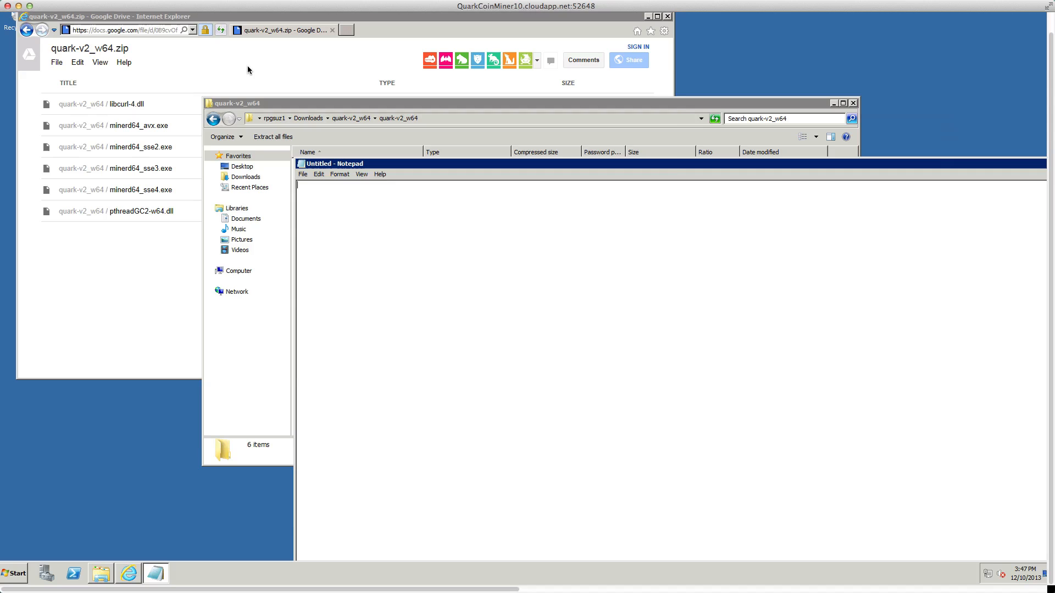
Close Internet Explorer and arrange the quark-v2_w64 folder and Notepad windows so the miner files and the blank document are both accessible
left_click(250, 67)
left_click(667, 16)
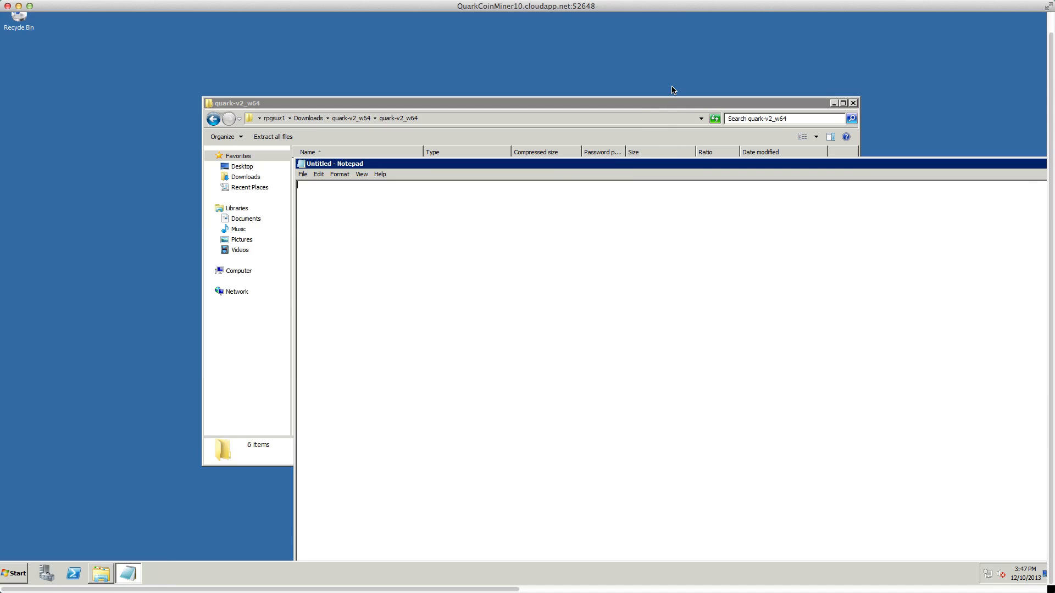
left_click_drag(637, 97, 458, 11)
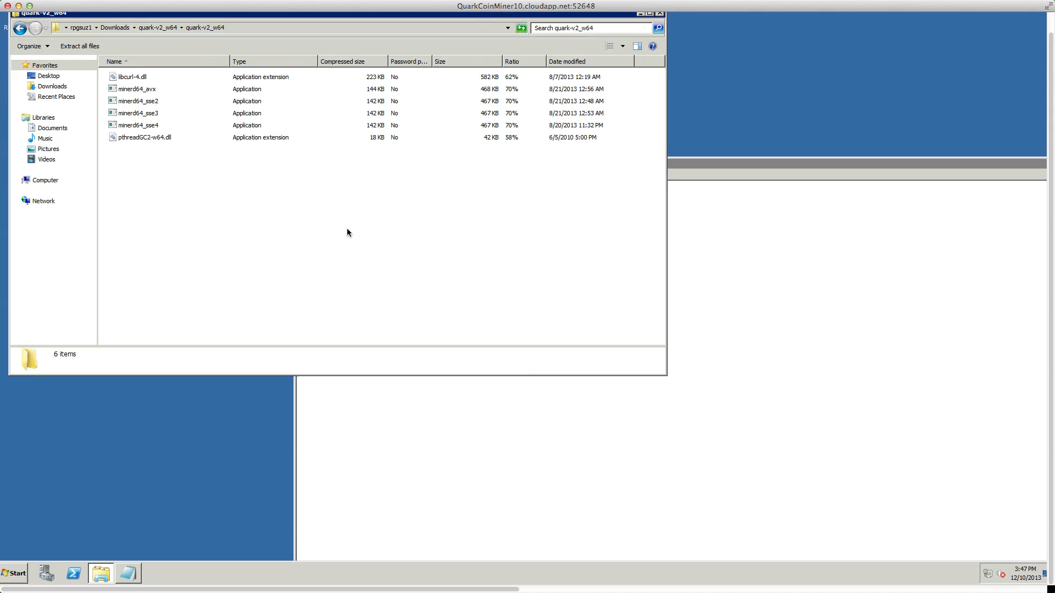
left_click_drag(709, 163, 758, 179)
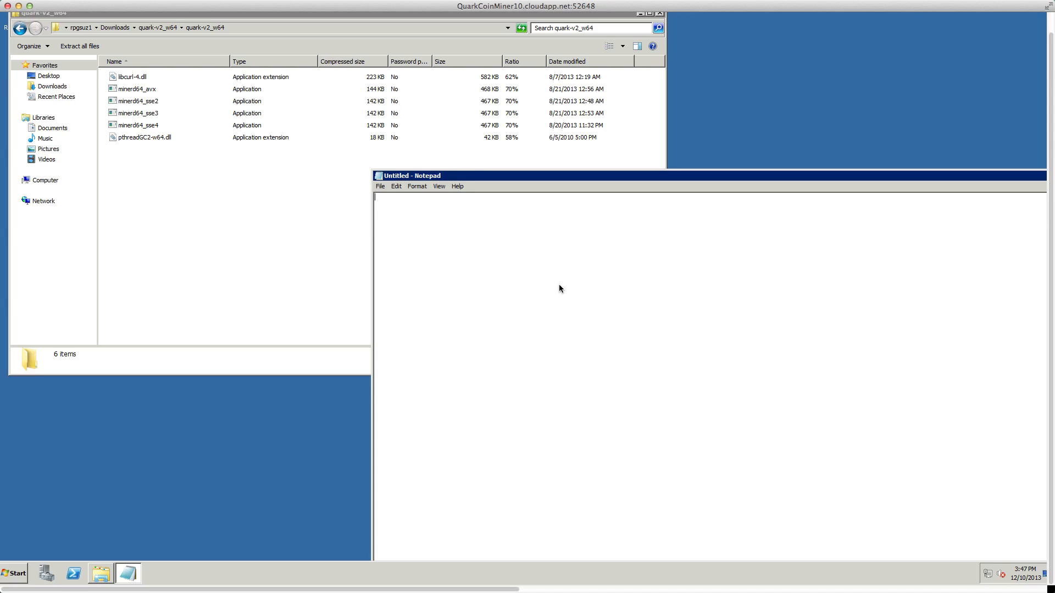
Write the start of the miner command in the blank document: "minerd64_sse4.exe -a quark -o"
type("minerd64_sse4.exe -a quark -")
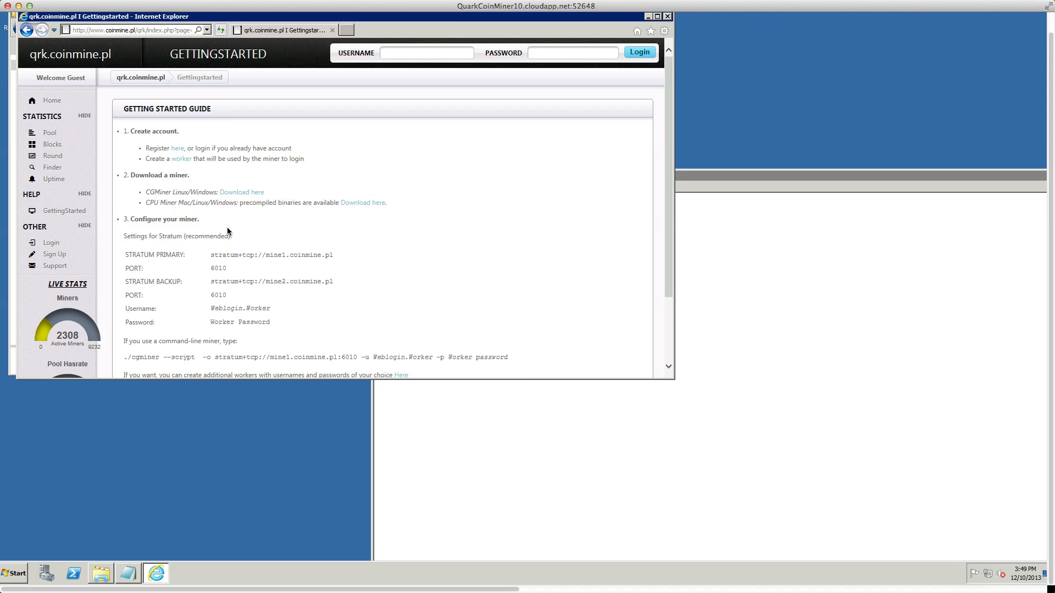
Copy the primary stratum address from the pool's Getting Started guide into the command and append port 6010
scroll(229, 236, "down", 1)
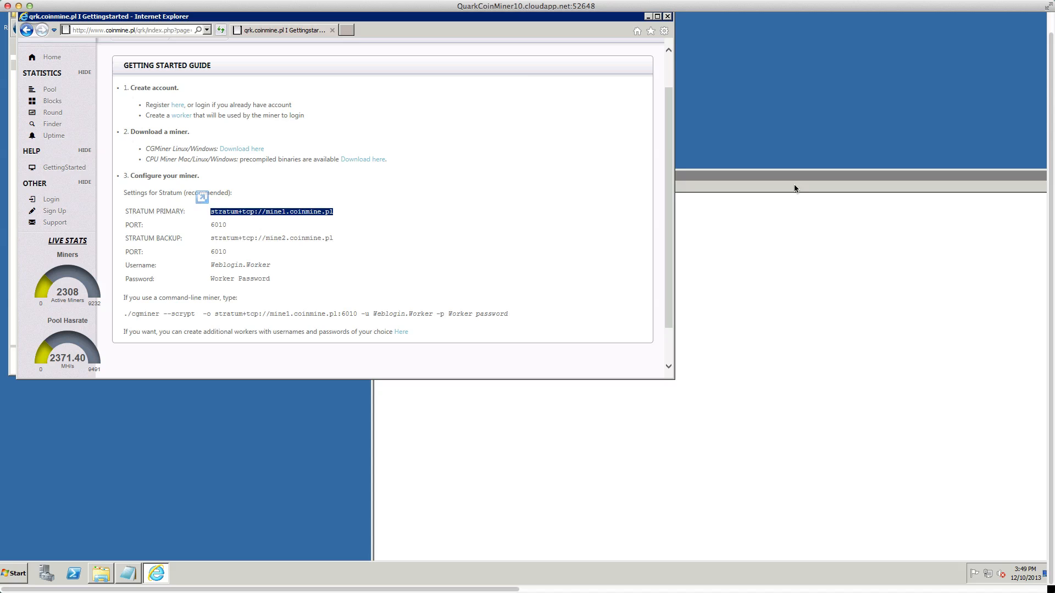
left_click_drag(794, 179, 534, 55)
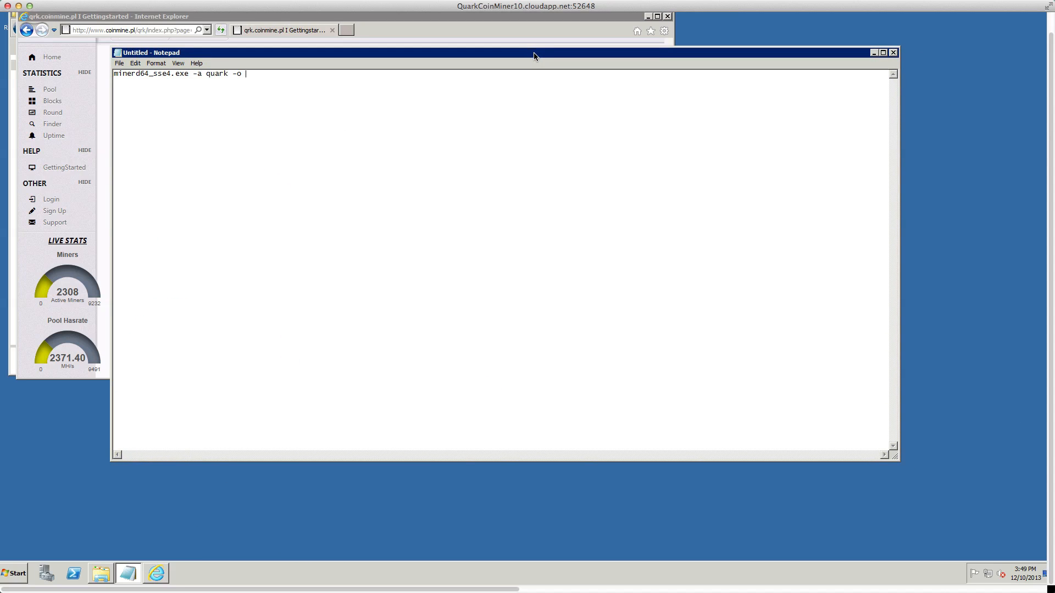
type("stratum+tcp://mine1.coinmine.pl")
left_click_drag(405, 53, 451, 99)
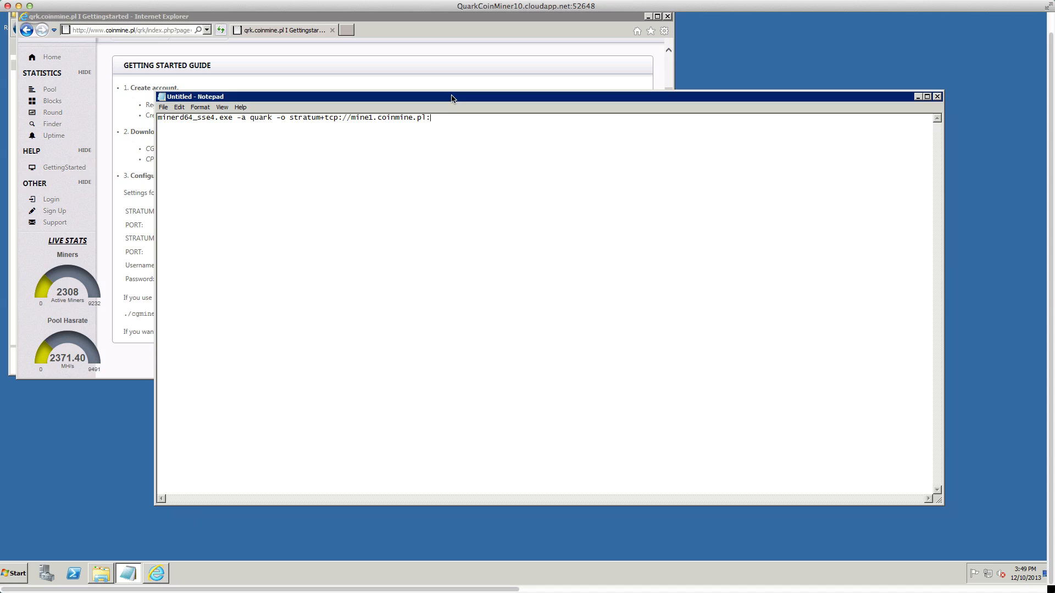
type("6-010")
Change the pool host in the command to qrk.coinmine.pl and add the -u option after the port
left_click(442, 86)
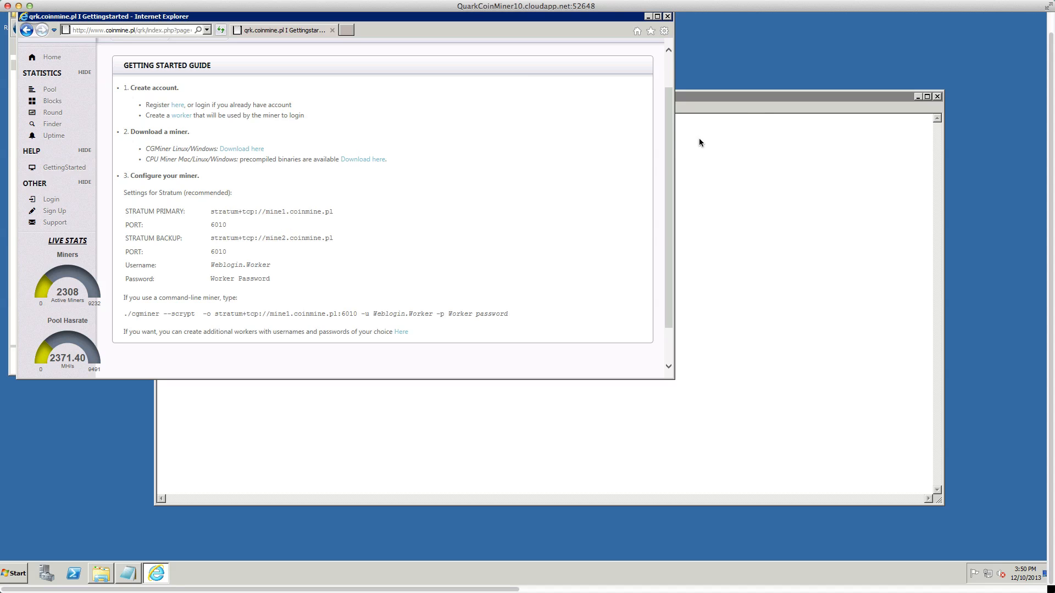
left_click(761, 155)
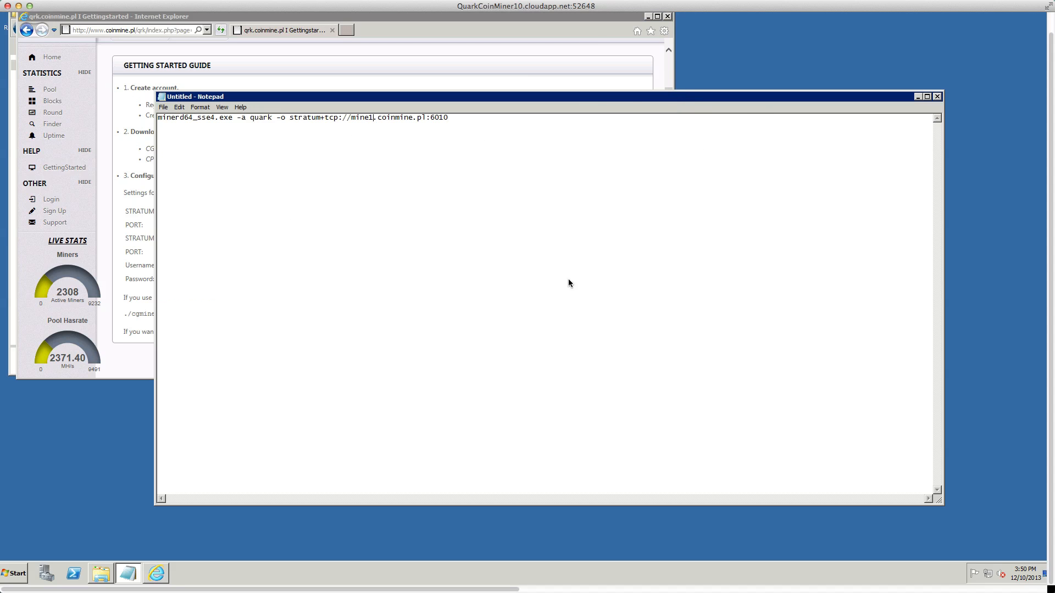
key("BackSpace")
key("BackSpace")
key("BackSpace")
key("BackSpace")
key("BackSpace")
type("qrk")
type("u")
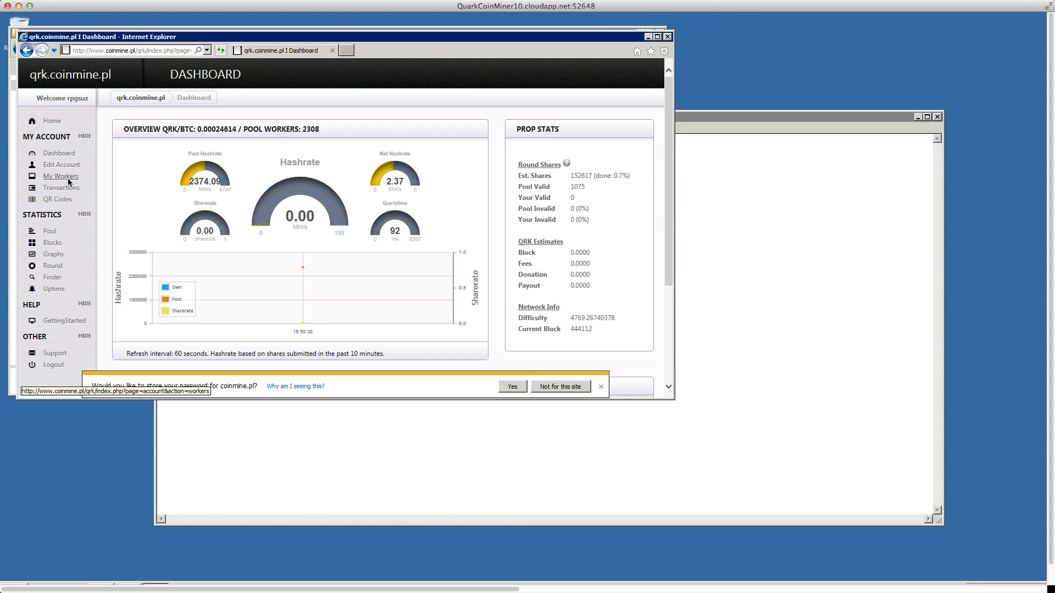
Open the pool's My Workers page and complete the command with the first worker's login and, after -p, the worker password
left_click(68, 180)
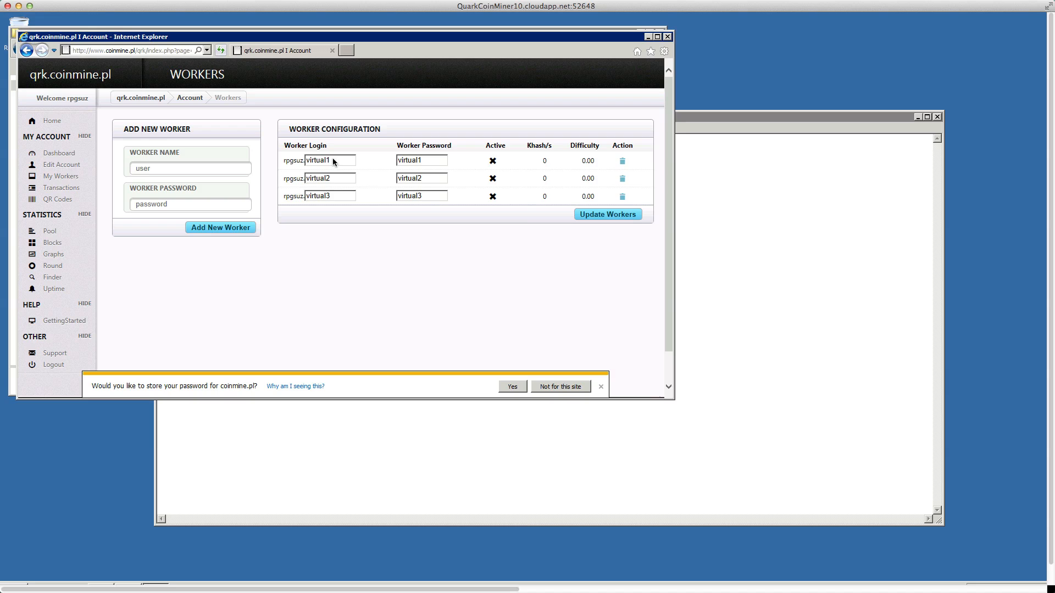
left_click_drag(696, 118, 706, 228)
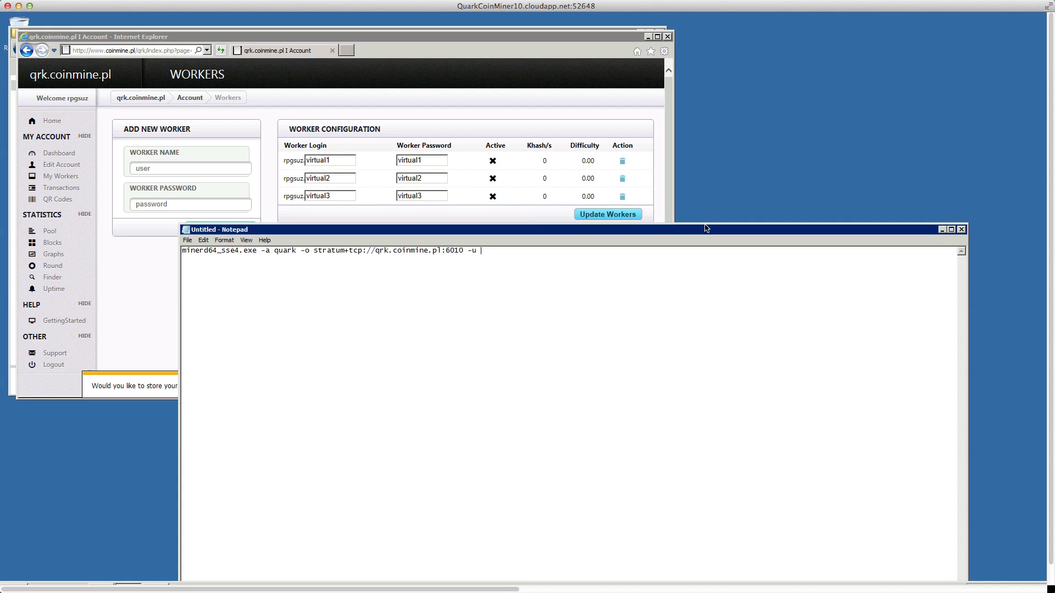
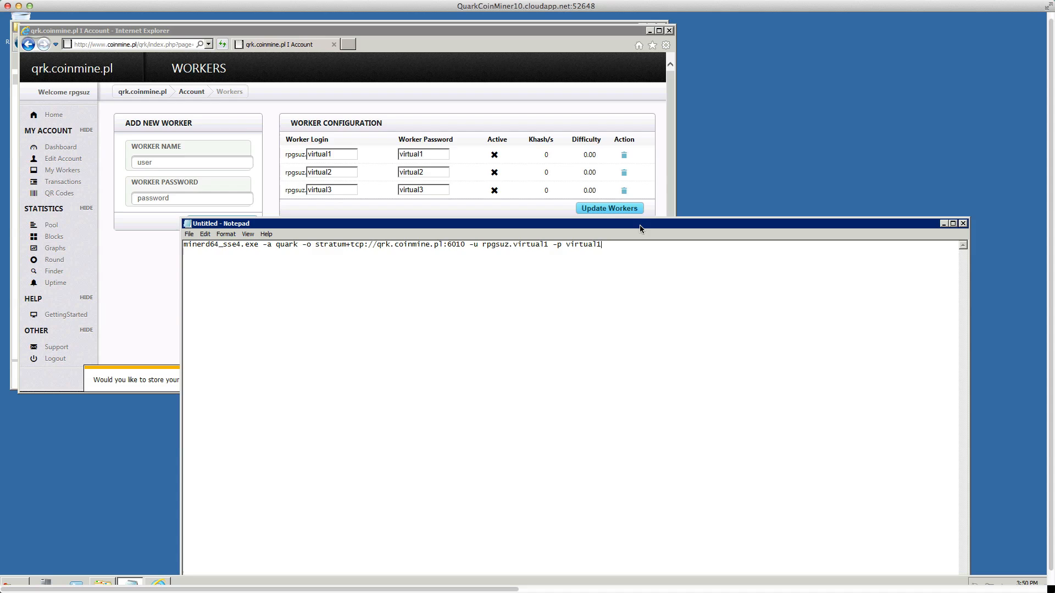
Start saving the miner command document and name the file Start.cmd
left_click_drag(641, 228, 637, 105)
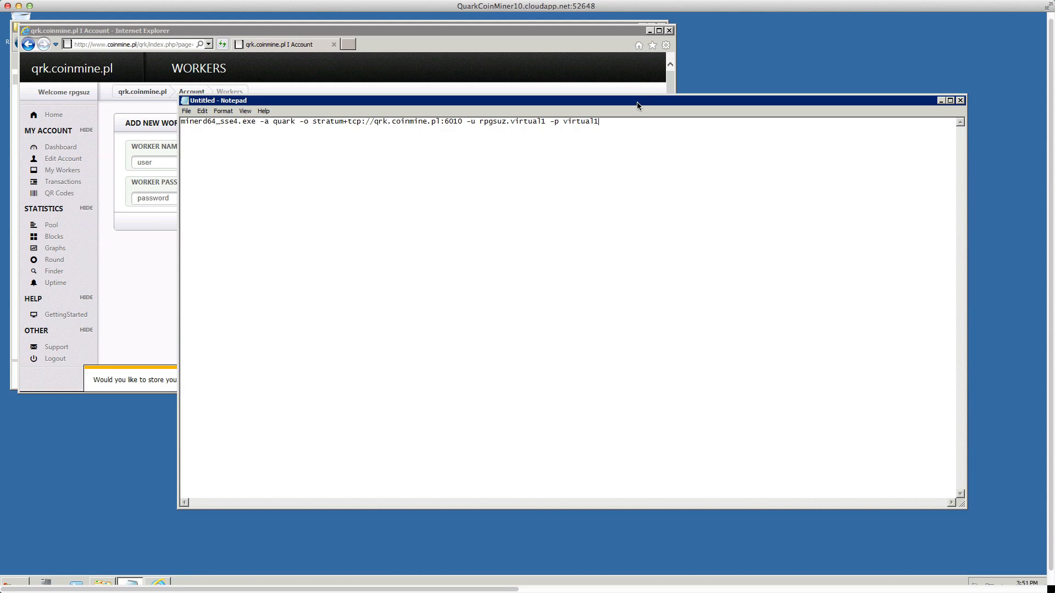
left_click(186, 111)
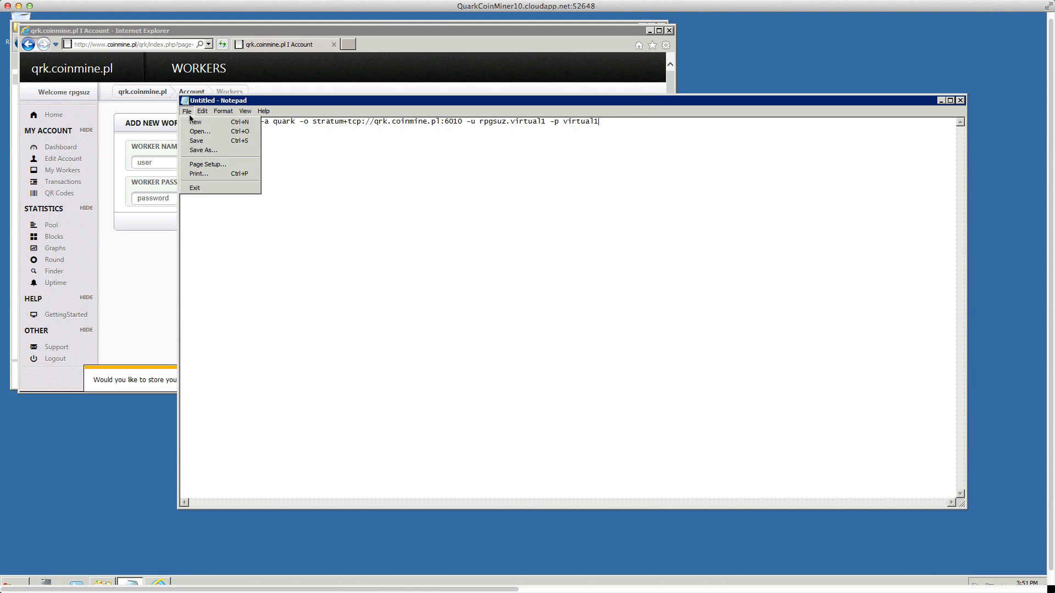
left_click(196, 141)
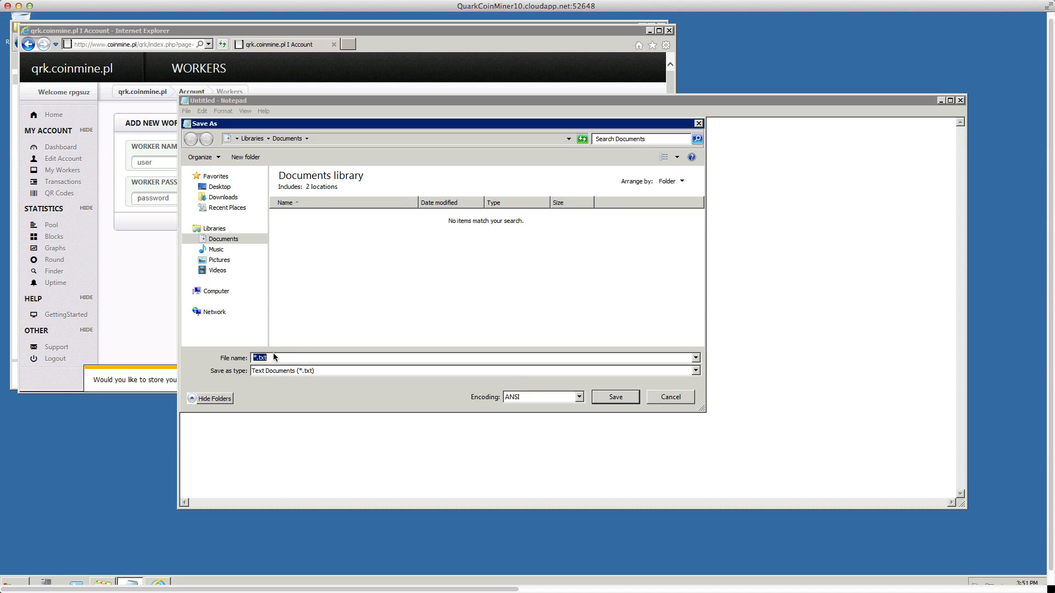
type("Start.cmd")
key("Tab")
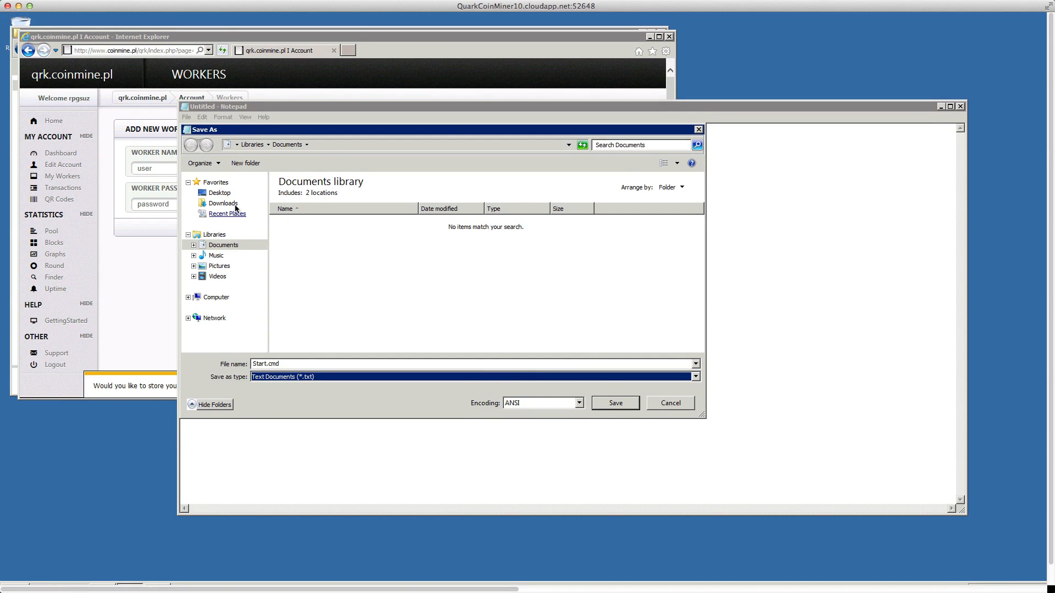
Choose the Downloads folder as the destination and save the command file there
left_click(223, 183)
left_click(216, 194)
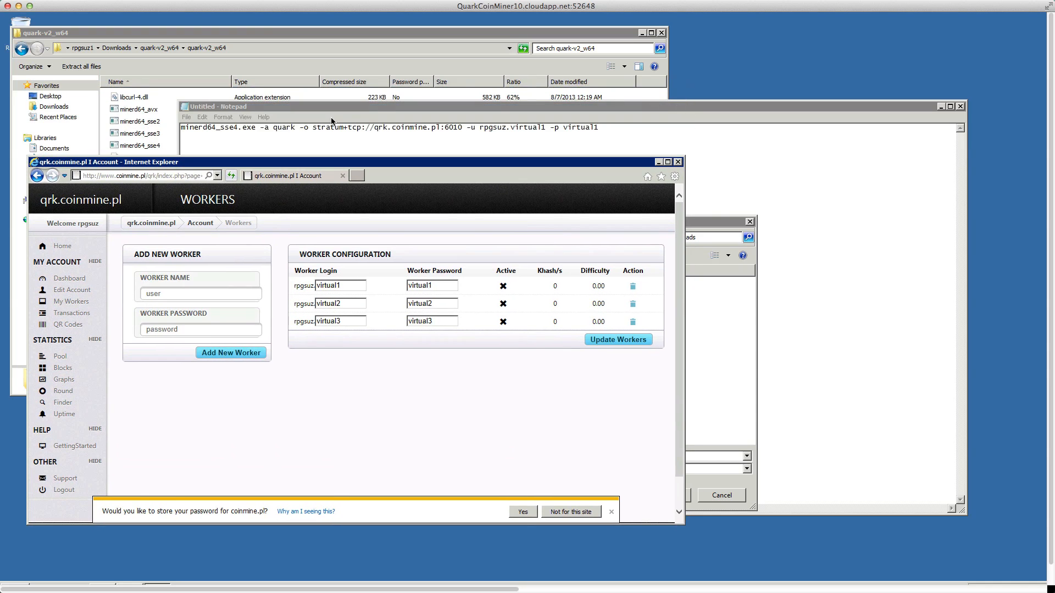
left_click(256, 30)
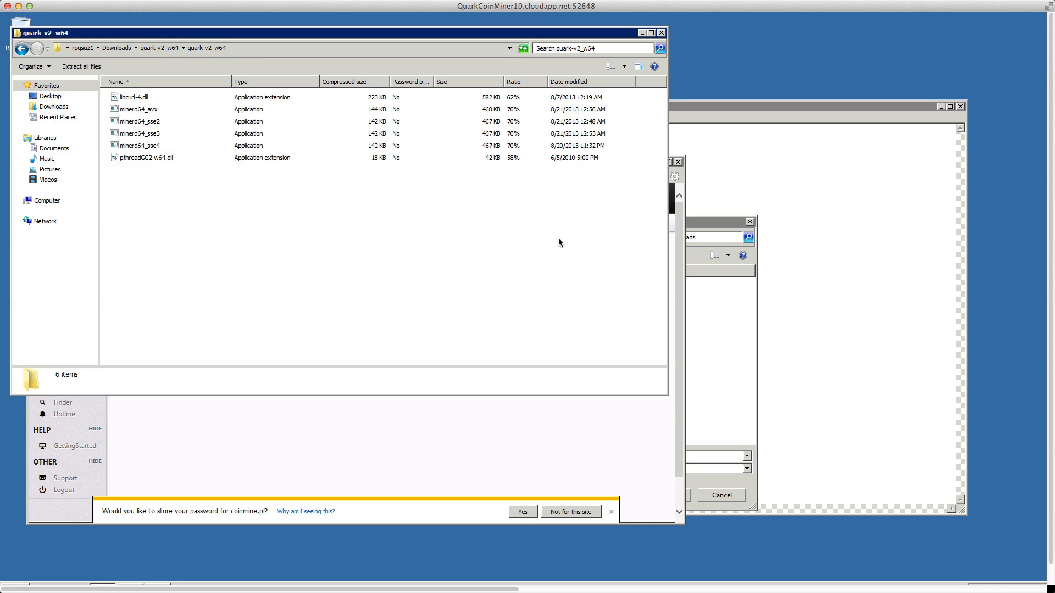
left_click(742, 229)
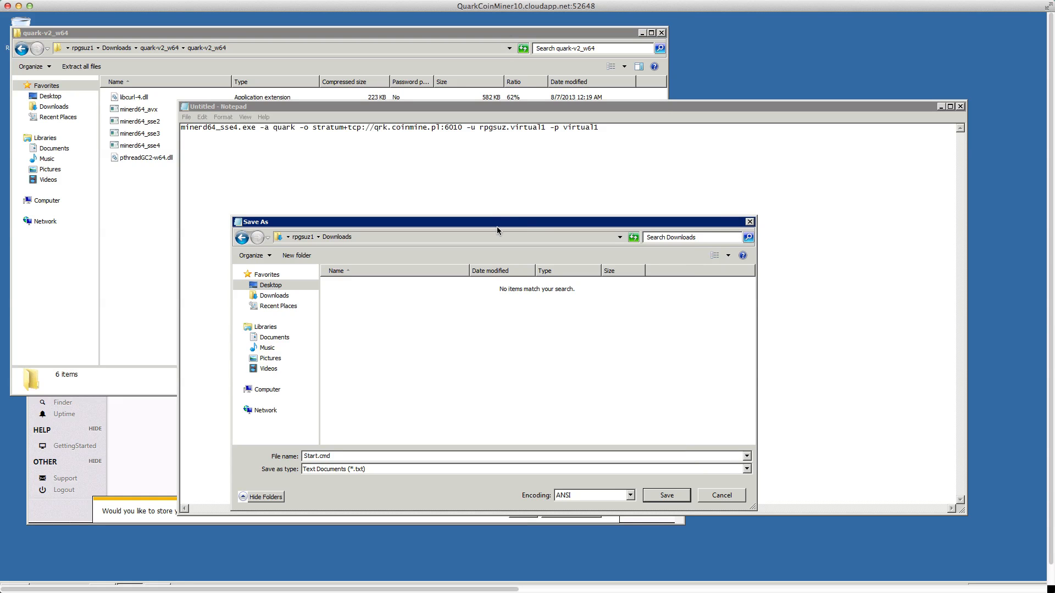
left_click_drag(497, 226, 502, 124)
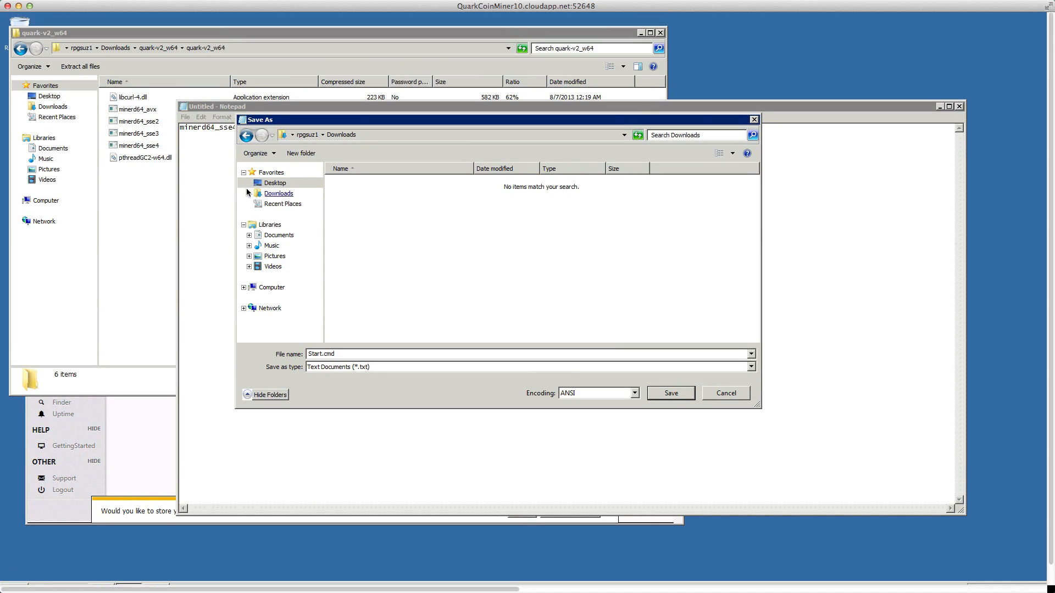
left_click(282, 193)
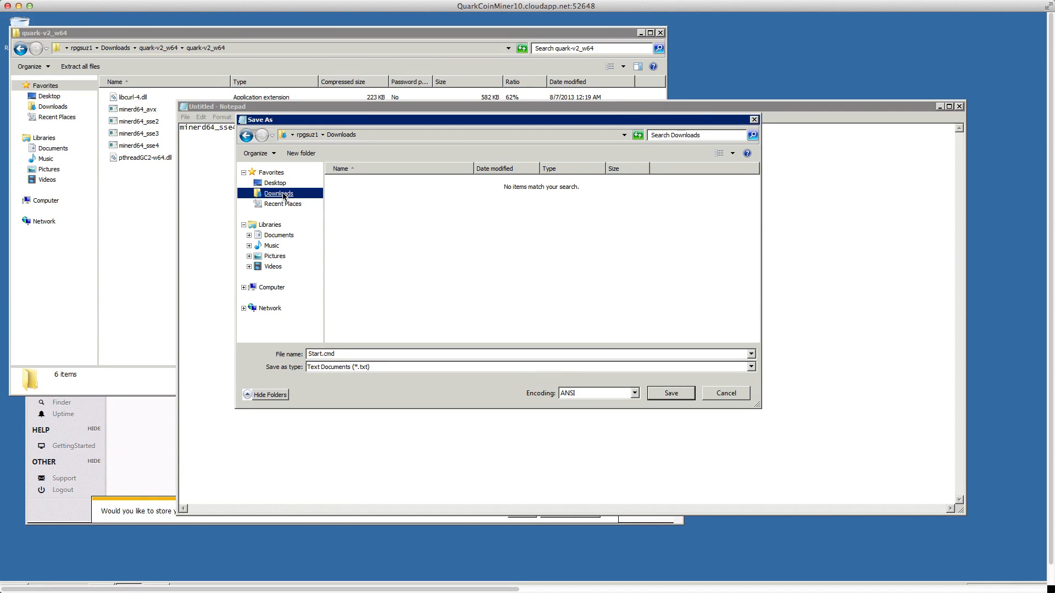
left_click(675, 393)
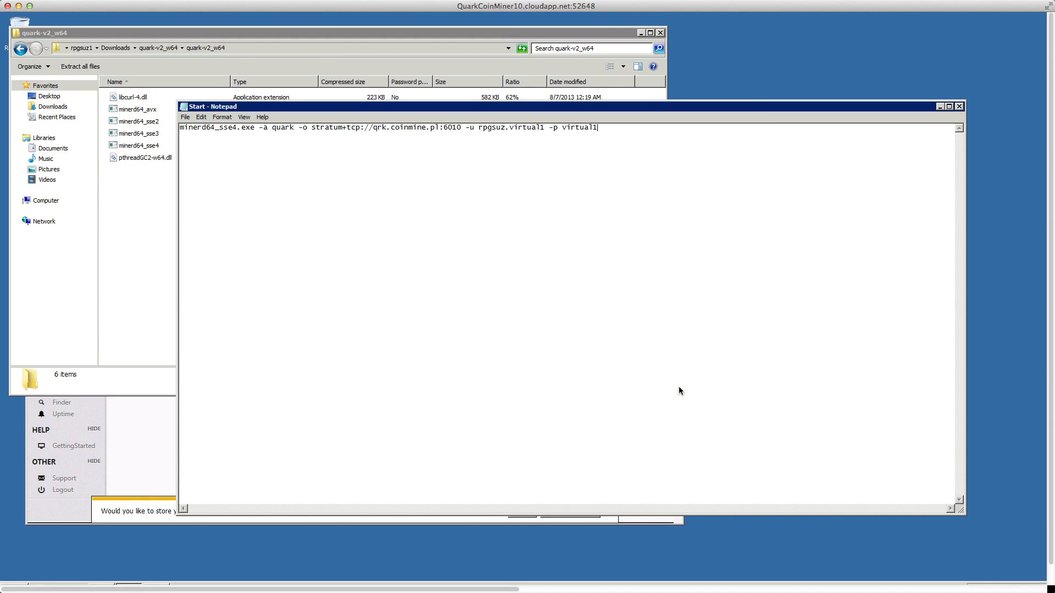
Go to the Downloads folder and add the Start command script to the zipped quark-v2_w64 archive
left_click(114, 418)
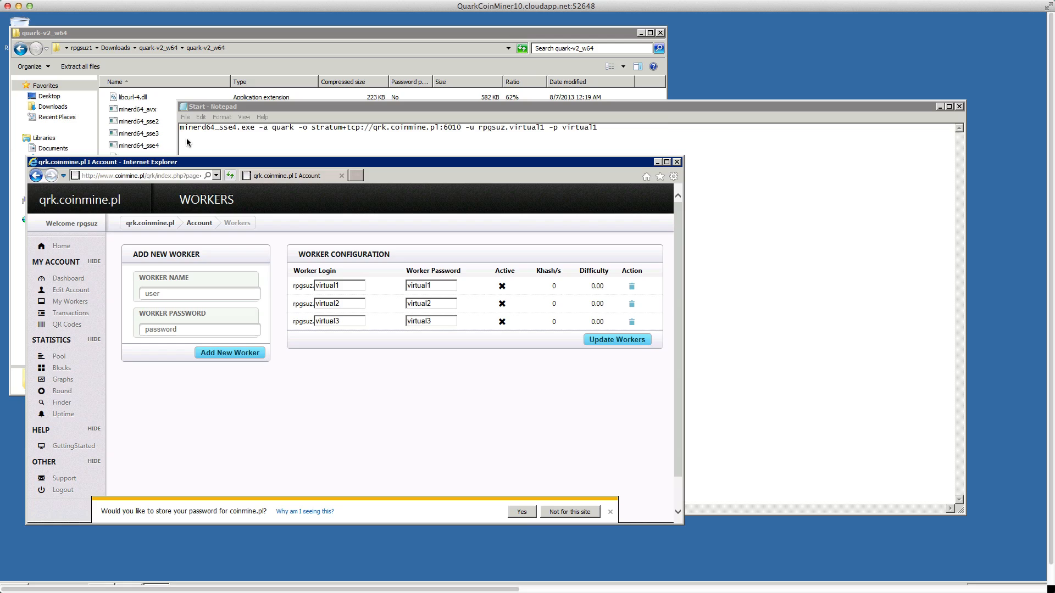
left_click(138, 146)
left_click(20, 48)
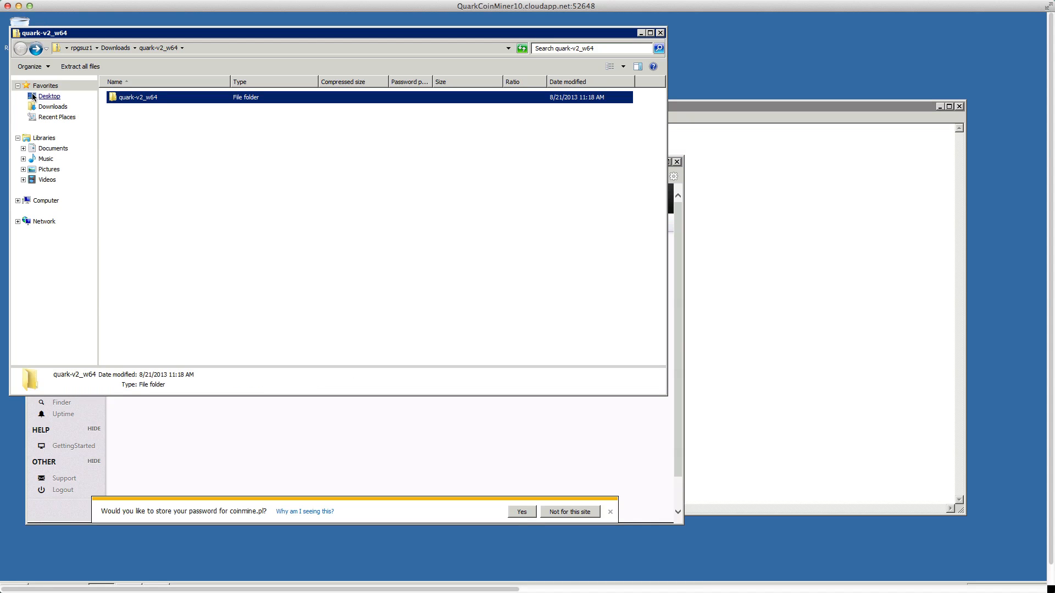
left_click(38, 109)
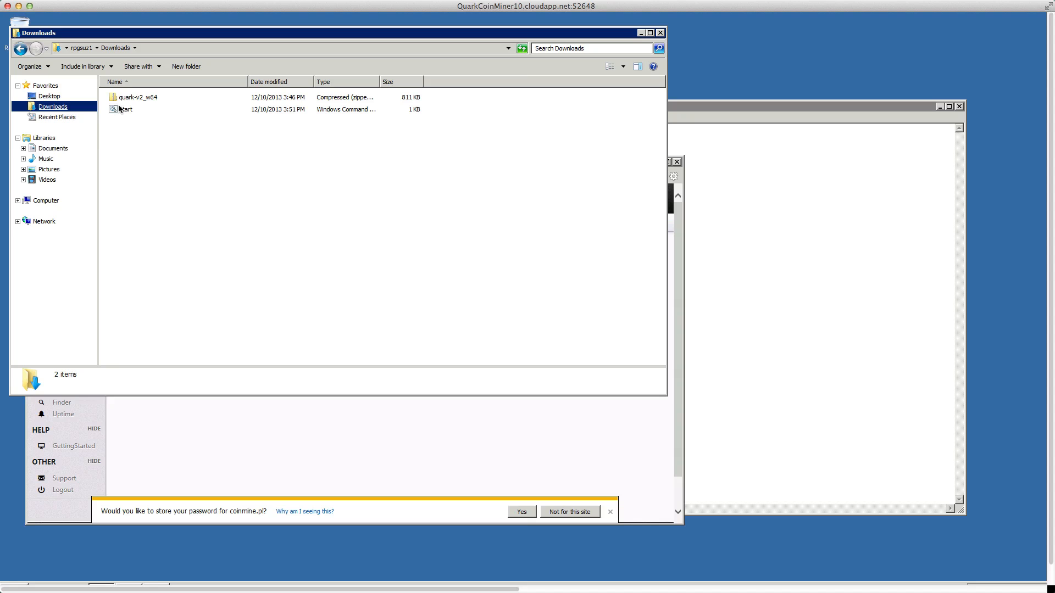
left_click(133, 110)
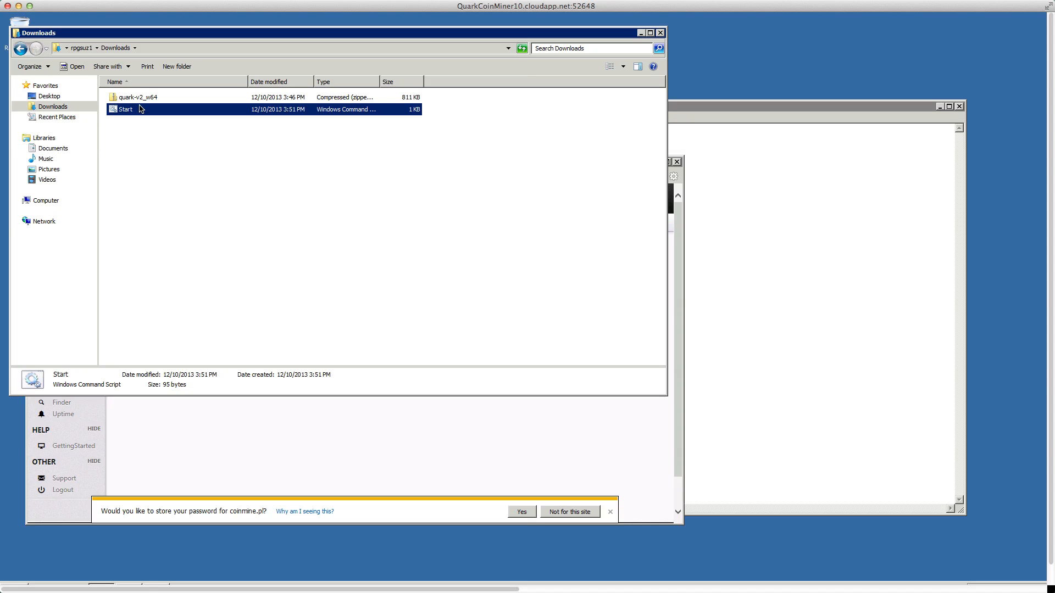
left_click(146, 97)
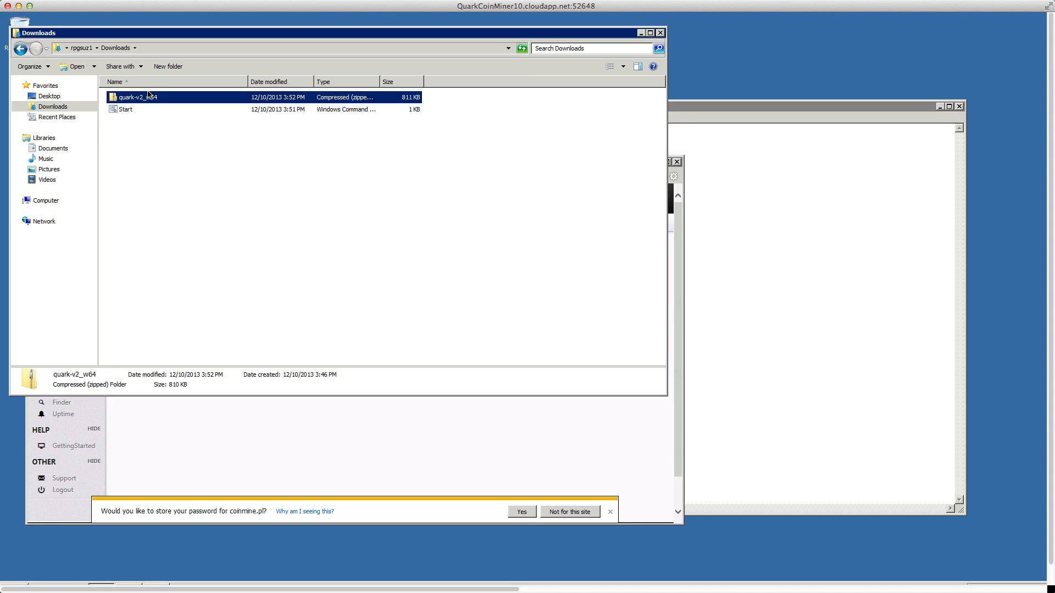
Extract the quark-v2_w64 archive to the default quark-v2_w64 folder in Downloads
right_click(147, 97)
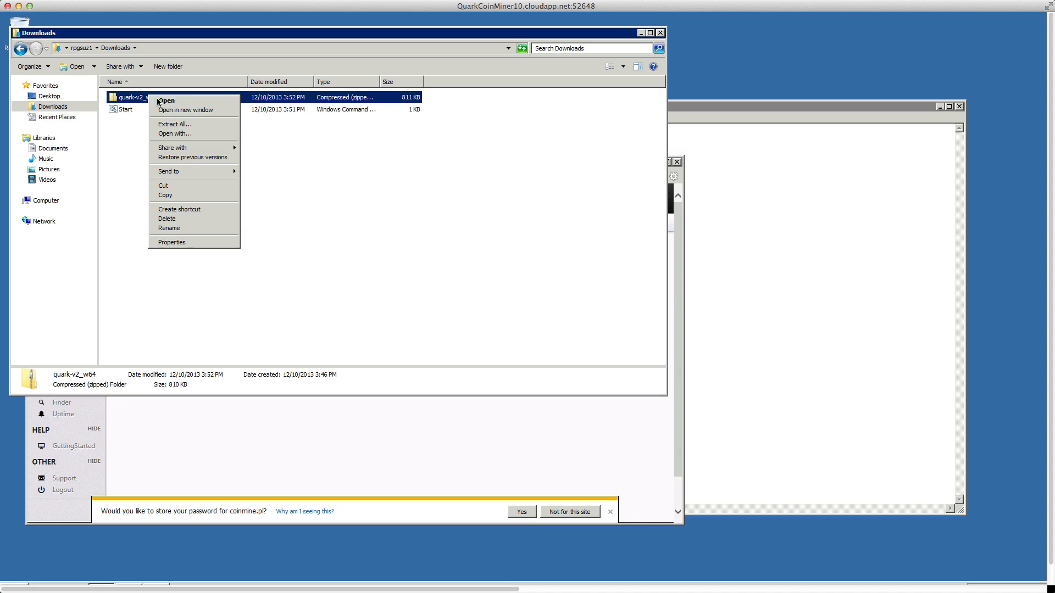
left_click(197, 124)
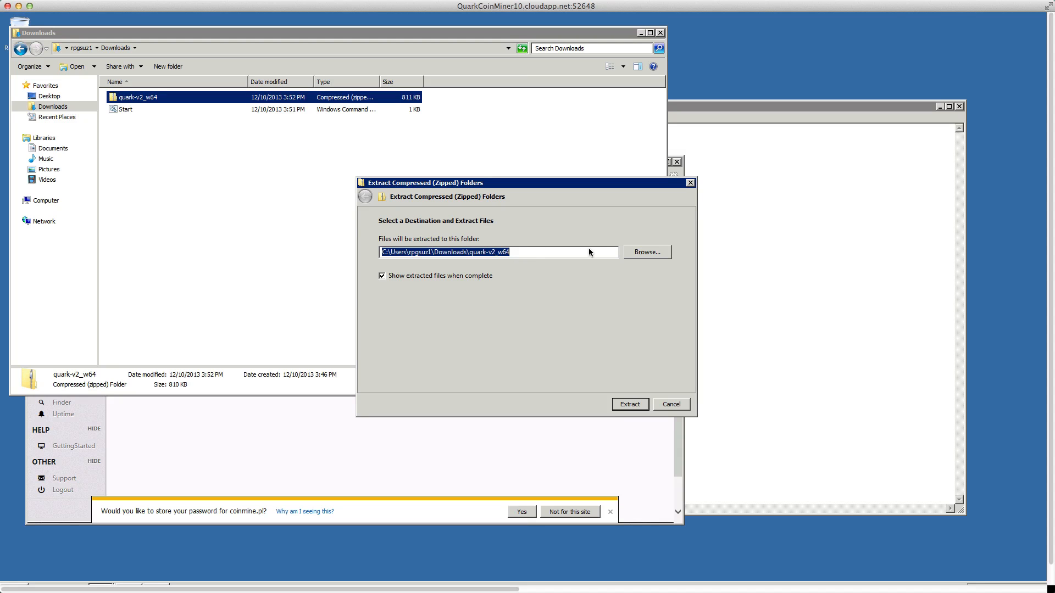
left_click(649, 253)
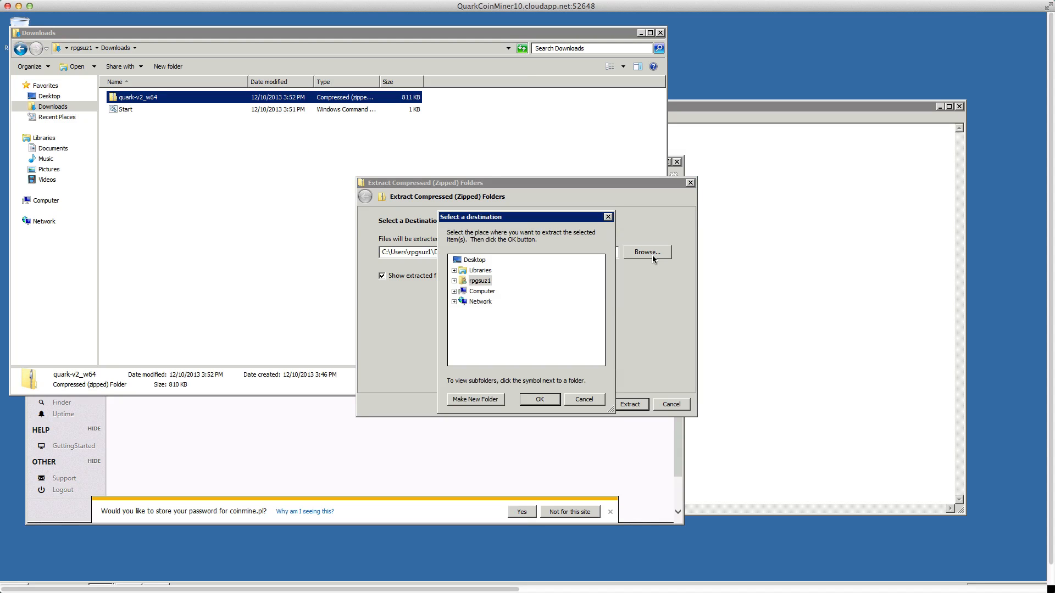
left_click(588, 401)
left_click(629, 404)
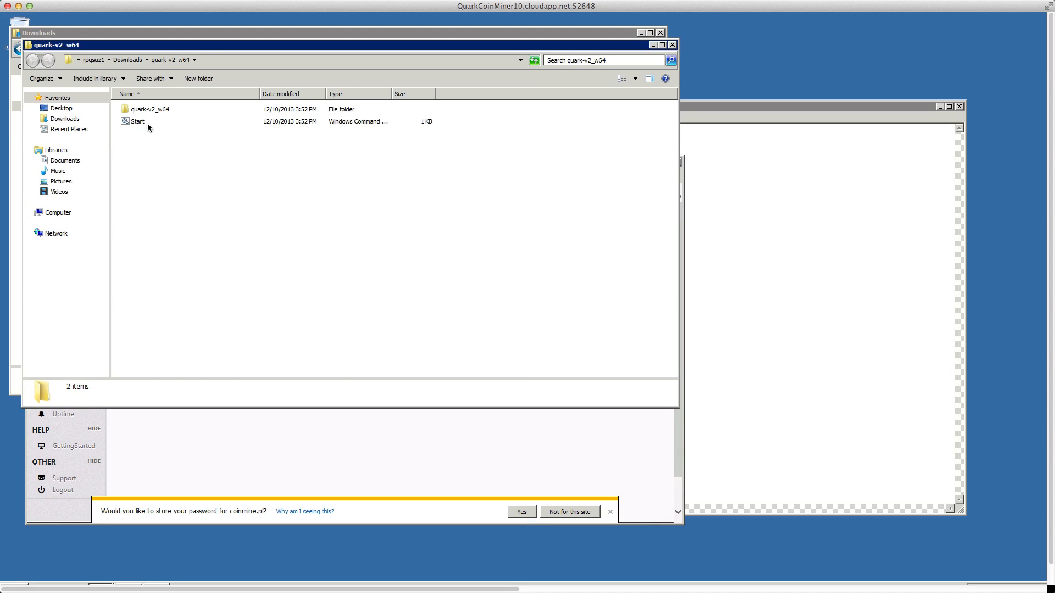
Put the extracted Start script into the inner quark-v2_w64 folder with the miner files and open that folder
left_click(137, 121)
double_click(154, 110)
Close the Internet Explorer window and the Downloads folder window
left_click(778, 173)
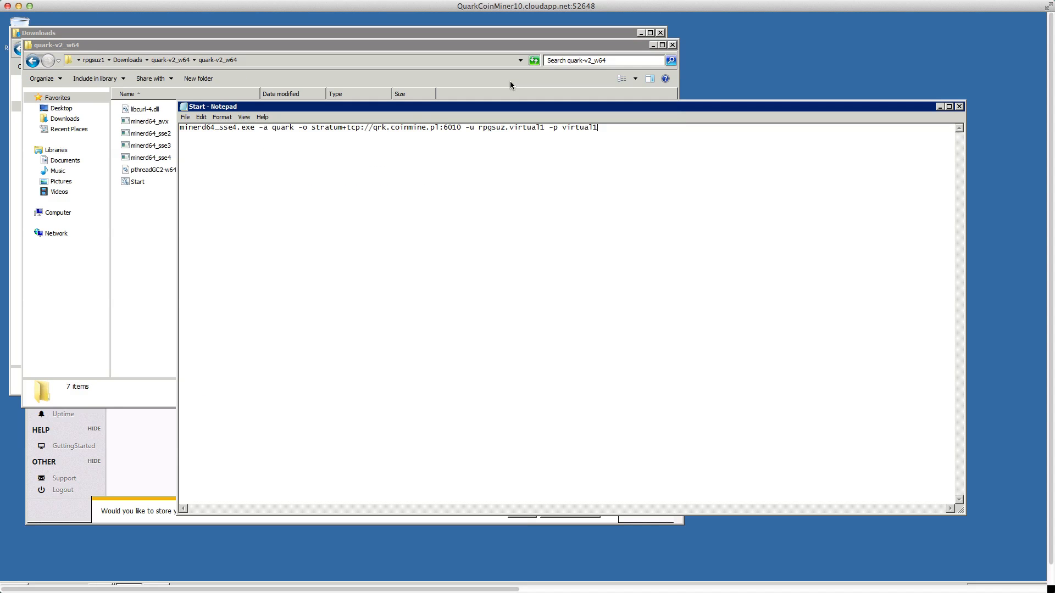
left_click(152, 446)
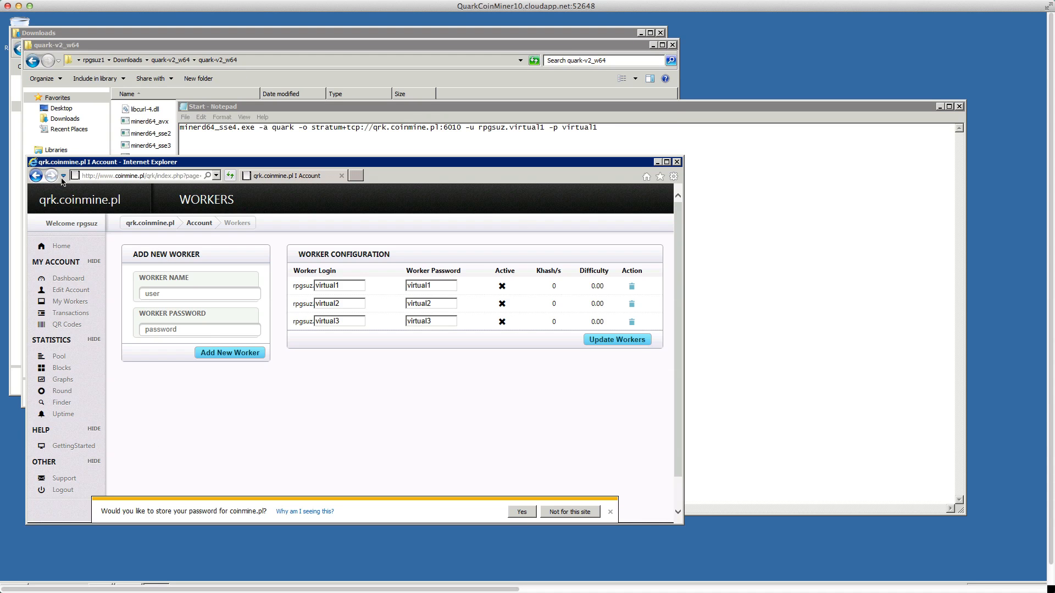
left_click(678, 163)
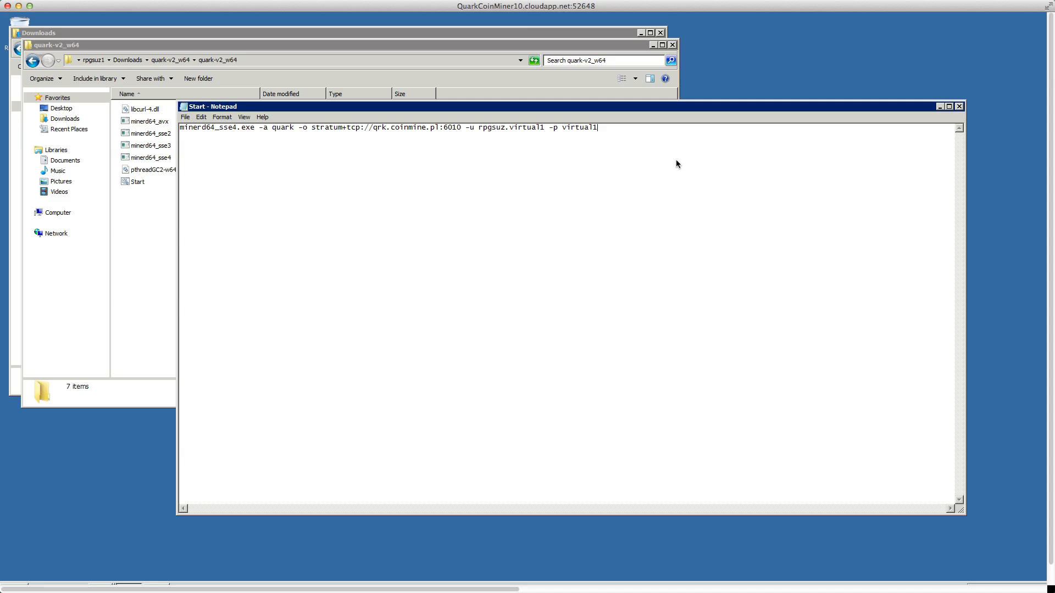
left_click(632, 33)
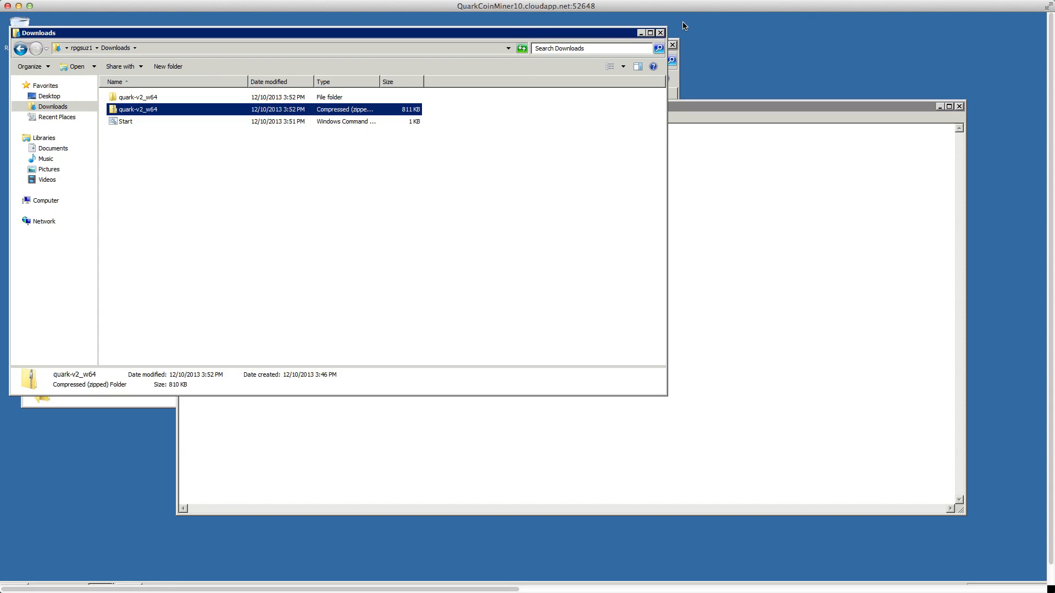
left_click(660, 33)
Run the Start script from the inner quark-v2_w64 folder, disabling the prompt before opening this file, and view the miner's console output
left_click(168, 214)
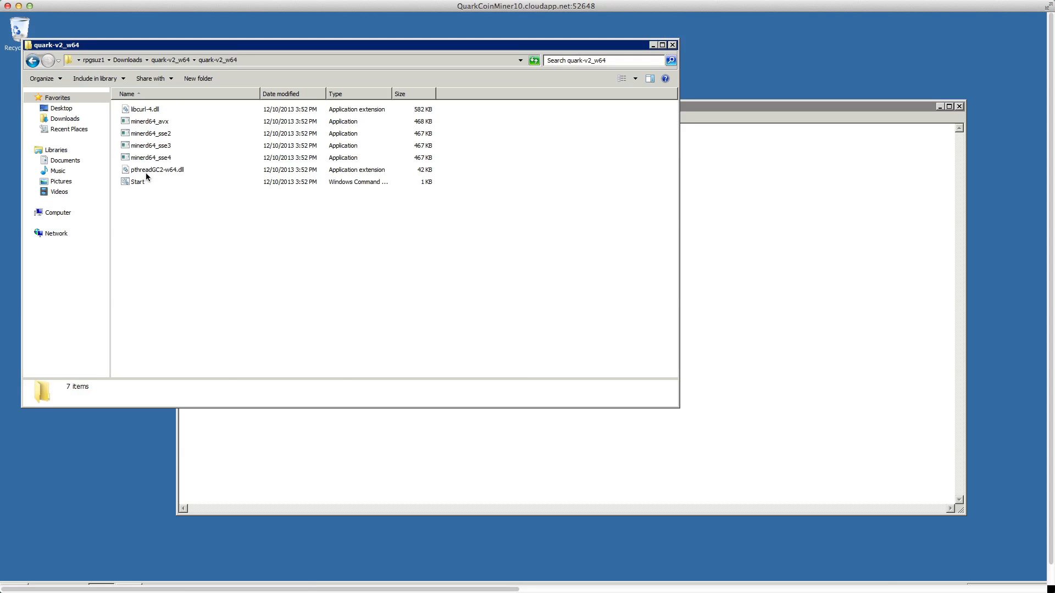
double_click(139, 181)
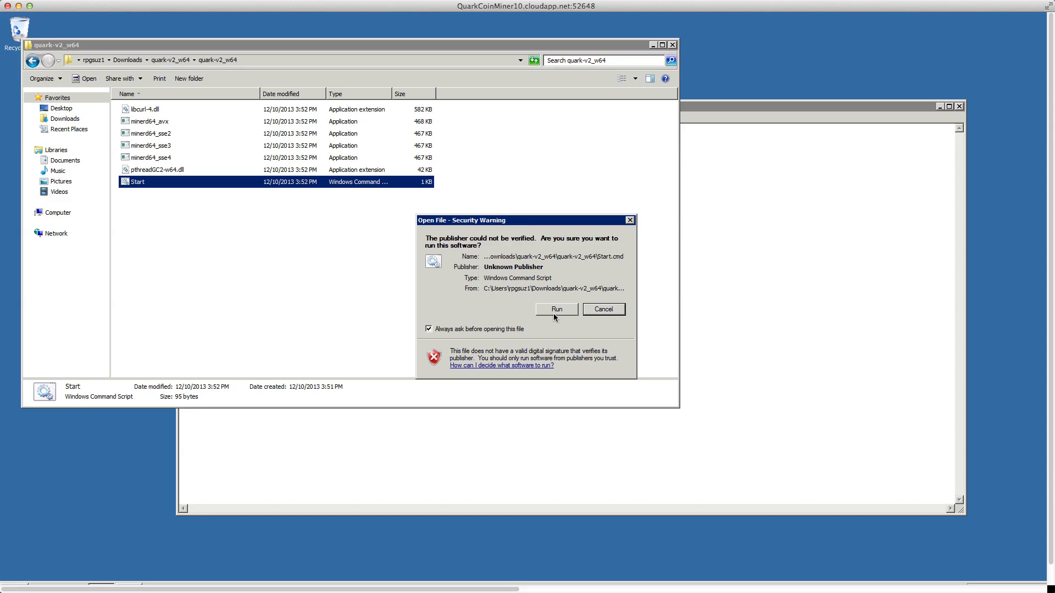
left_click(500, 329)
left_click(561, 307)
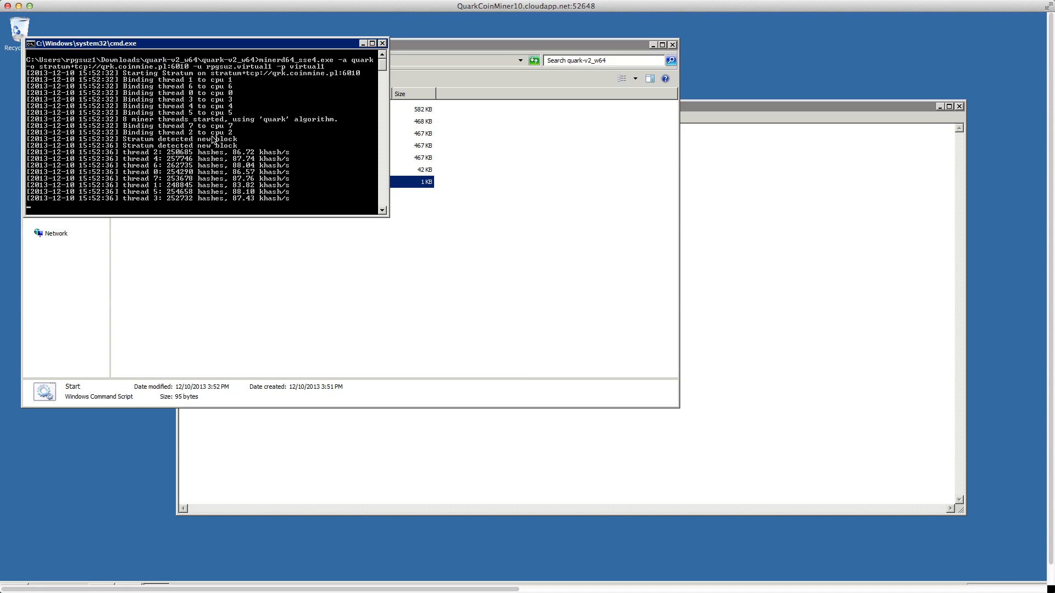
scroll(216, 144, "down", 2)
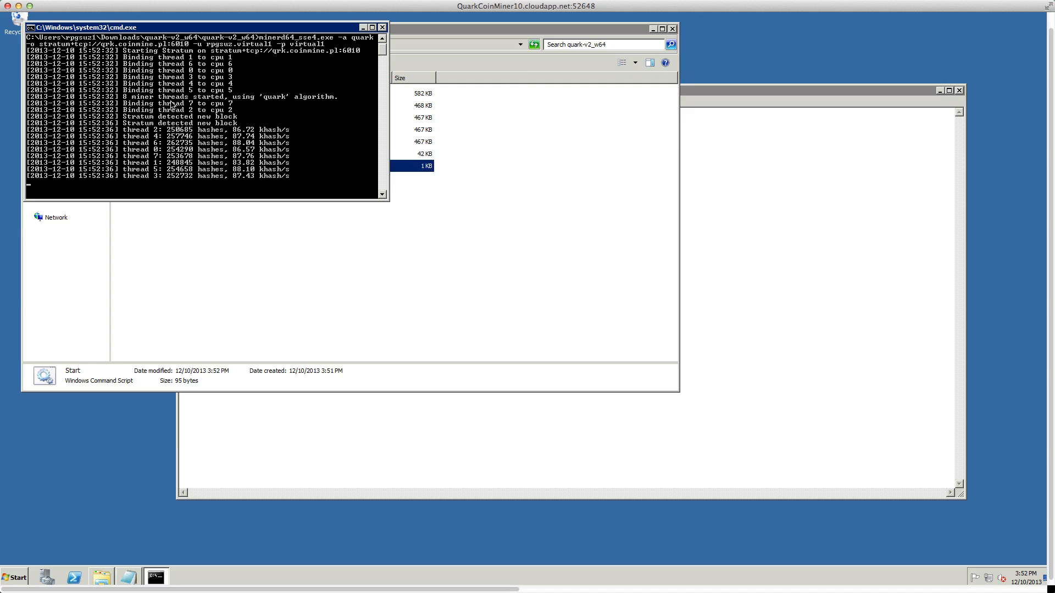
scroll(183, 125, "down", 1)
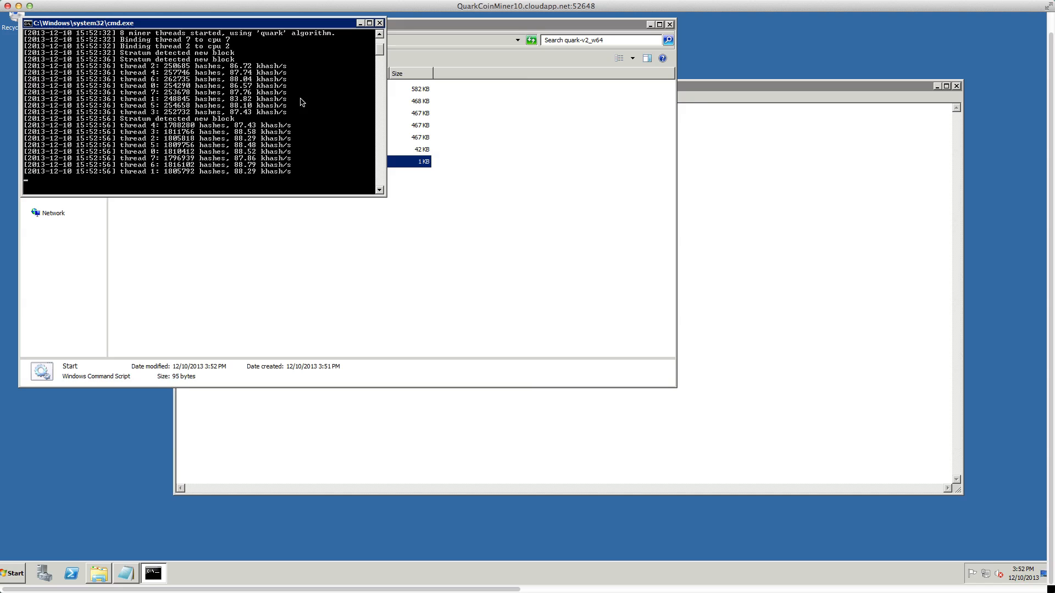
Close the Start script in Notepad and move the quark-v2_w64 folder window clear of the miner console
left_click(528, 173)
left_click_drag(489, 25, 643, 162)
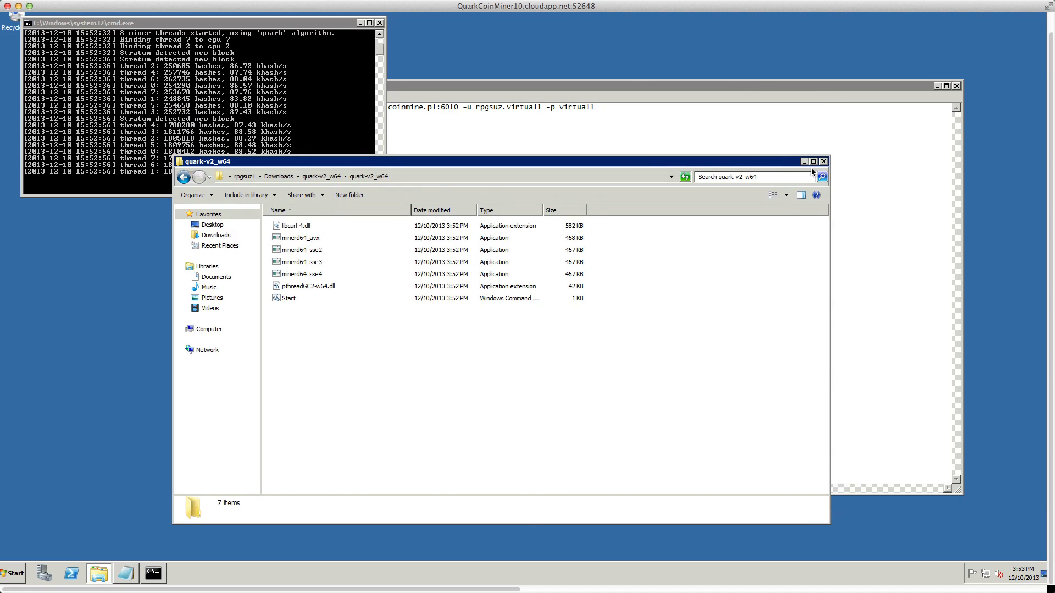
left_click(762, 140)
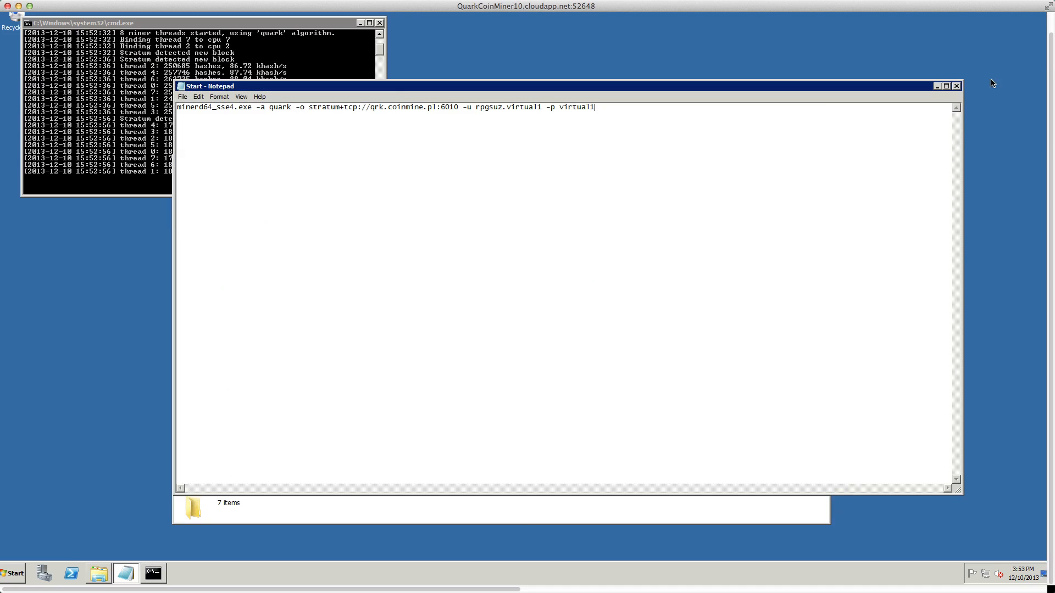
left_click(957, 85)
left_click_drag(478, 161, 720, 22)
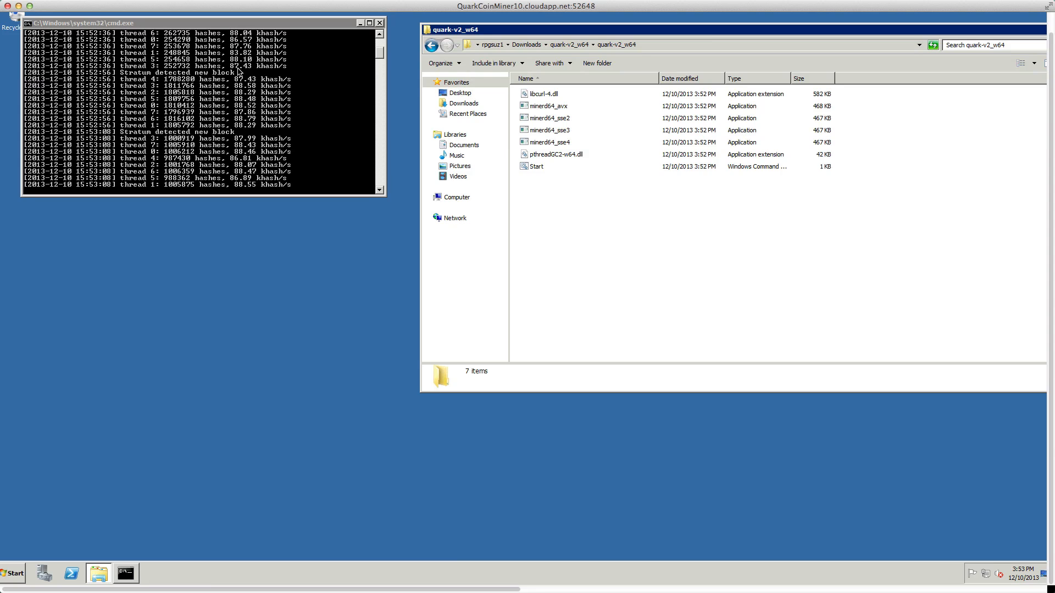
Close the QuarkCoinMiner10 remote desktop session and bring back the browser window with the Azure virtual machines
scroll(238, 73, "right", 1)
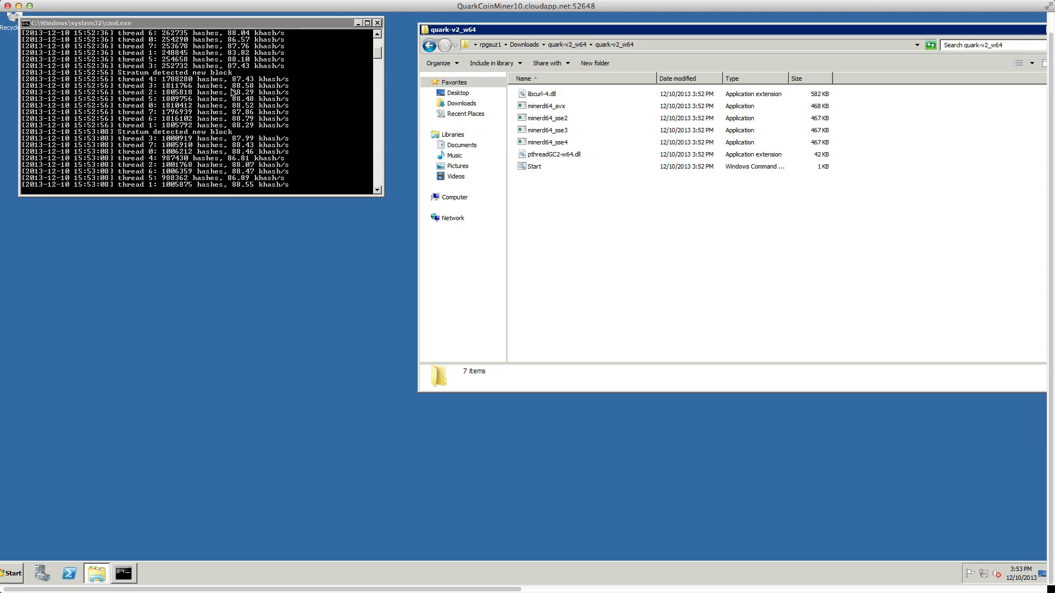
scroll(91, 407, "left", 1)
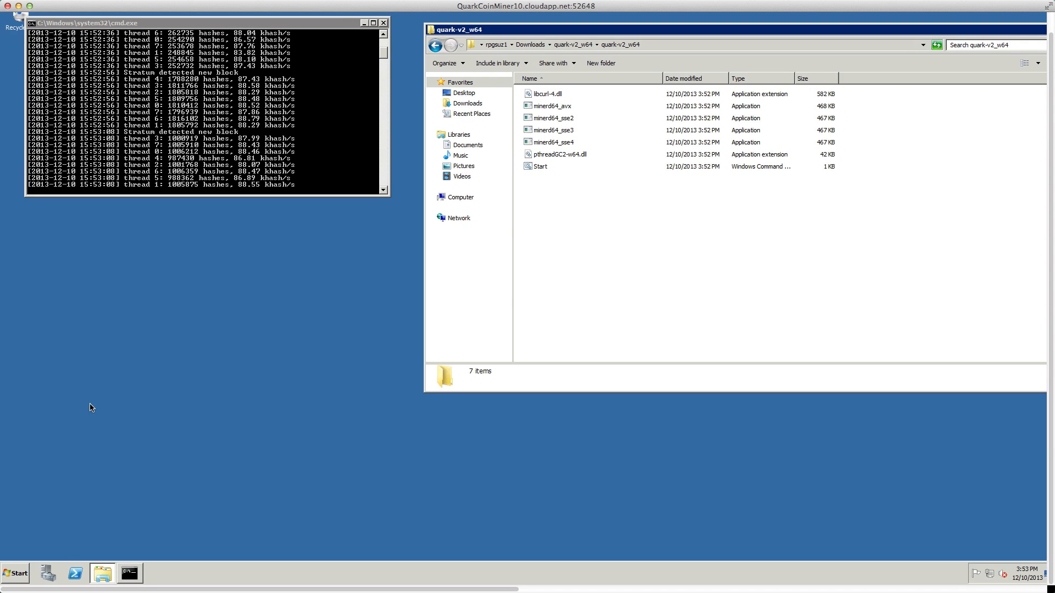
left_click(8, 7)
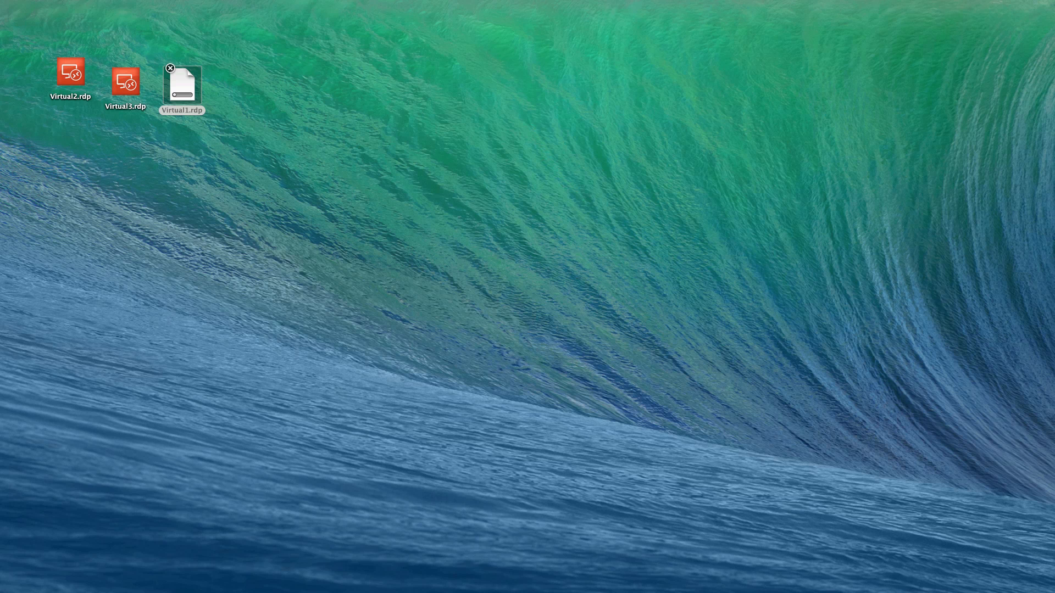
left_click(190, 120)
left_click_drag(22, 39, 87, 108)
left_click_drag(104, 36, 152, 114)
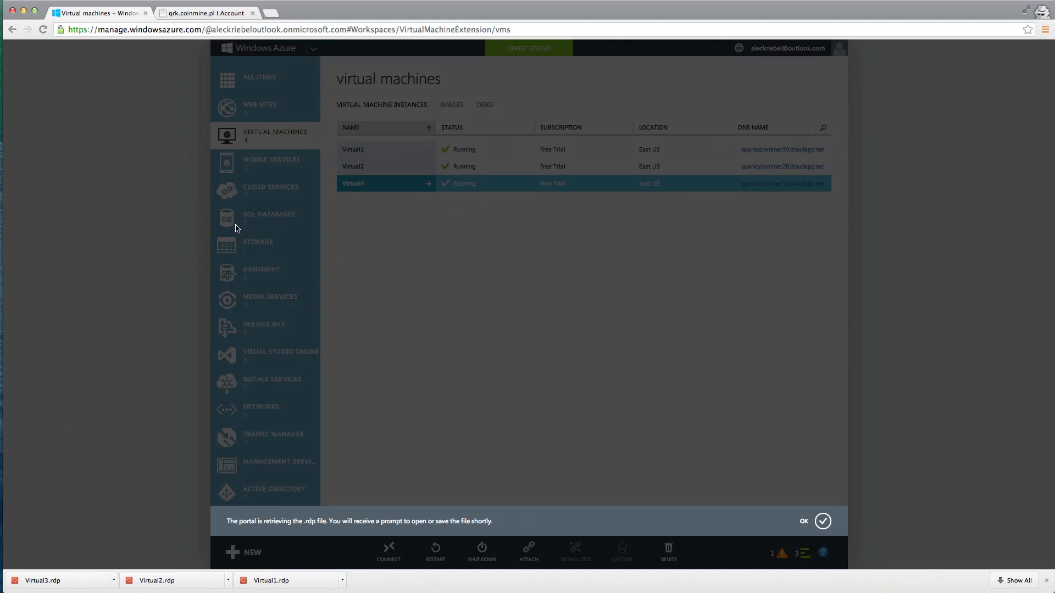
left_click(214, 10)
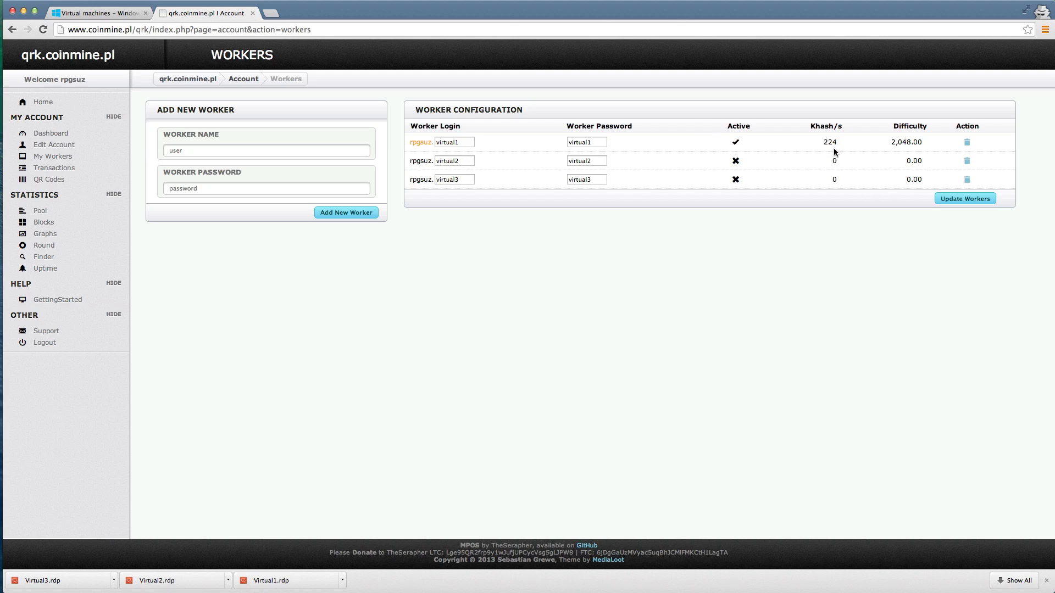
left_click_drag(845, 141, 808, 121)
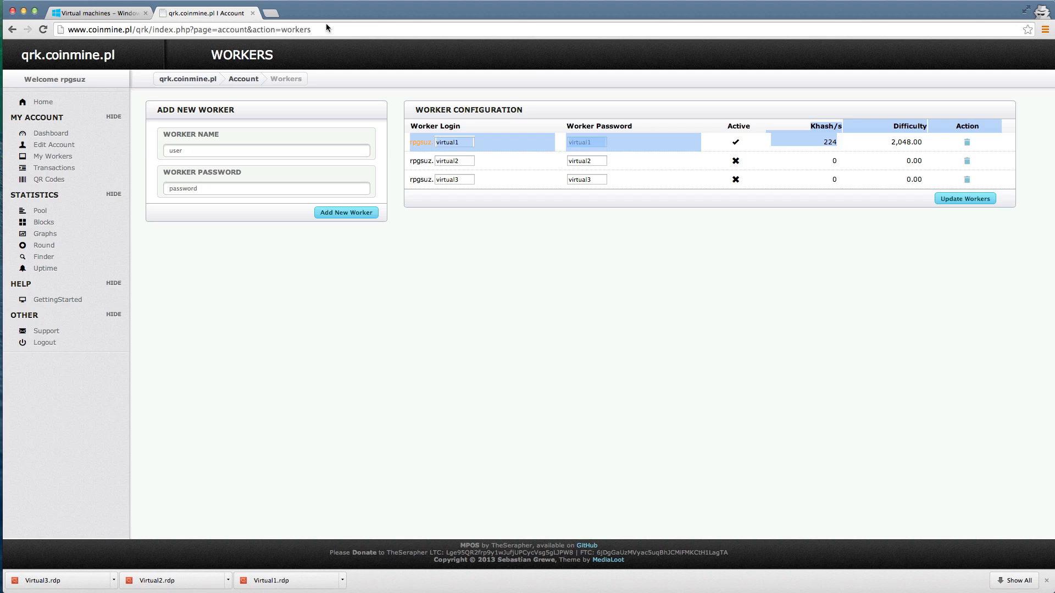
left_click(533, 238)
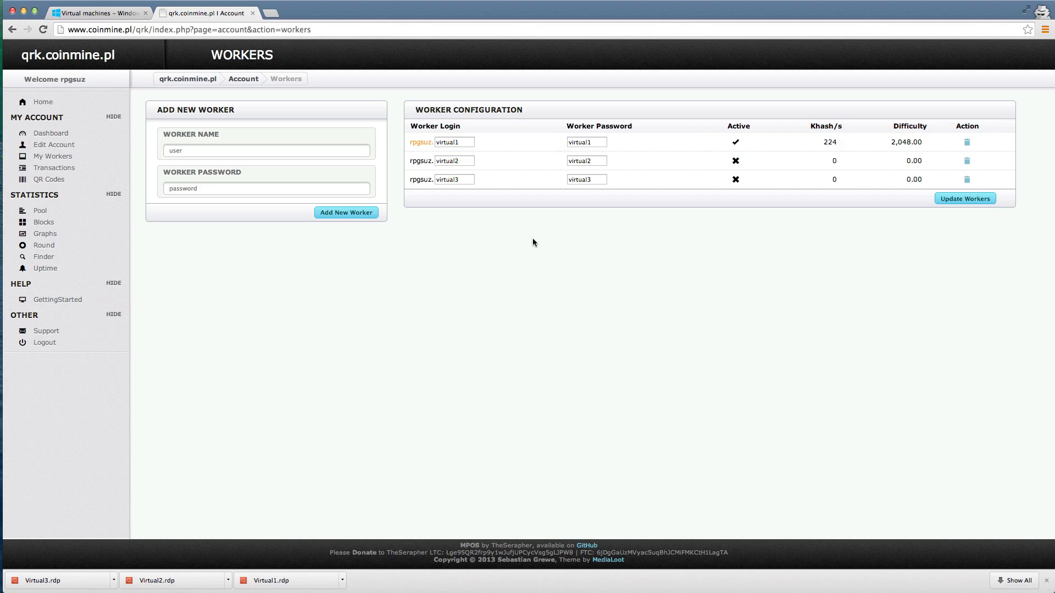
left_click_drag(845, 143, 810, 125)
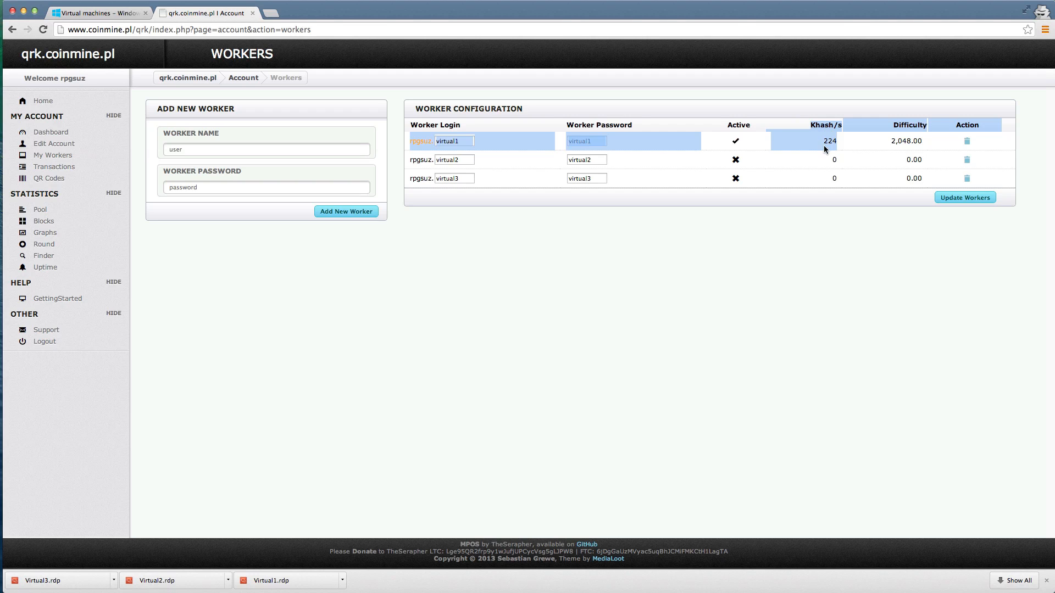
left_click_drag(839, 142, 799, 120)
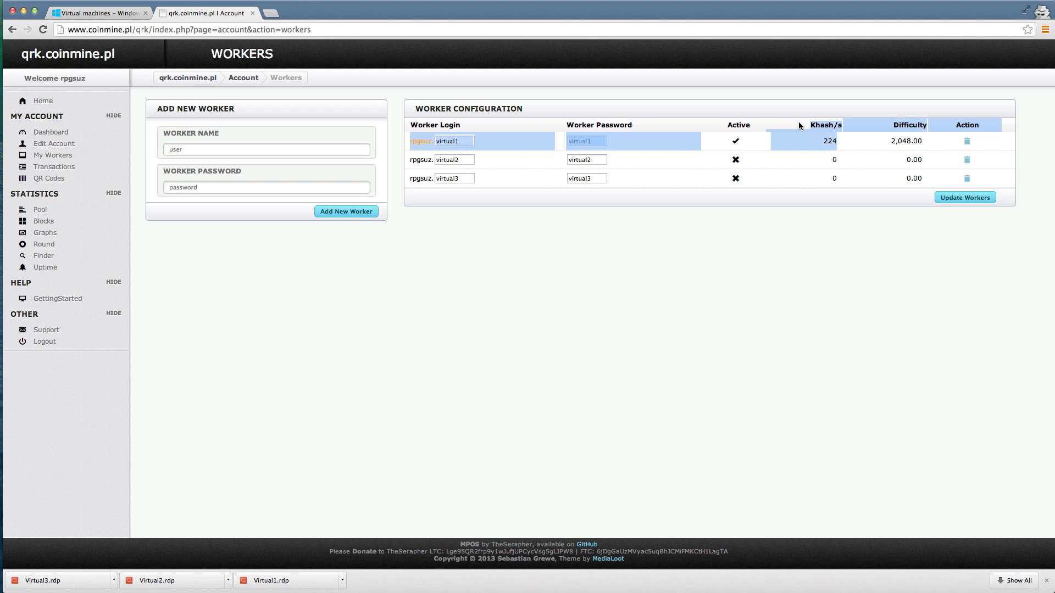
left_click(829, 116)
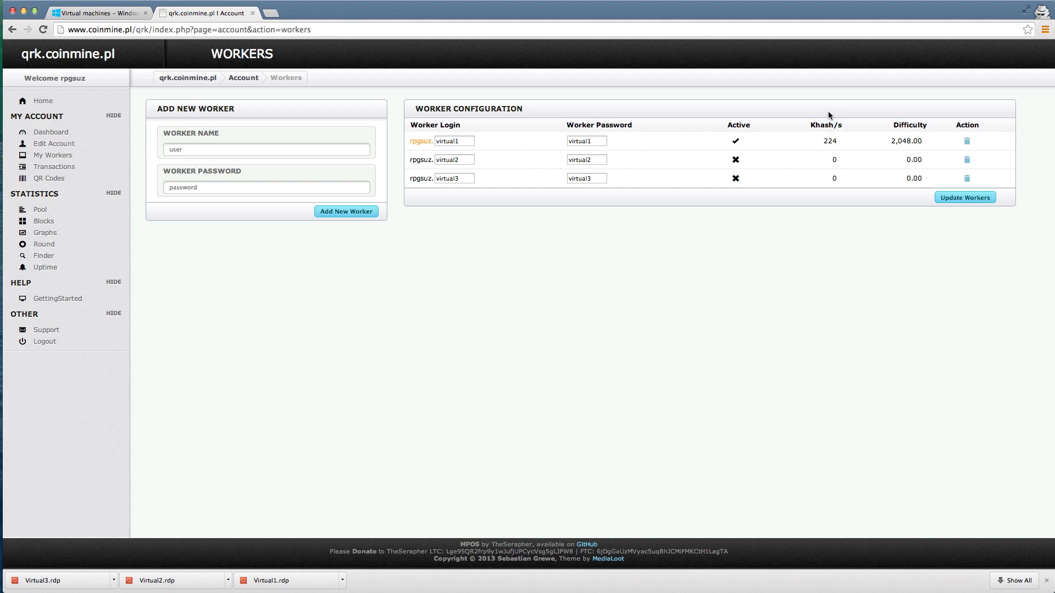
left_click_drag(837, 151, 814, 128)
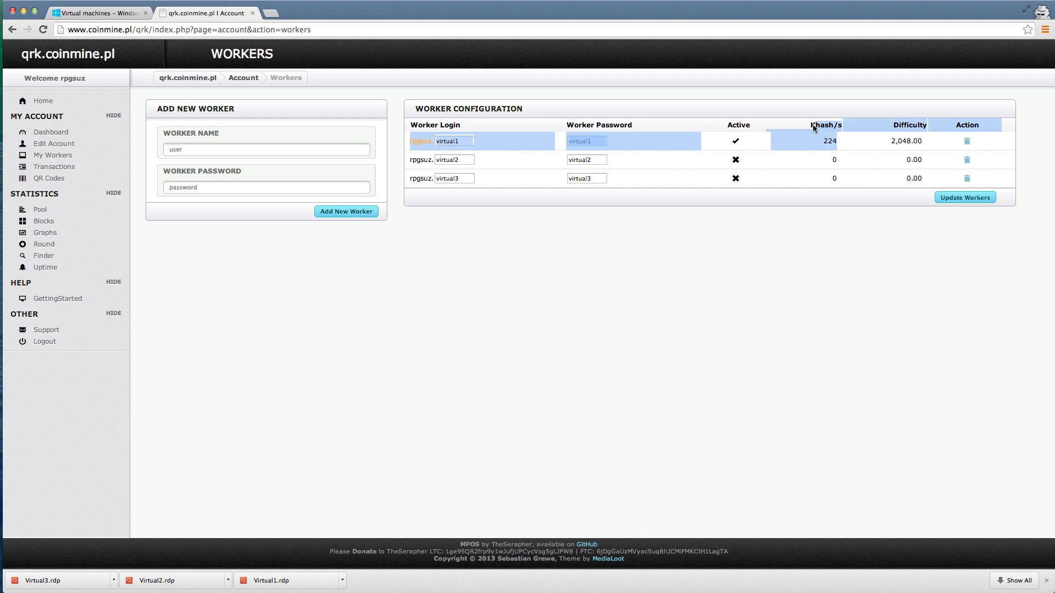
left_click(796, 123)
left_click_drag(784, 13, 751, 205)
left_click(185, 87)
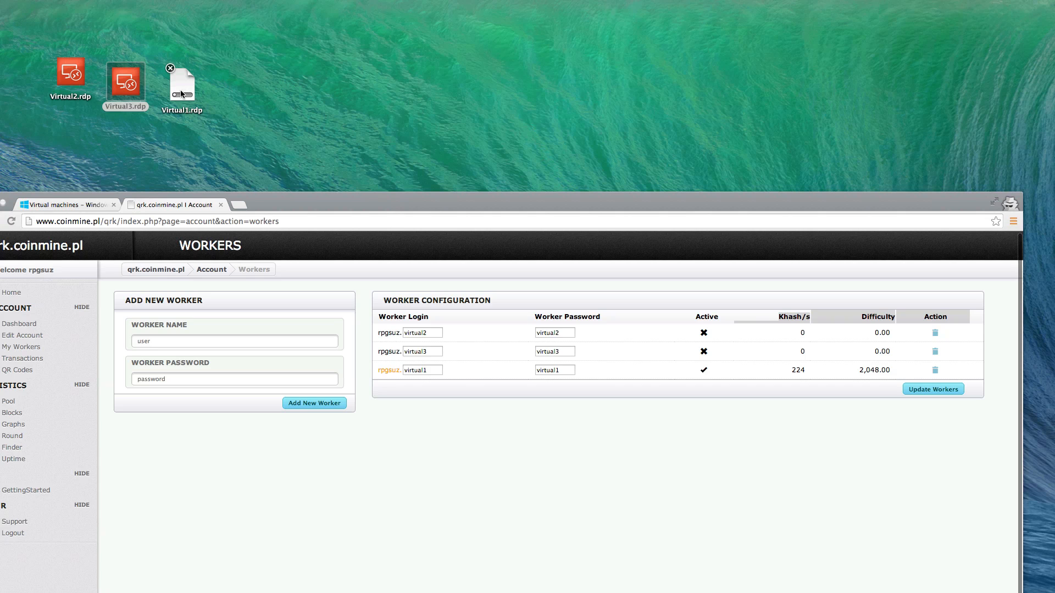
left_click(185, 90)
left_click_drag(289, 203, 394, 145)
left_click_drag(109, 140, 64, 89)
left_click(58, 88)
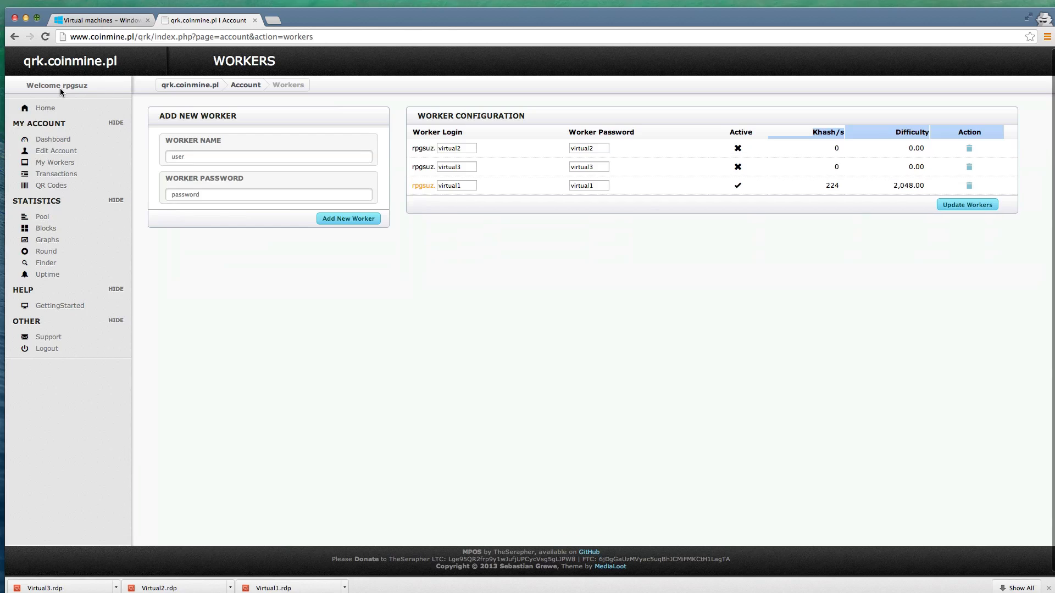